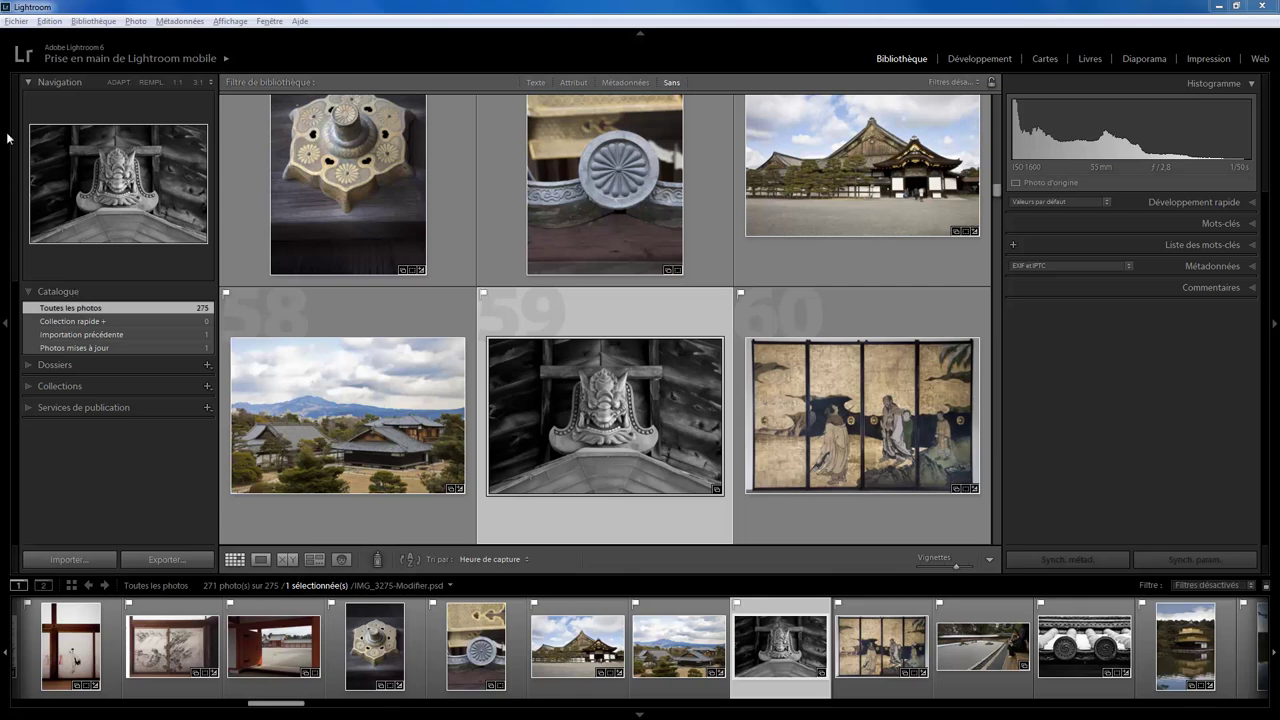
# Glance at the File menu without choosing a command, then expand the Dossiers folder list.
pyautogui.click(16, 21)
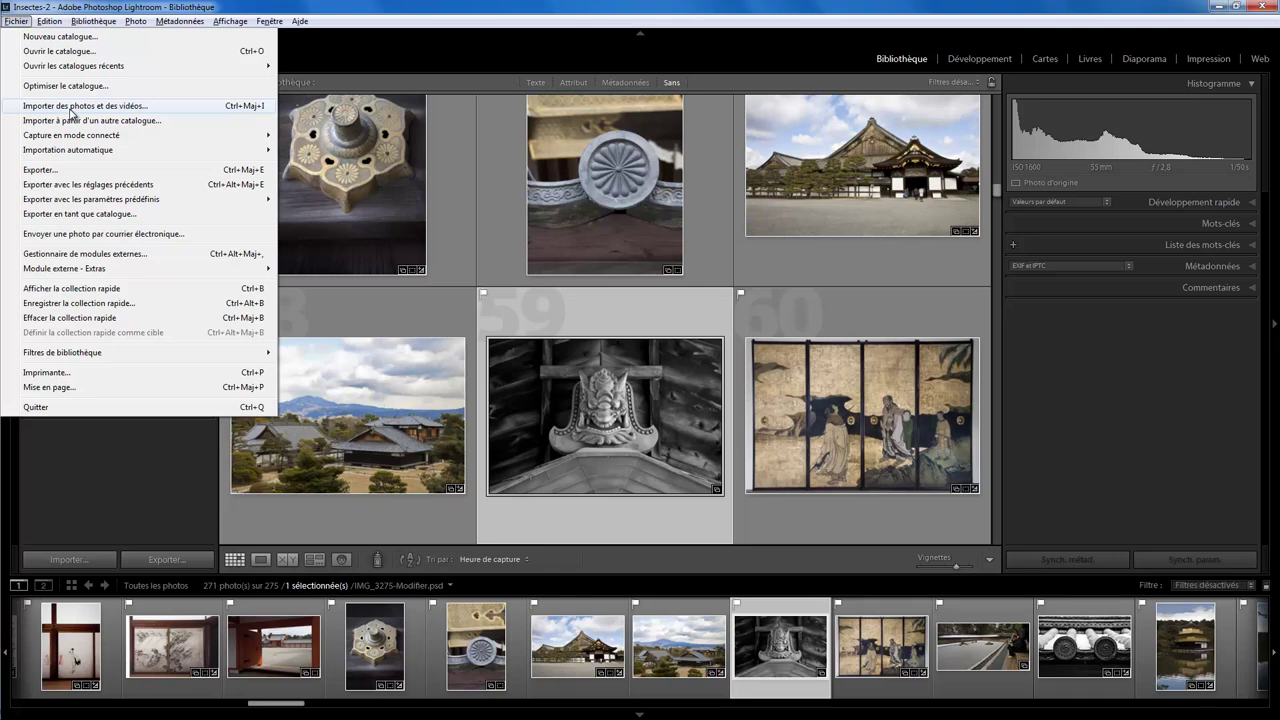
pyautogui.click(136, 443)
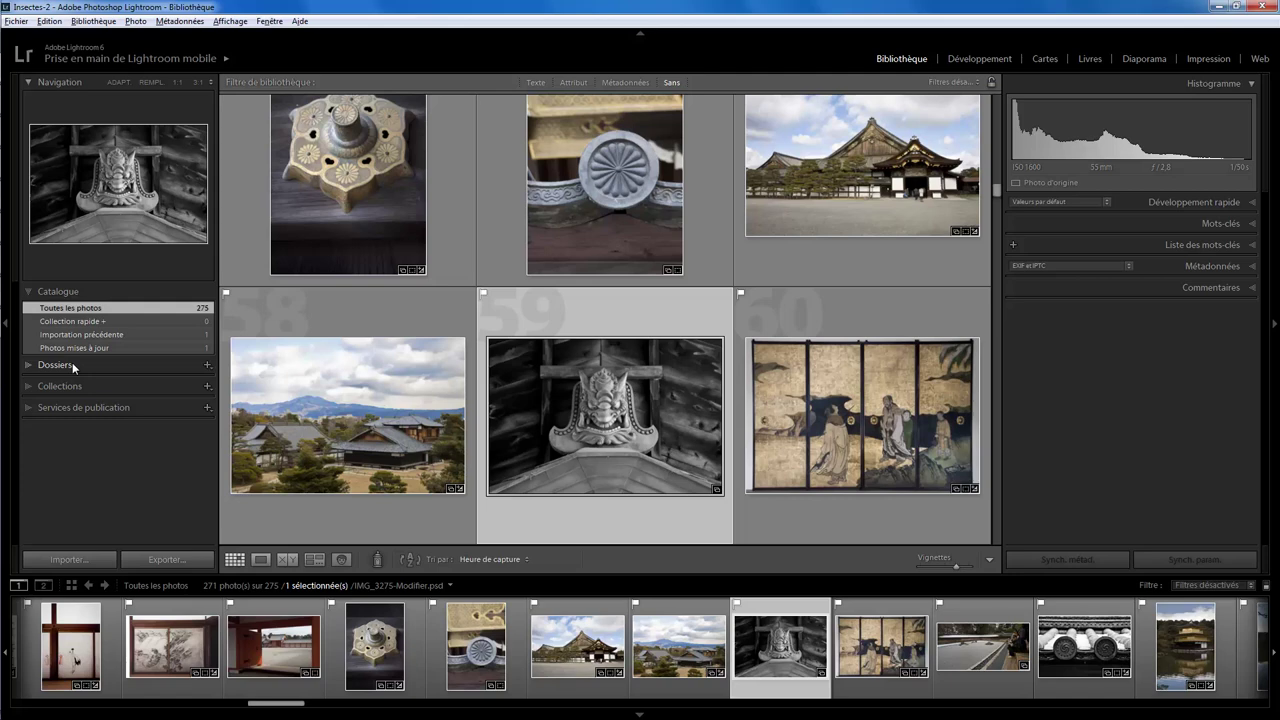
pyautogui.click(72, 362)
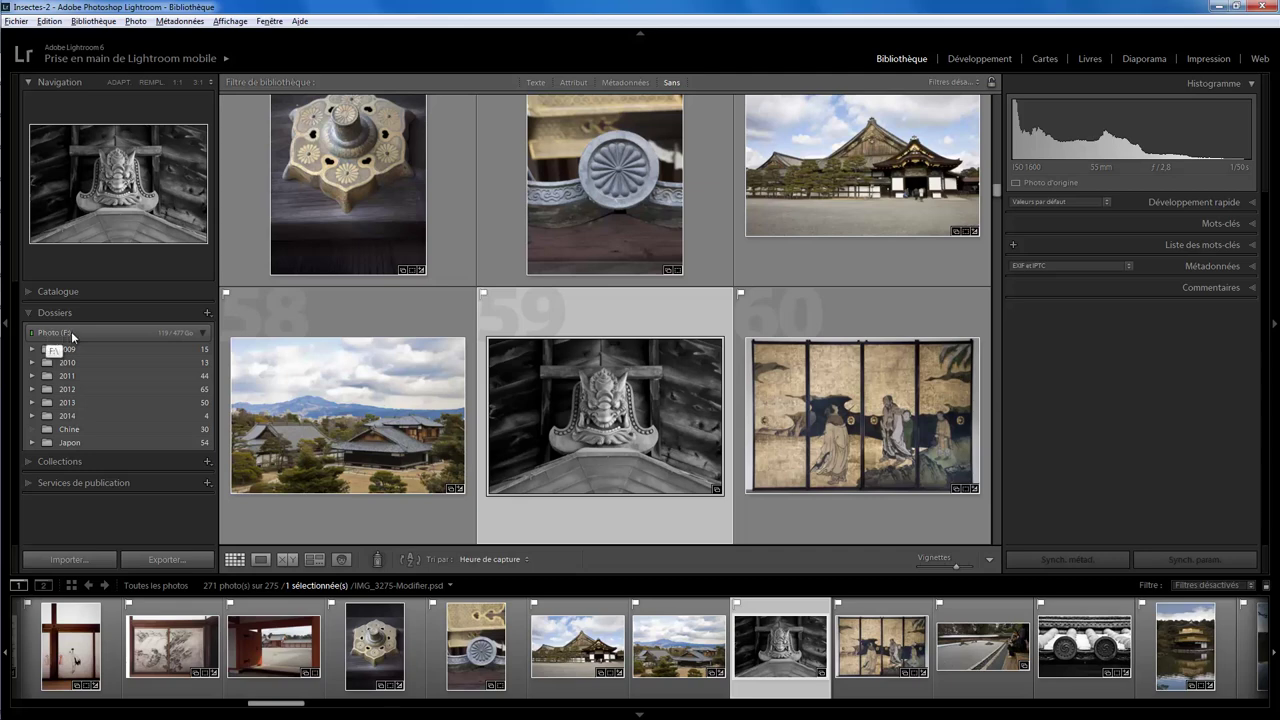
# Expand and collapse the Japon folder, then show the Collections tree instead of folders.
pyautogui.click(32, 442)
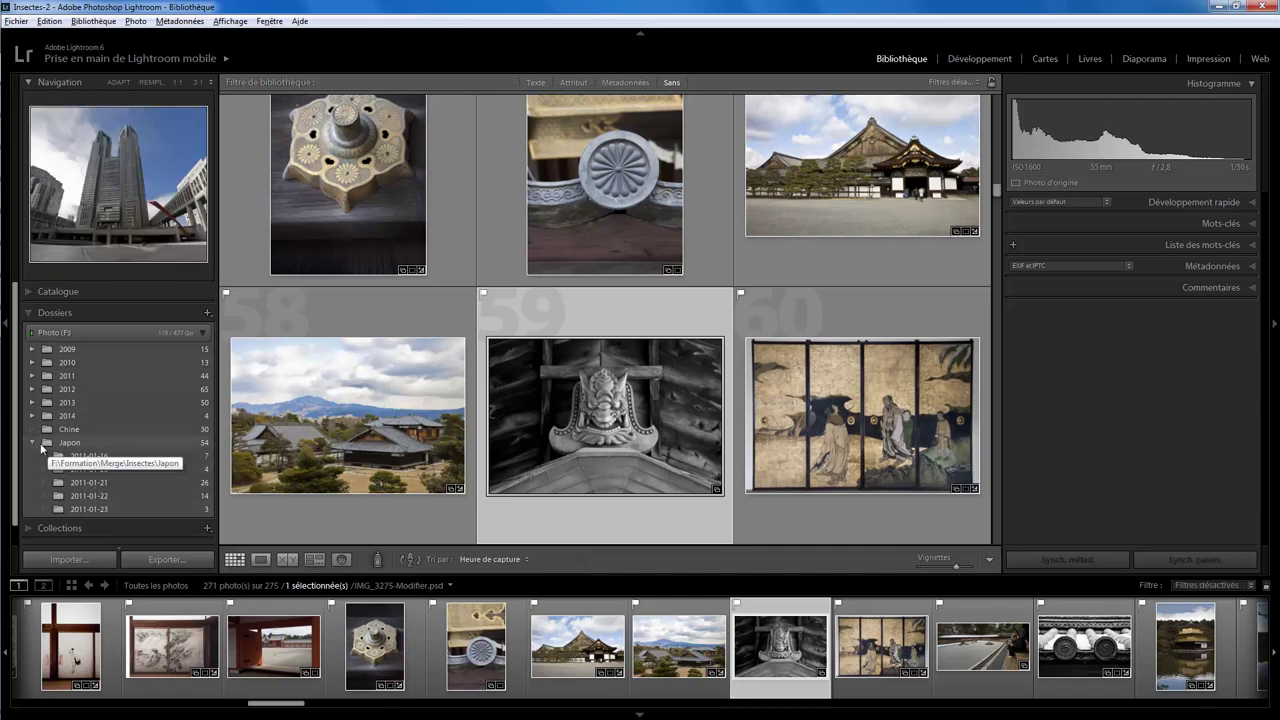
pyautogui.click(33, 442)
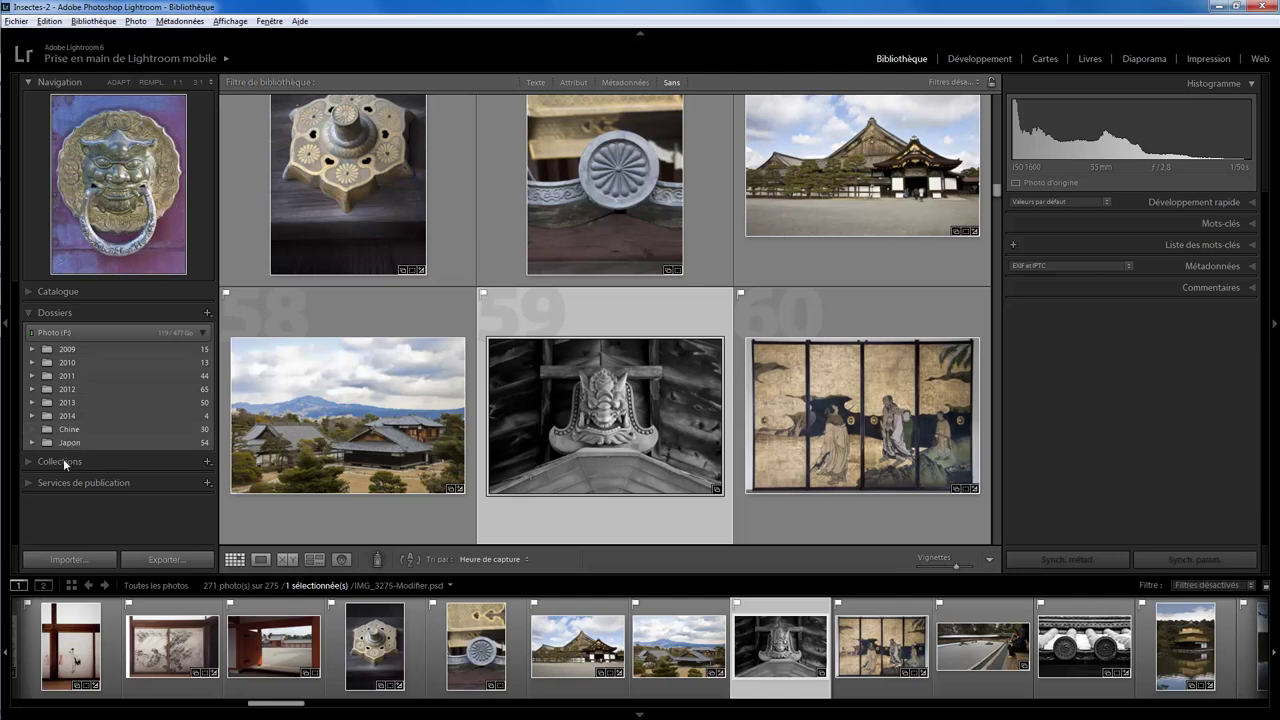
pyautogui.click(70, 460)
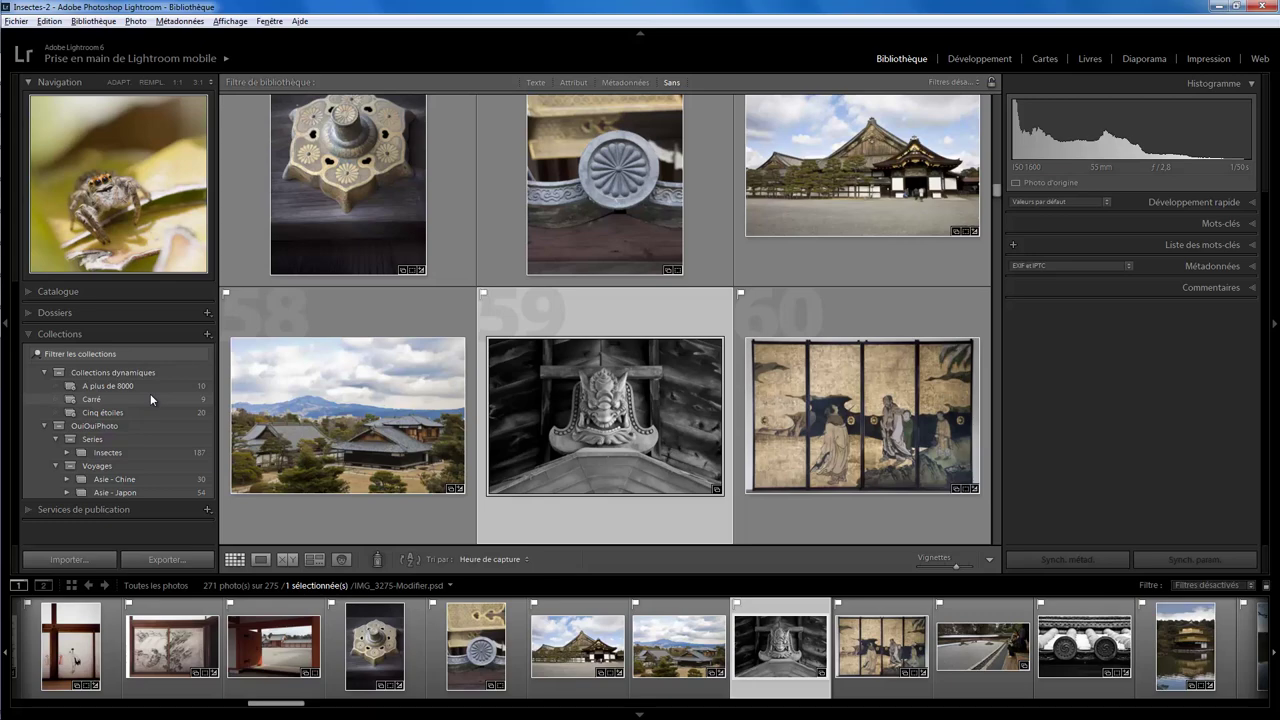
# Show the Insectes collection's 187 photos, briefly revisiting Dossiers before returning to Collections.
pyautogui.click(168, 452)
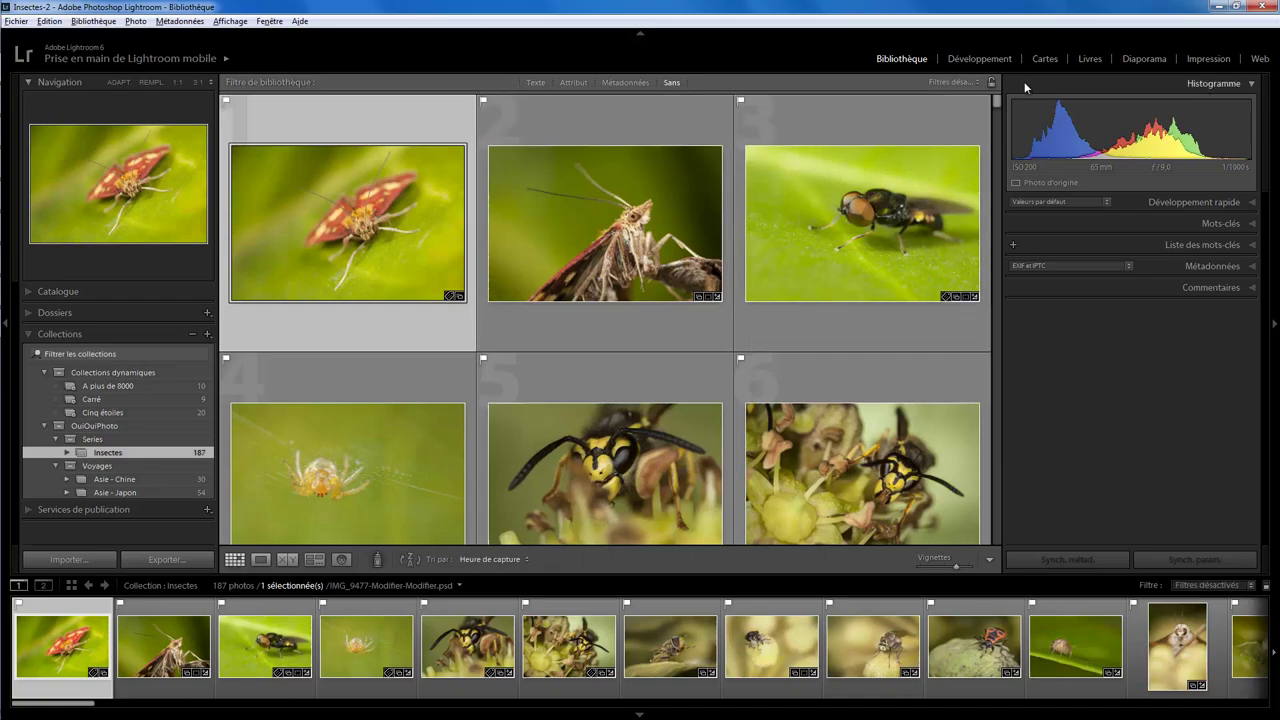
pyautogui.moveTo(997, 104)
pyautogui.mouseDown()
pyautogui.moveTo(993, 224)
pyautogui.moveTo(983, 98)
pyautogui.mouseUp()
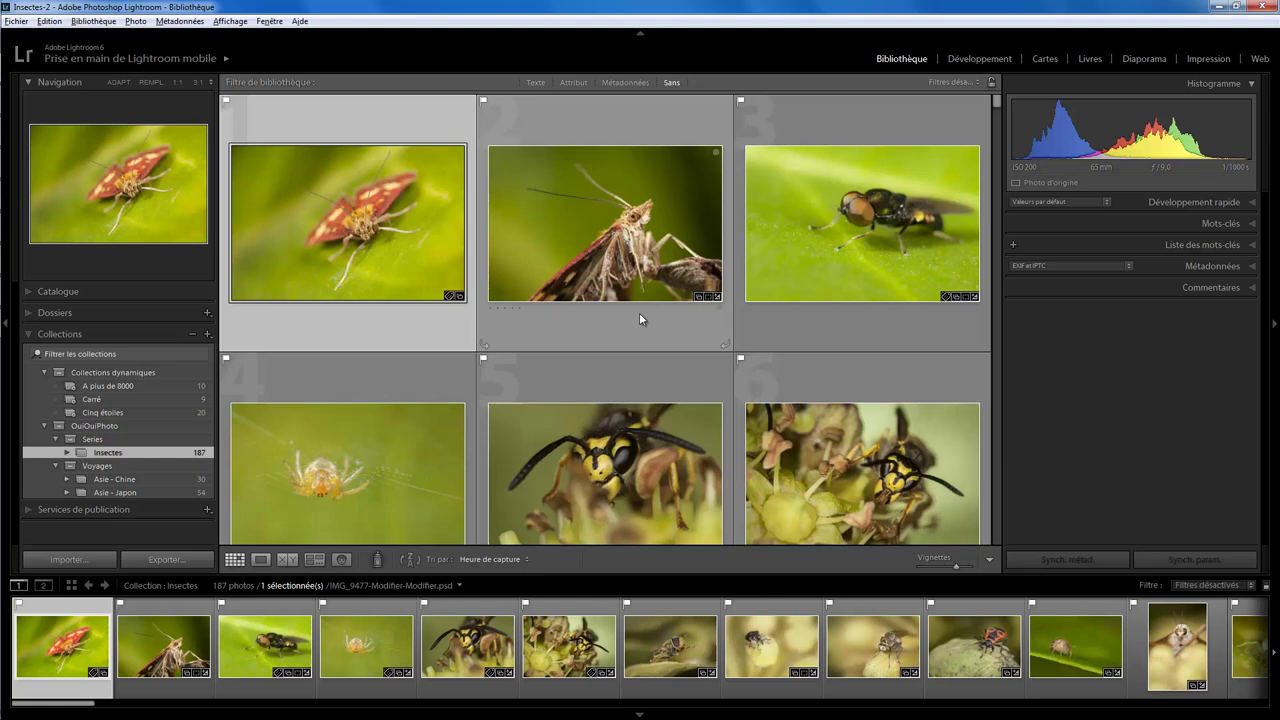
pyautogui.click(52, 313)
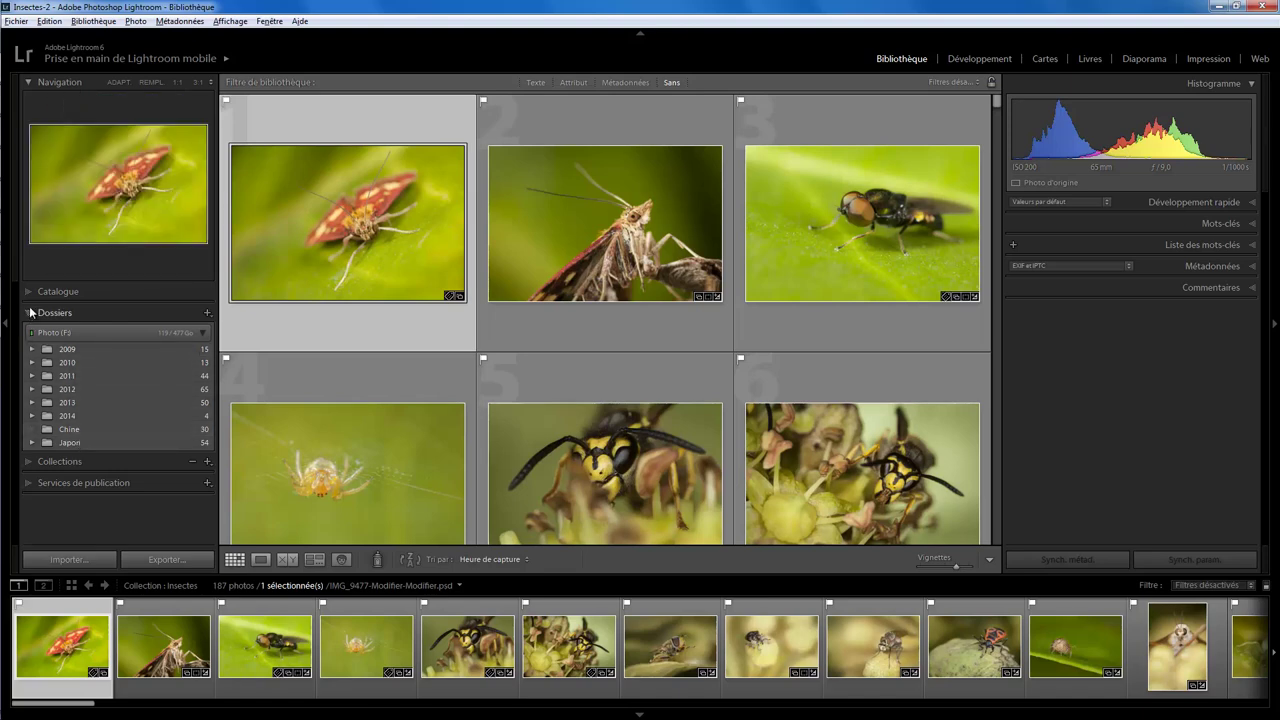
pyautogui.click(30, 313)
pyautogui.click(31, 334)
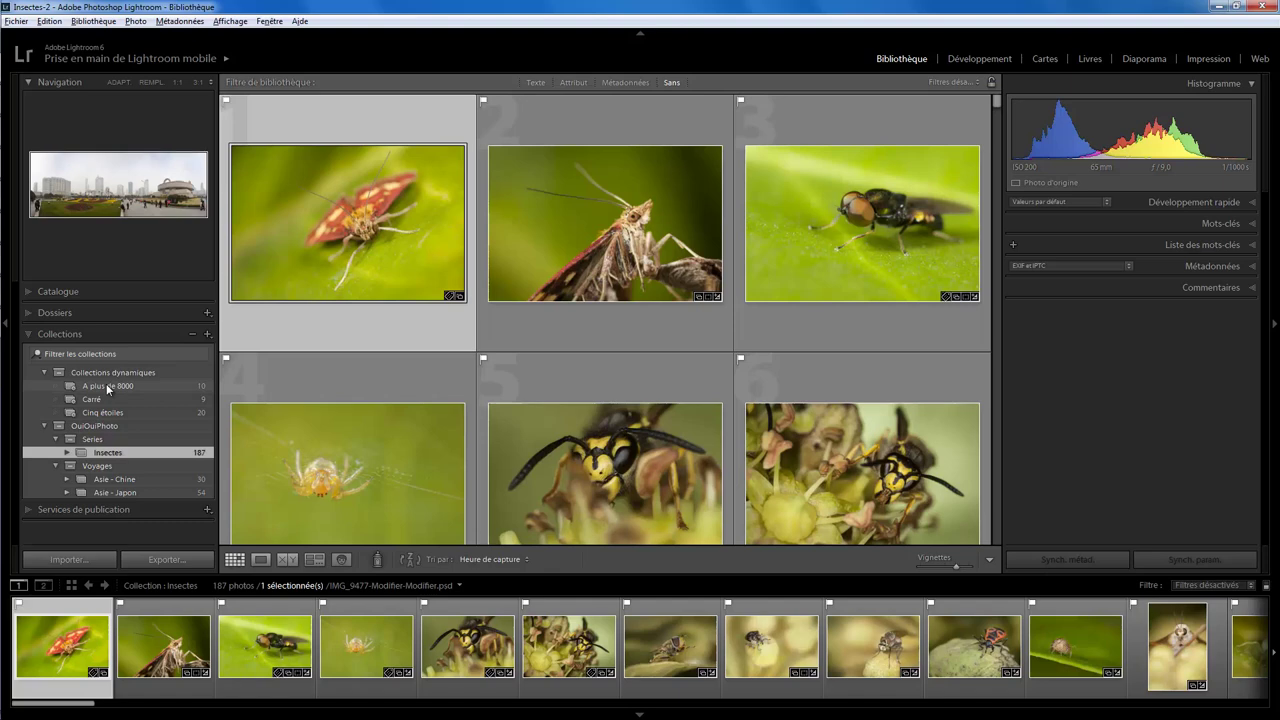
# Browse the A plus de 8000 and Carré smart collections.
pyautogui.click(107, 387)
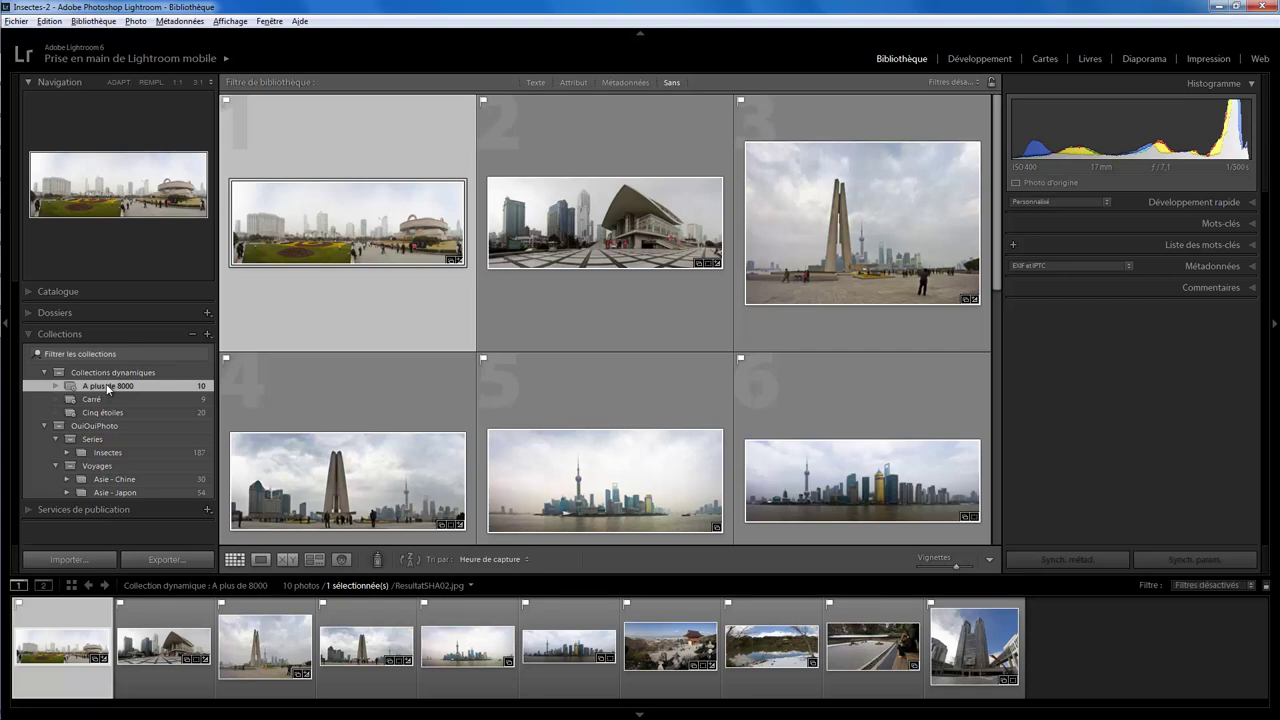
pyautogui.click(100, 399)
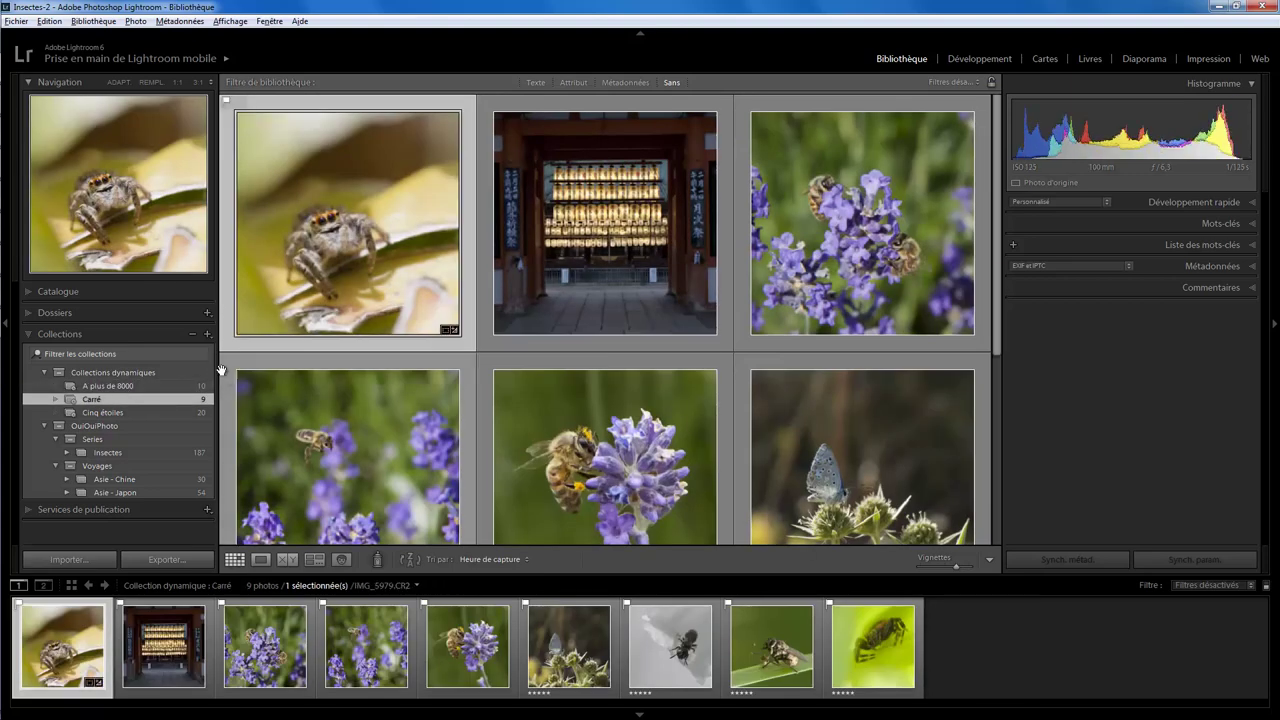
pyautogui.moveTo(987, 269)
pyautogui.mouseDown()
pyautogui.moveTo(987, 493)
pyautogui.moveTo(987, 290)
pyautogui.mouseUp()
# Re-rate the Chinese-text poster so Cinq étoiles drops from 20 to 19 photos.
pyautogui.click(138, 410)
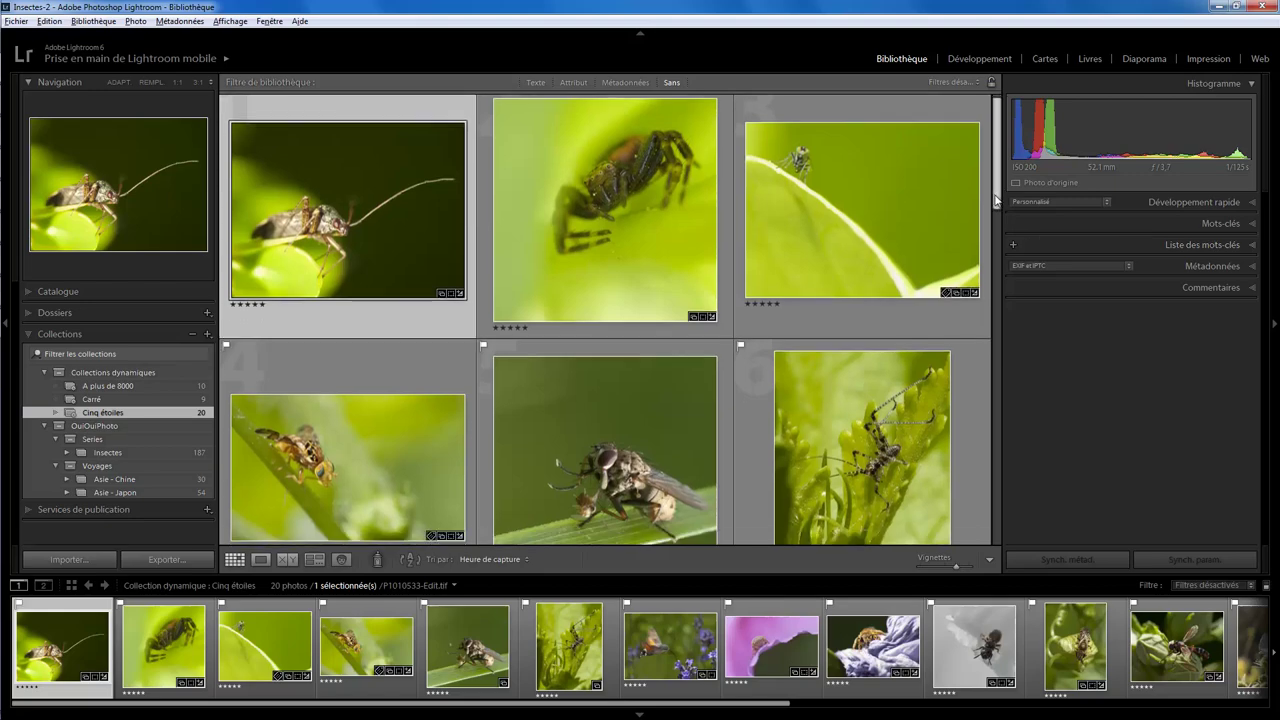
pyautogui.moveTo(995, 198); pyautogui.dragTo(996, 518)
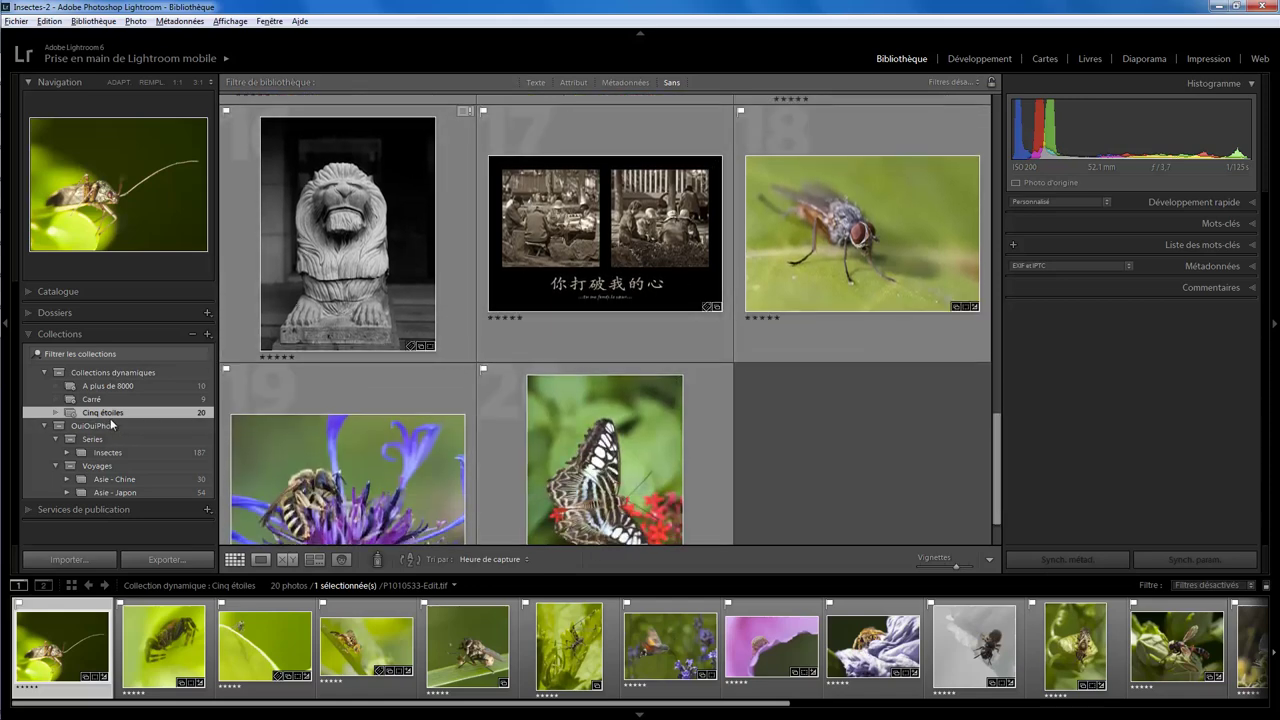
pyautogui.click(512, 318)
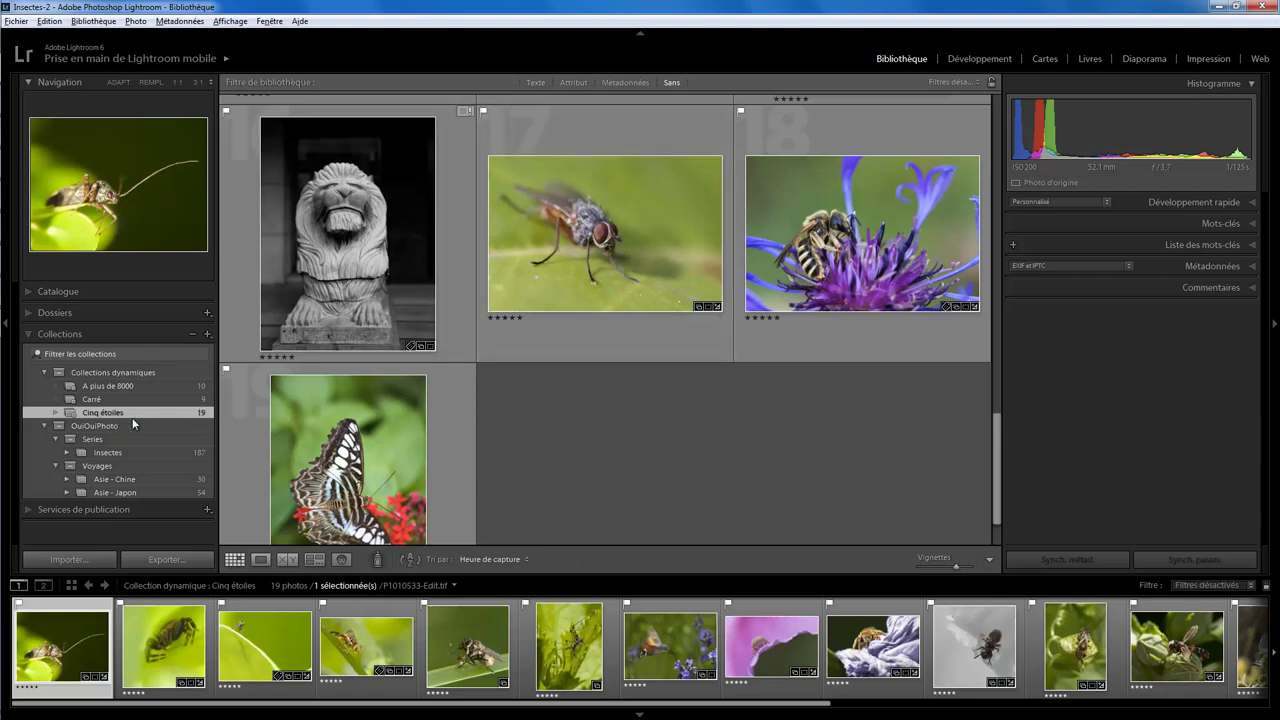
pyautogui.click(29, 334)
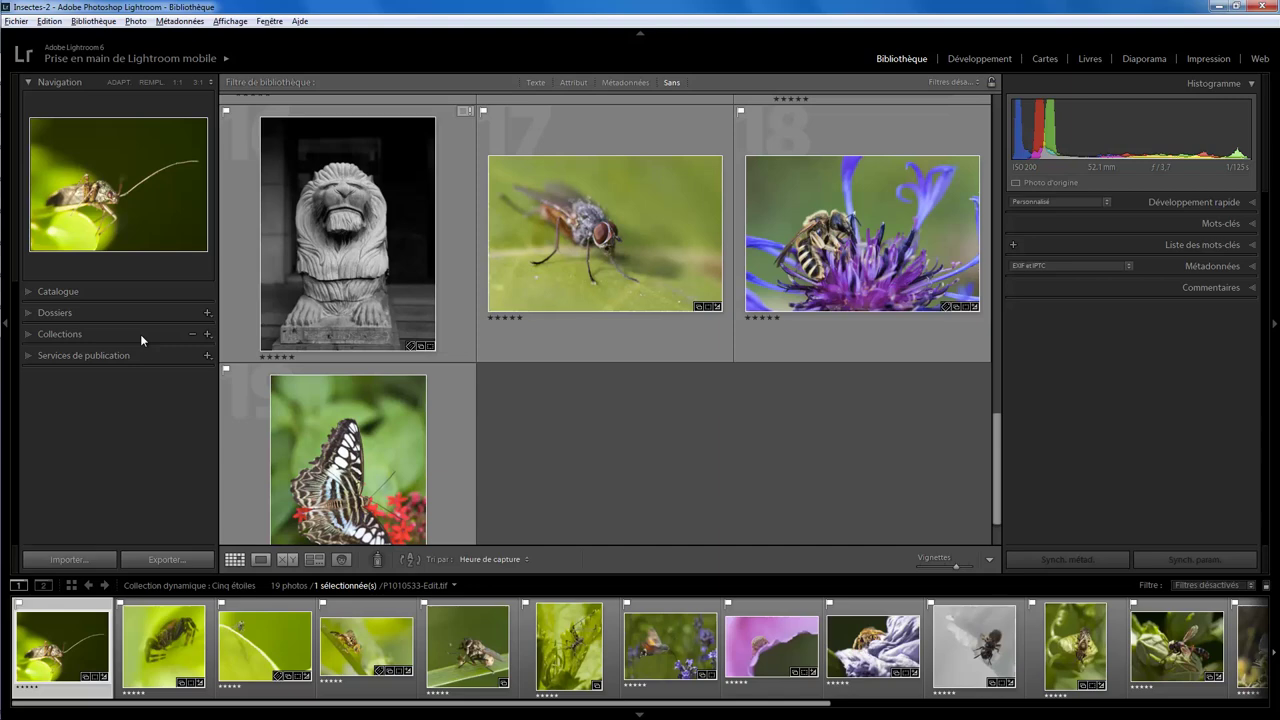
pyautogui.click(29, 355)
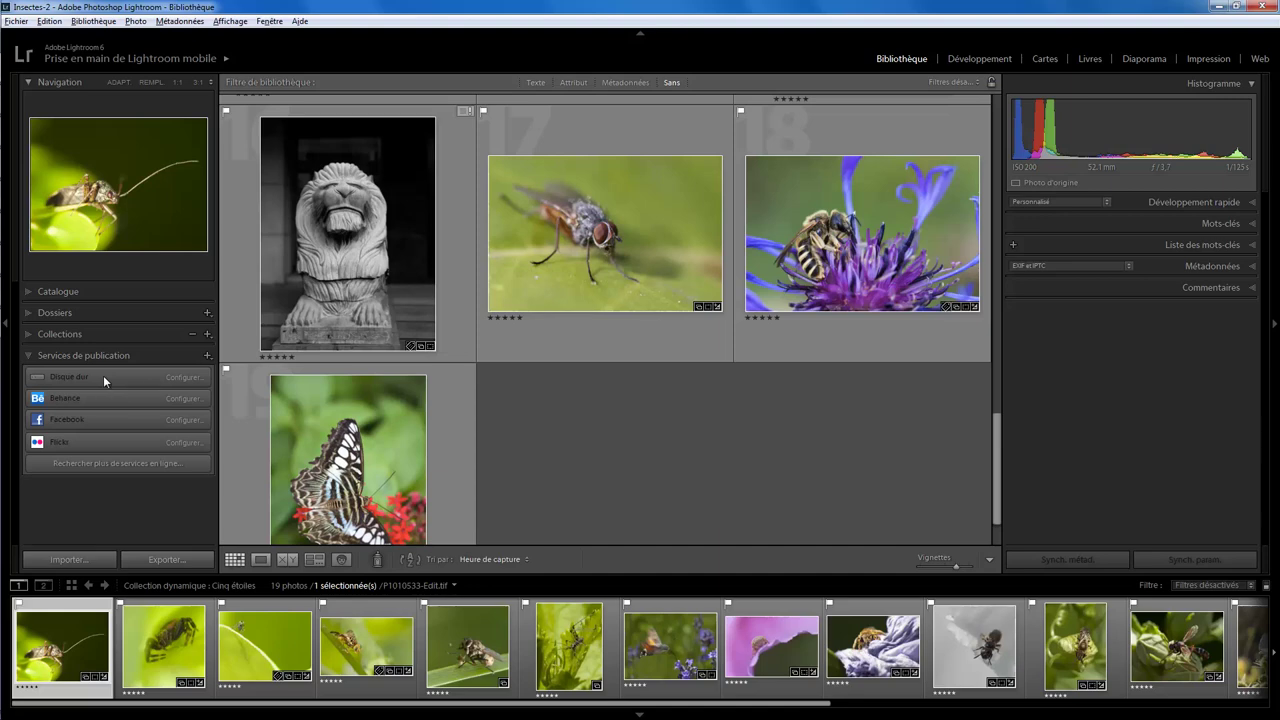
pyautogui.click(30, 355)
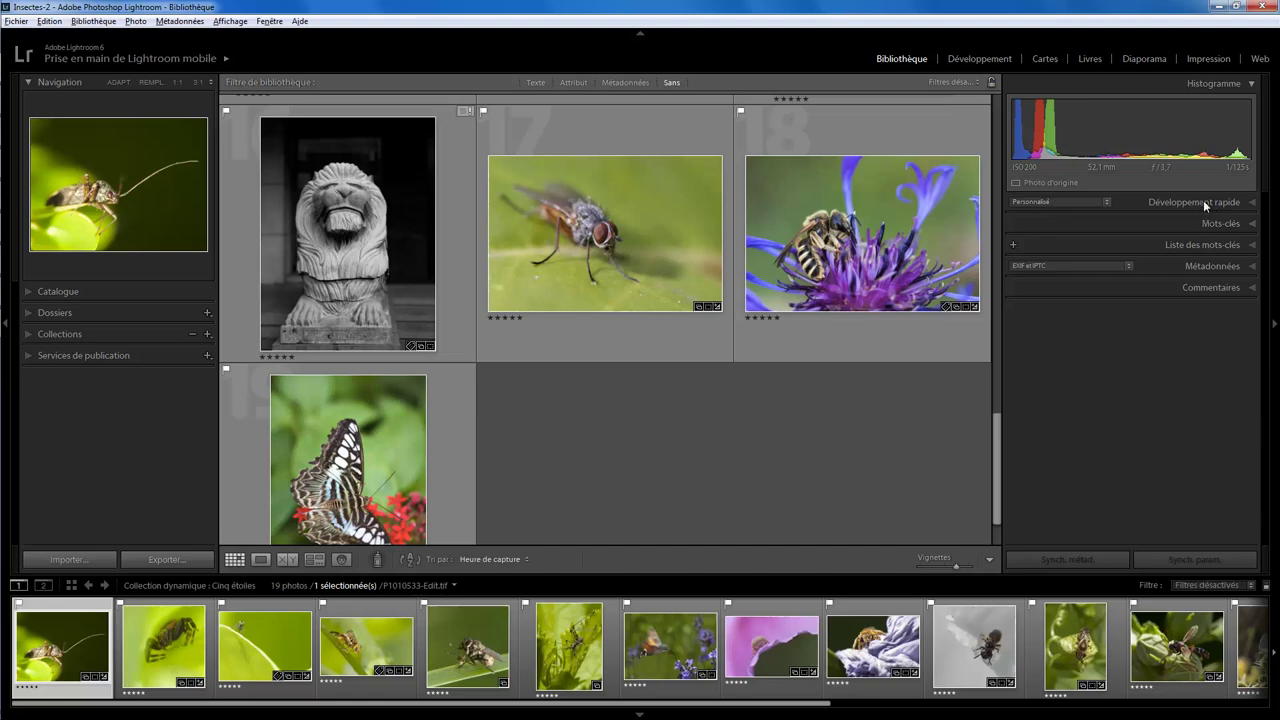
# Select the bee-on-cornflower photo IMG_1076.CR2 and view it large in Loupe view.
pyautogui.click(1253, 203)
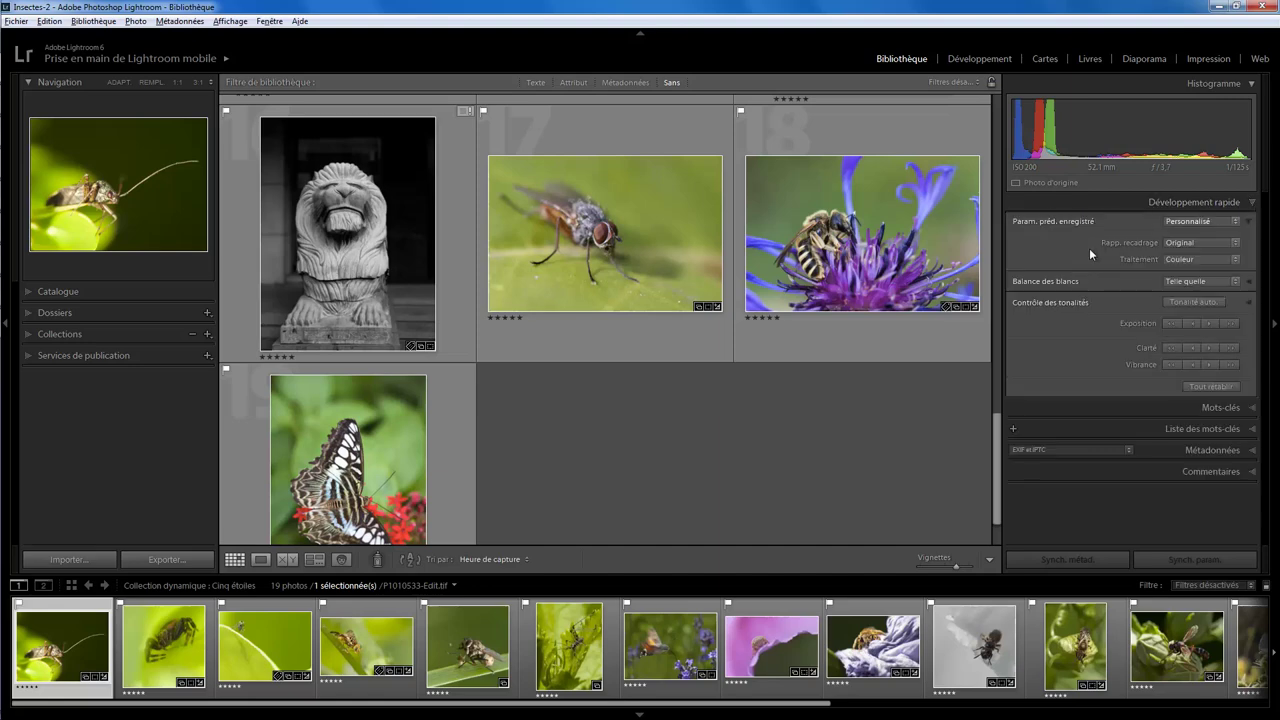
pyautogui.click(898, 334)
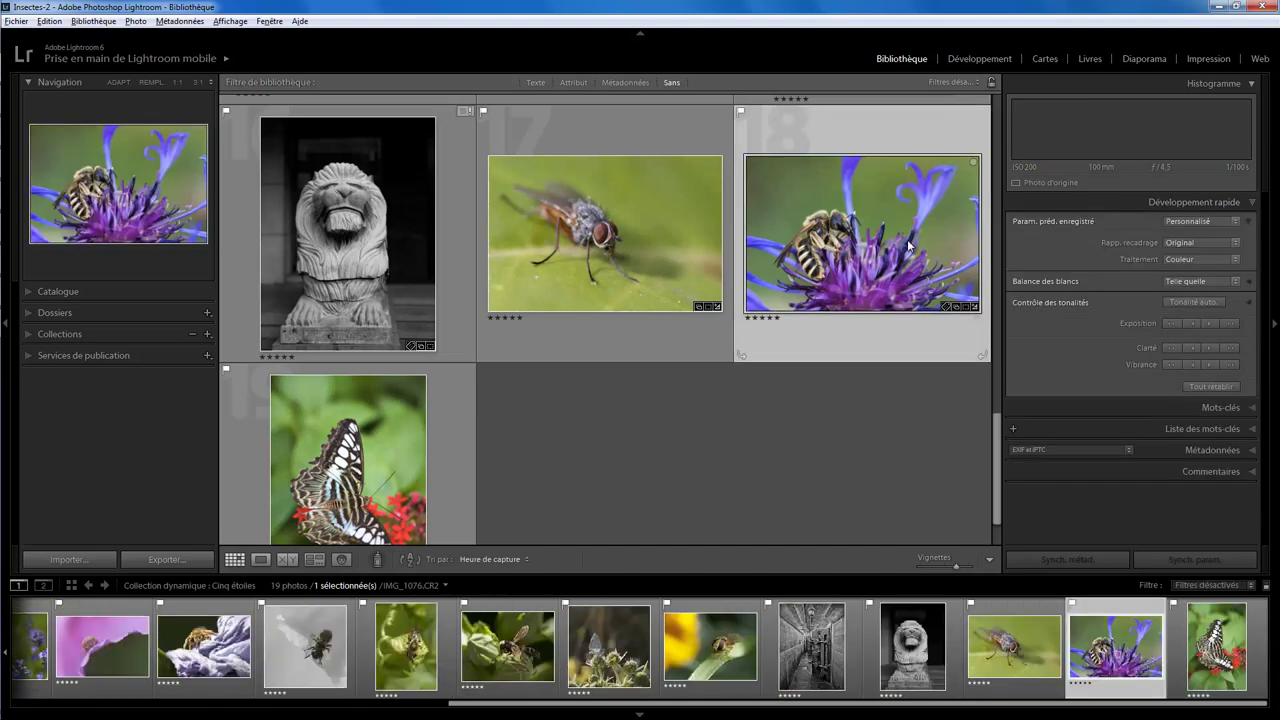
pyautogui.click(260, 560)
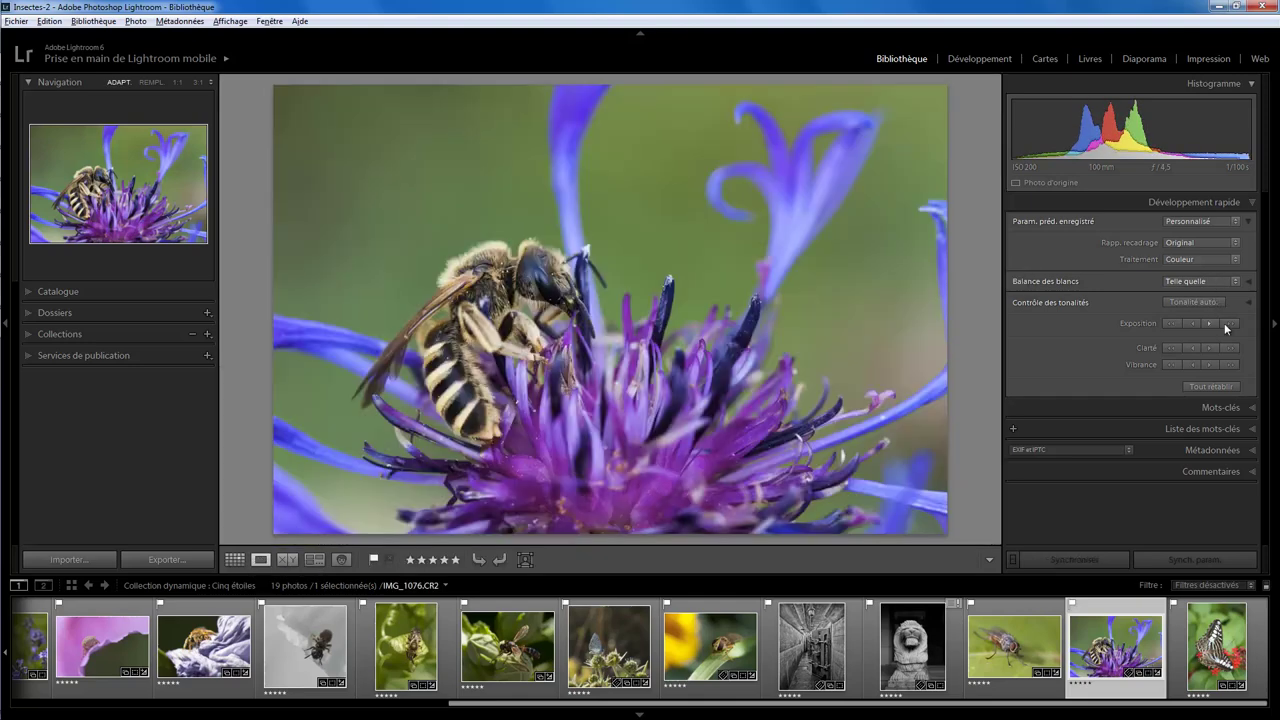
# Nudge the bee photo's exposure up and back to its original level, then show its keywords.
pyautogui.click(1232, 323)
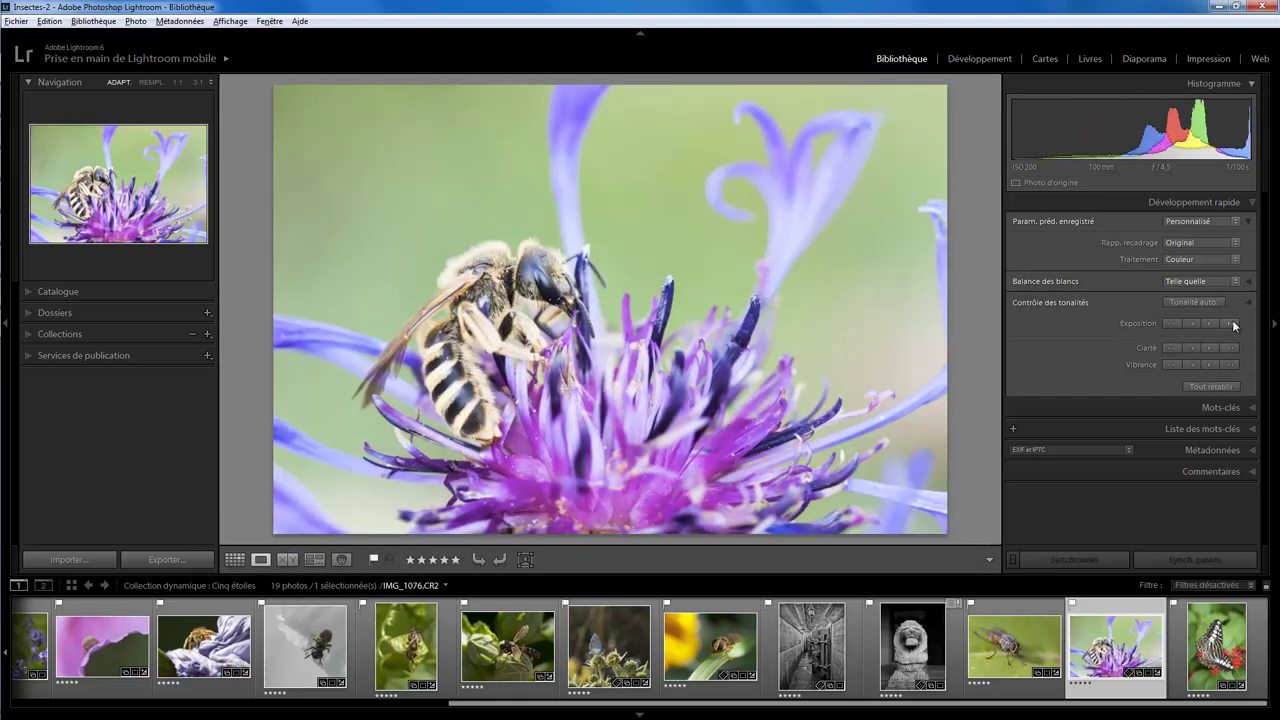
pyautogui.click(1208, 323)
pyautogui.click(1168, 323)
pyautogui.click(1168, 323)
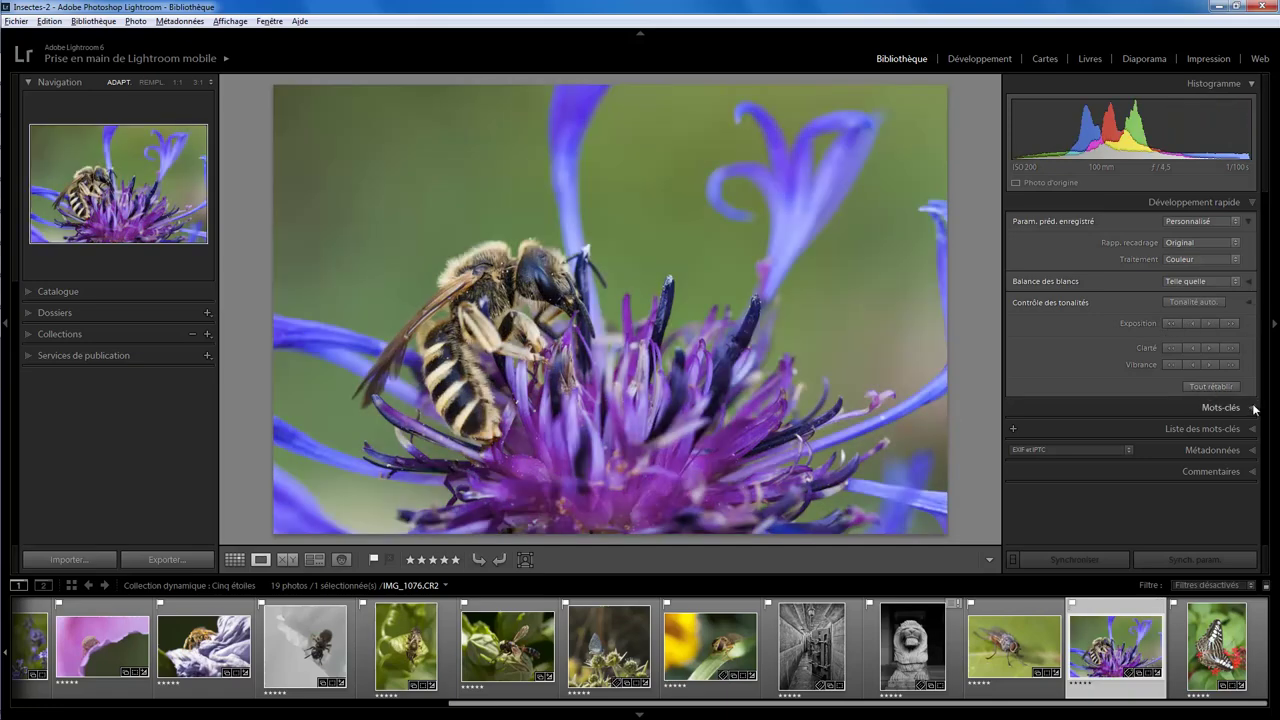
pyautogui.click(1254, 406)
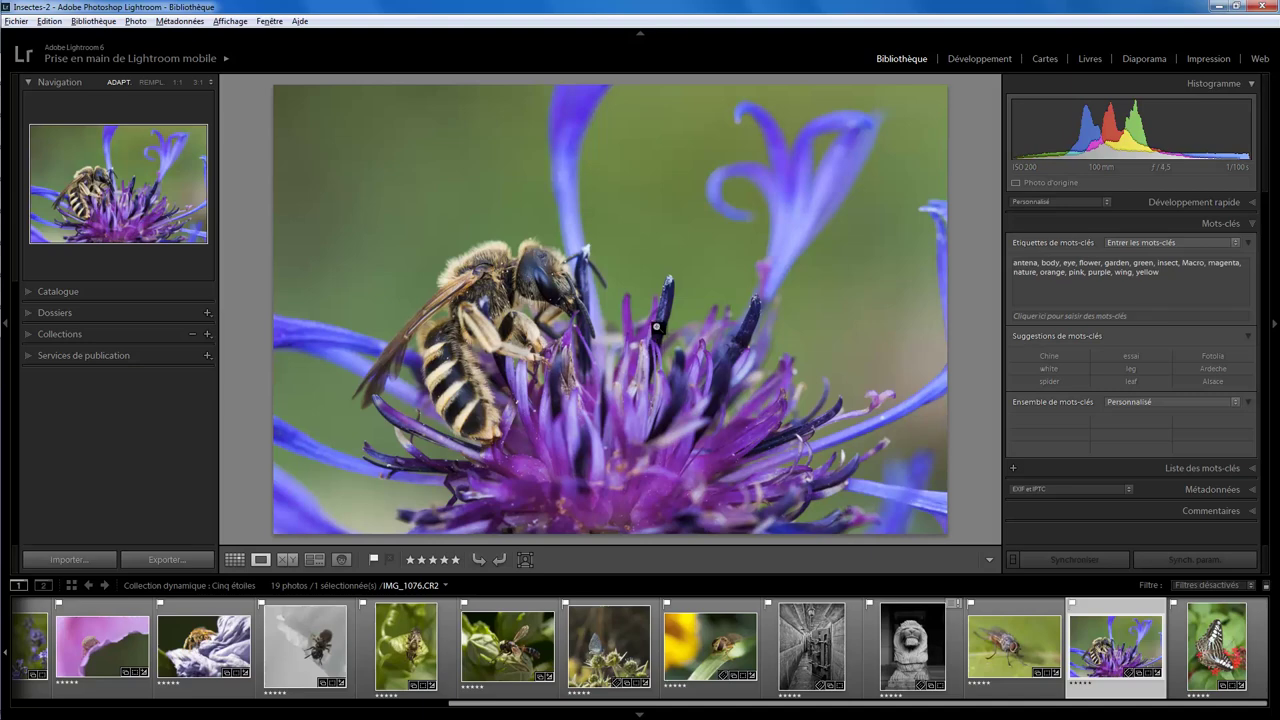
# Expand the keyword list and scroll through its checked keywords.
pyautogui.click(1250, 467)
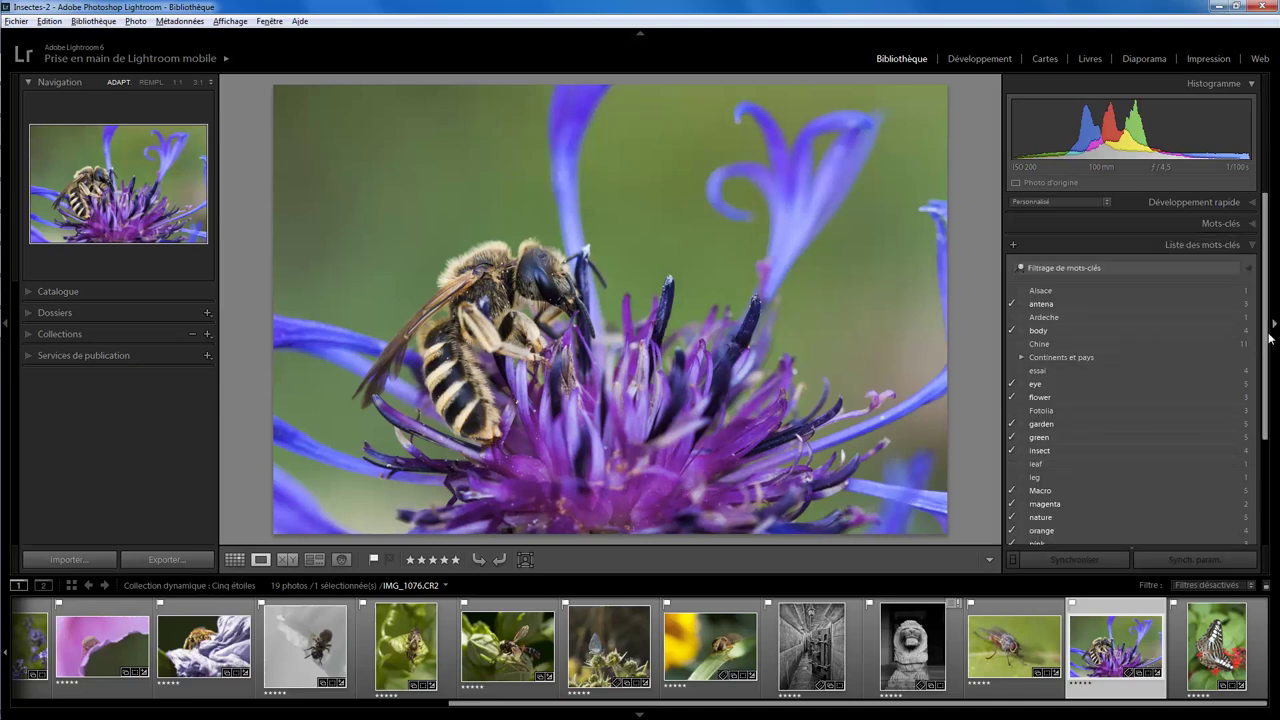
pyautogui.scroll(-2, 1266, 427)
pyautogui.scroll(-1, 1156, 443)
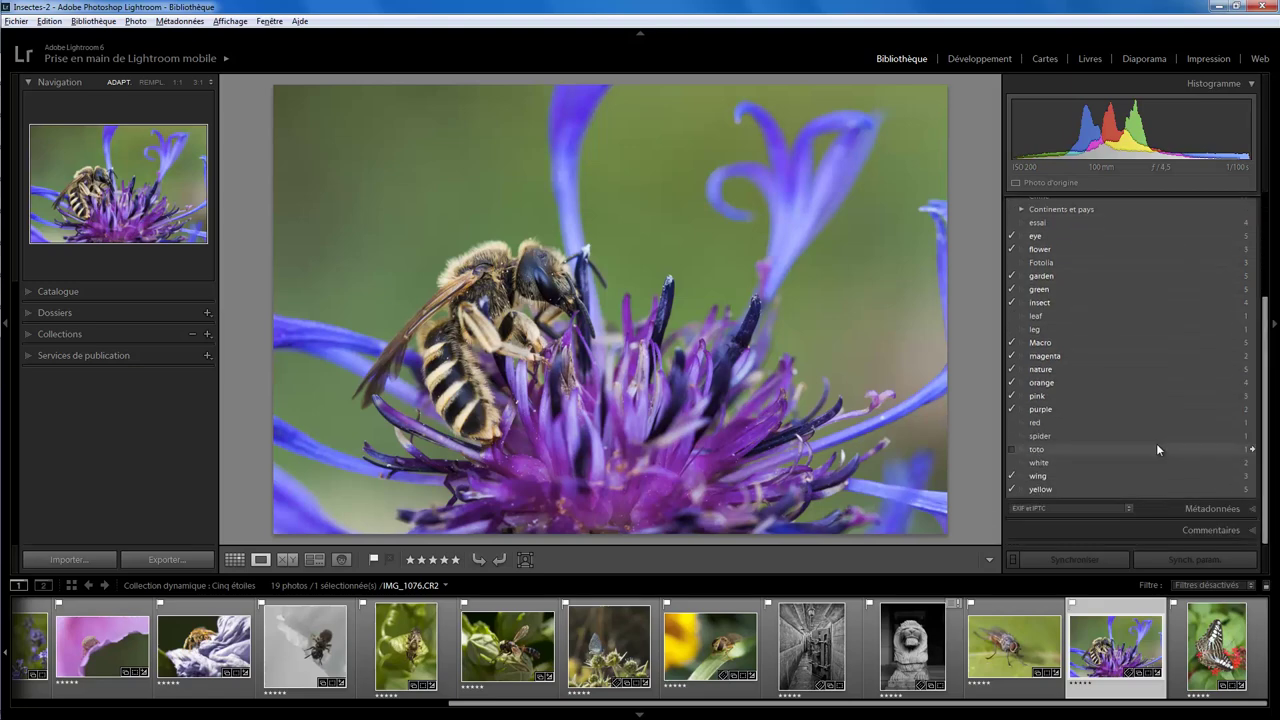
# Scroll through the metadata: title Les Insectes, 4752 x 3168, 1/100 s at f/4.5, ISO 200.
pyautogui.click(1250, 509)
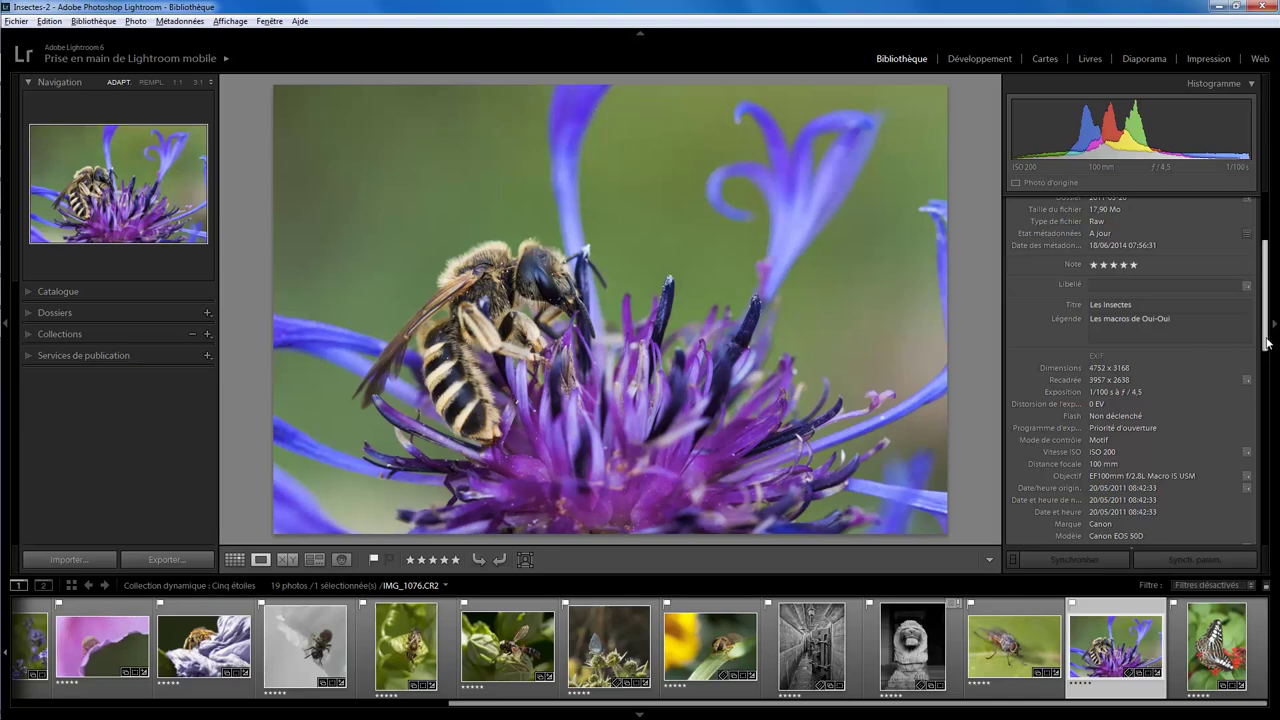
pyautogui.moveTo(1268, 332)
pyautogui.mouseDown()
pyautogui.moveTo(1265, 298)
pyautogui.moveTo(1252, 347)
pyautogui.mouseUp()
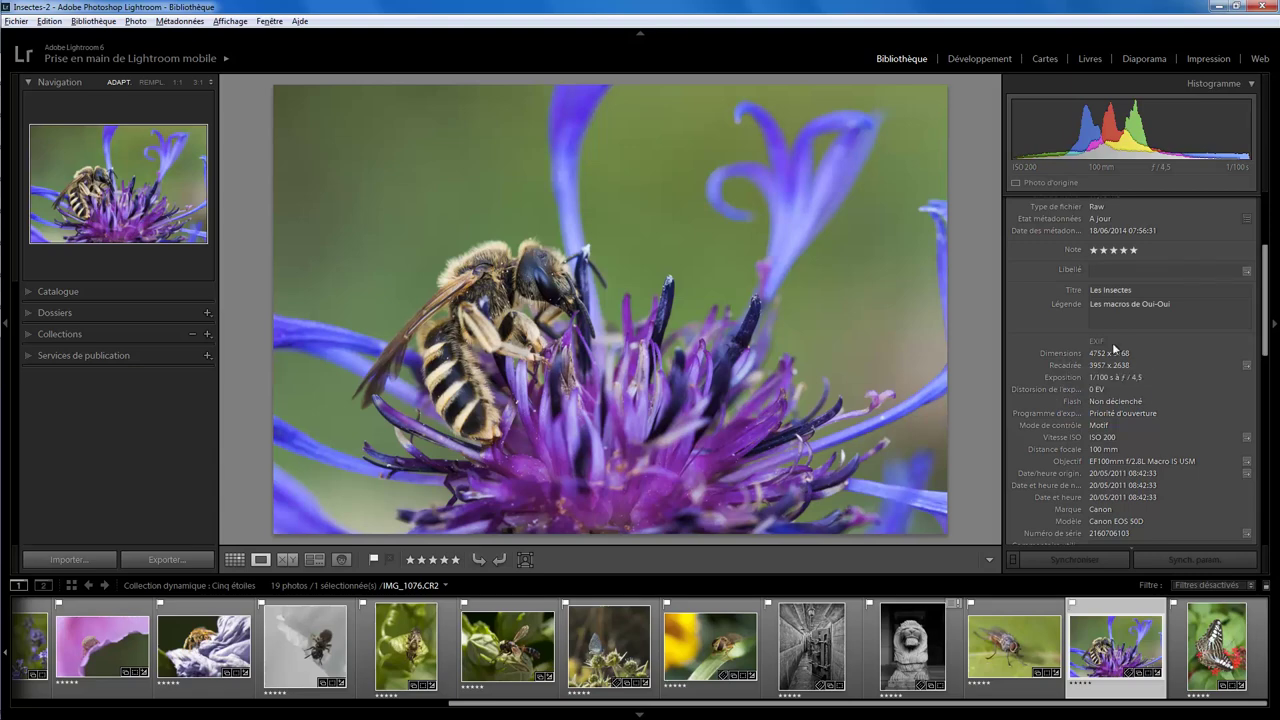
pyautogui.scroll(-3, 1142, 352)
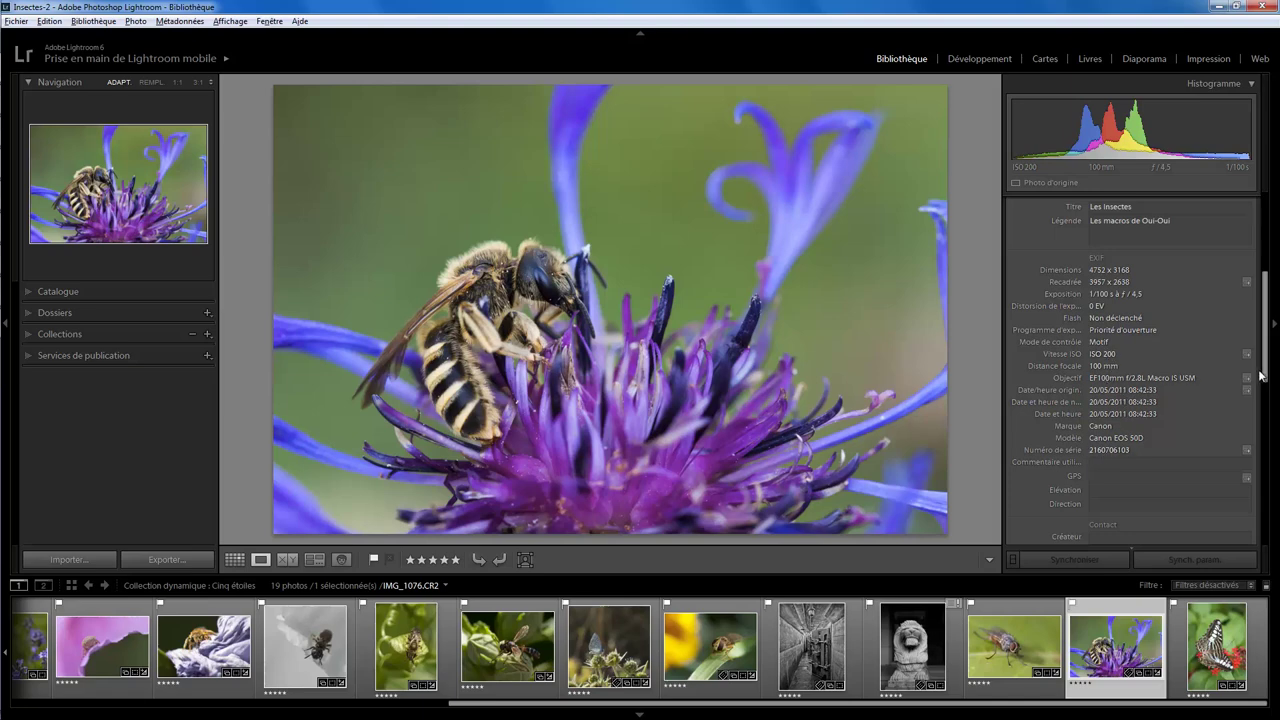
pyautogui.moveTo(1266, 377)
pyautogui.mouseDown()
pyautogui.moveTo(1266, 461)
pyautogui.moveTo(1266, 381)
pyautogui.mouseUp()
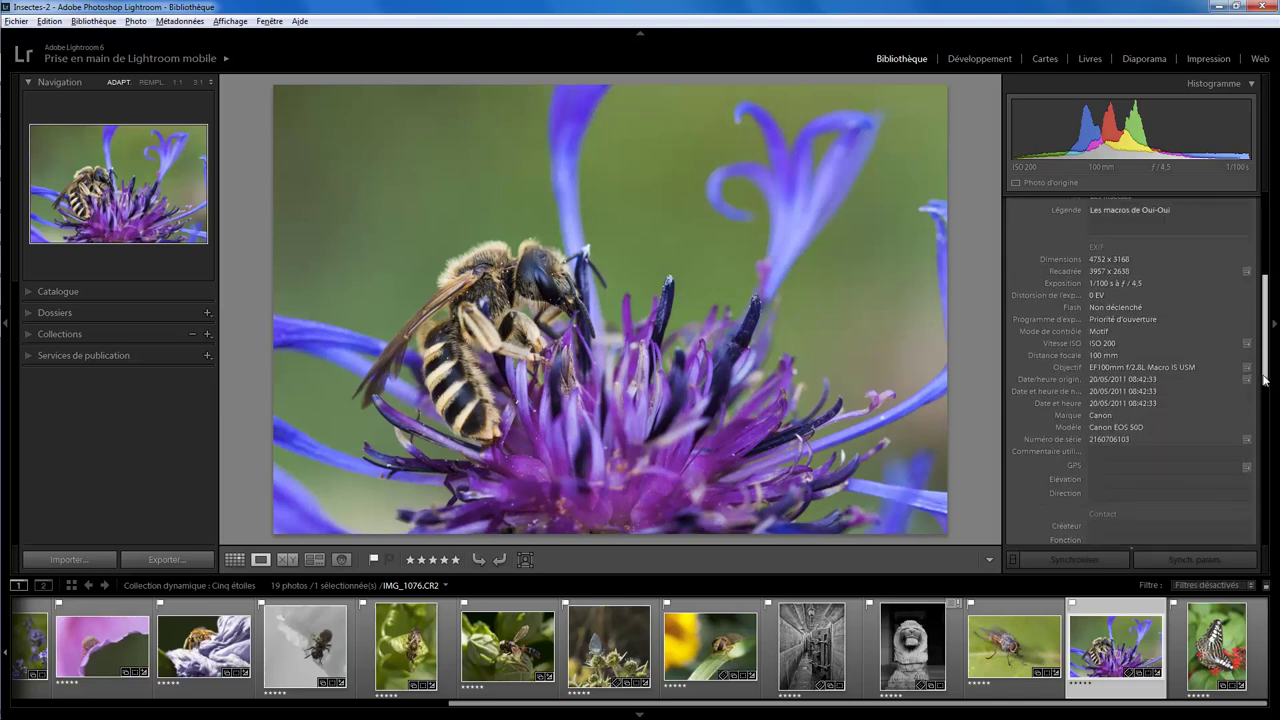
# Return to the Collections tree and display the Insectes collection.
pyautogui.click(31, 334)
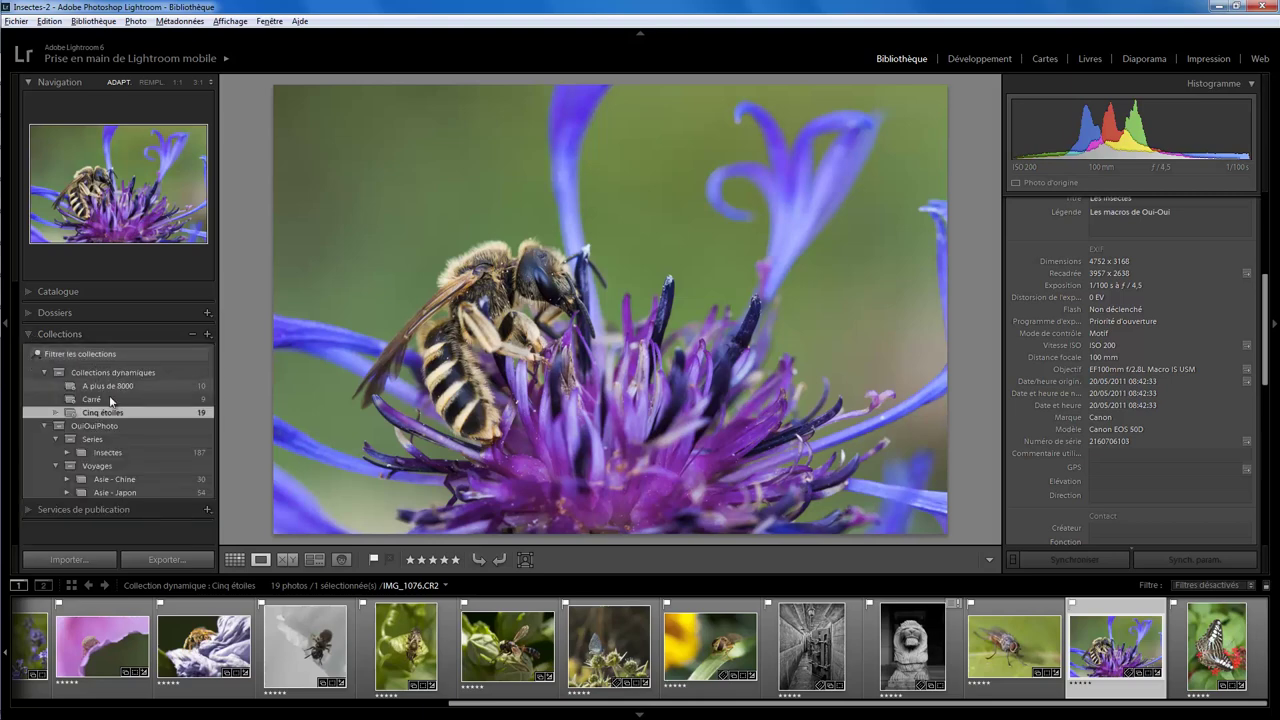
pyautogui.click(106, 388)
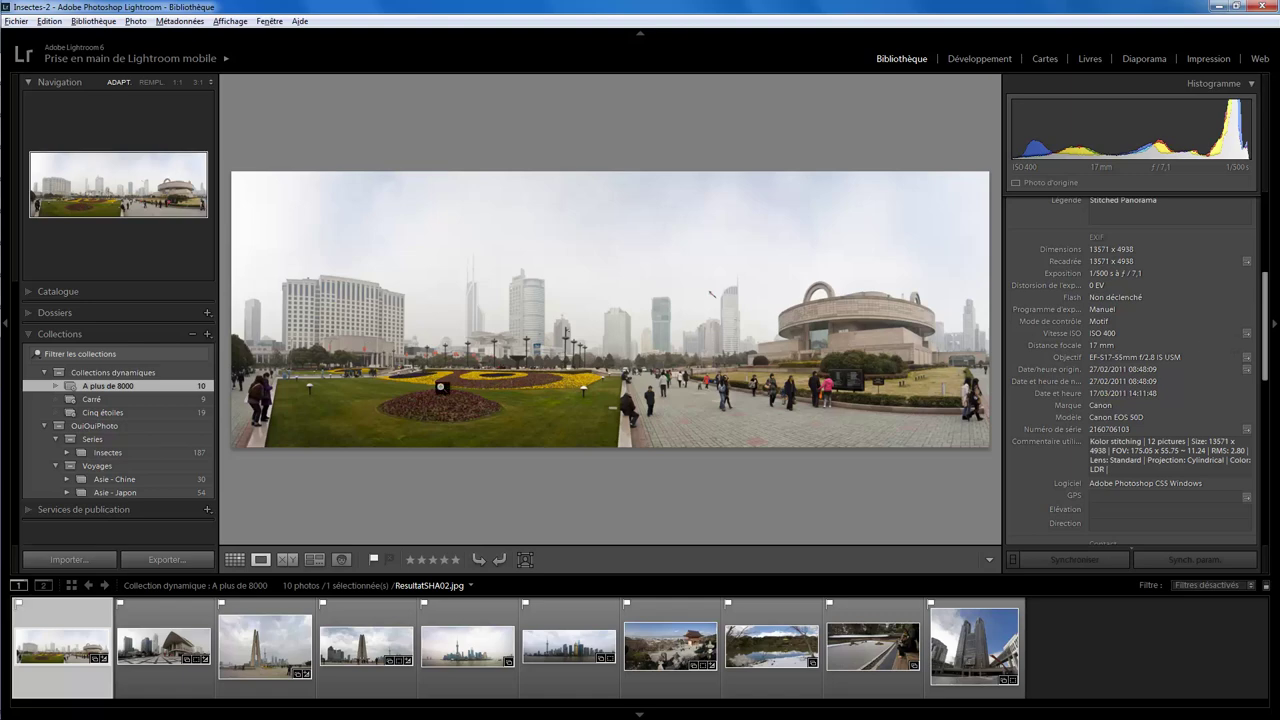
pyautogui.click(110, 453)
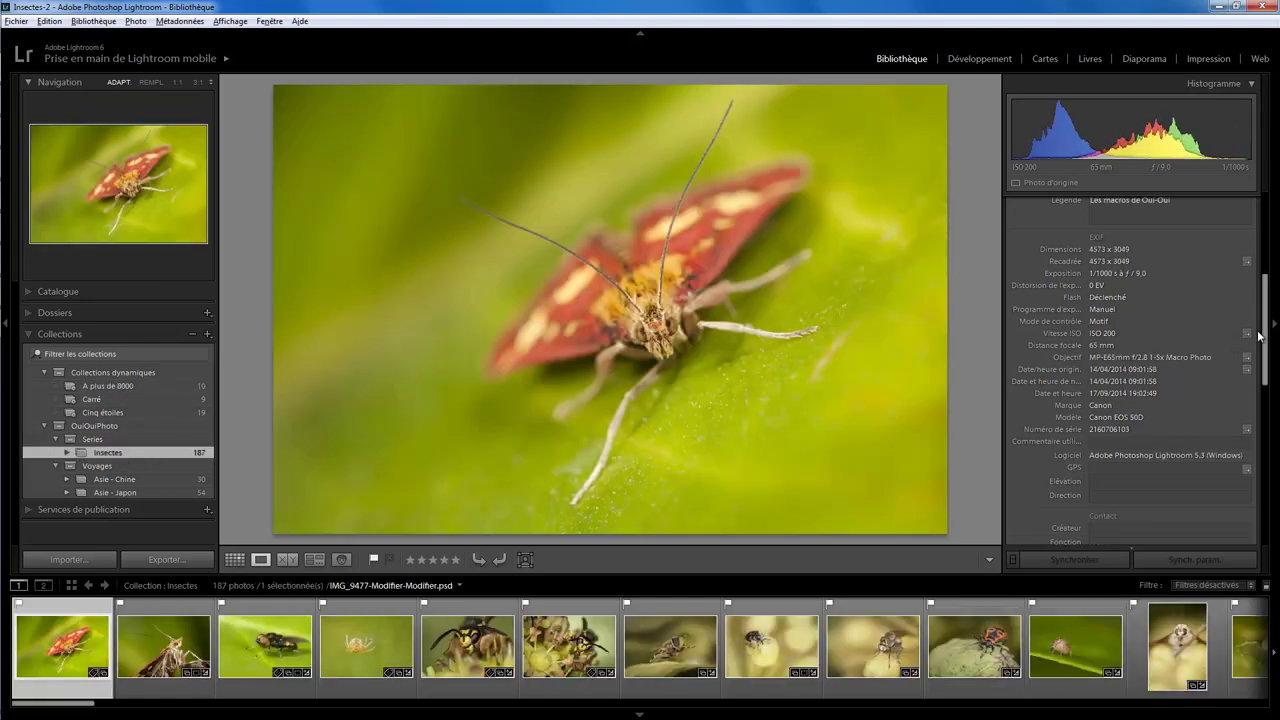
# Check the comments panel, then open the moth photo IMG_9477-Modifier-Modifier.psd in Develop.
pyautogui.moveTo(1270, 308); pyautogui.dragTo(1266, 494)
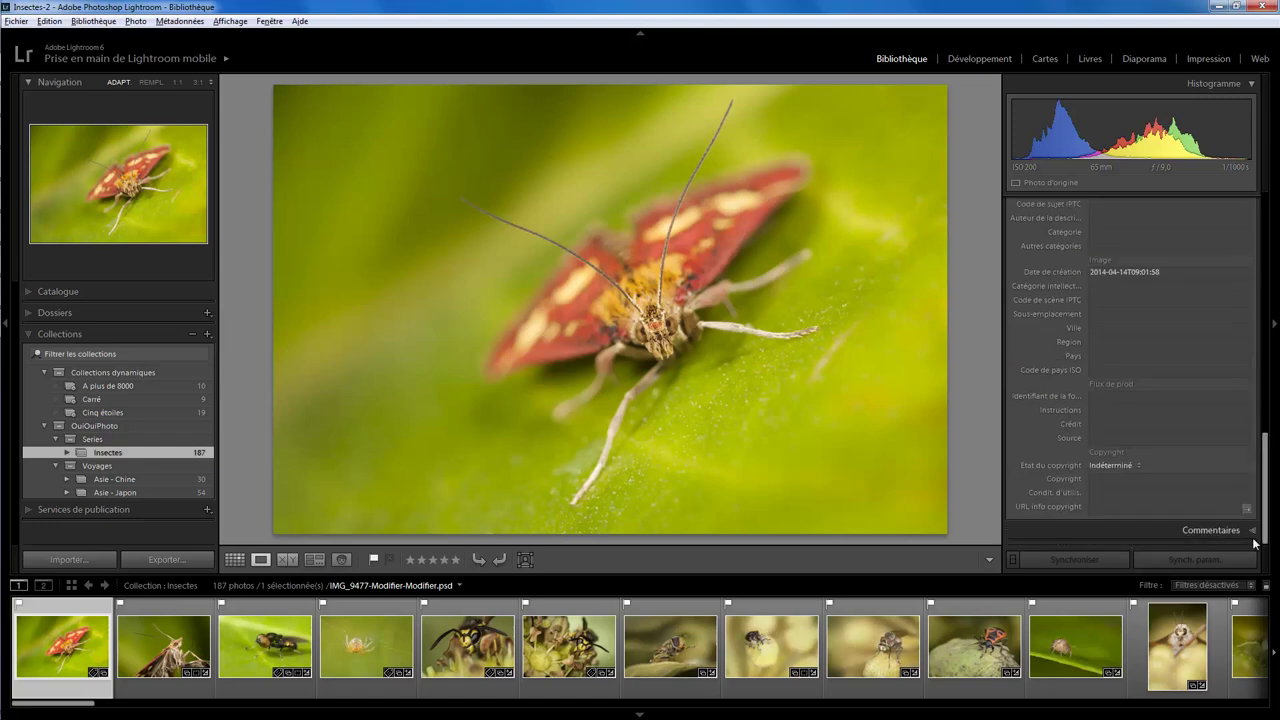
pyautogui.click(1252, 531)
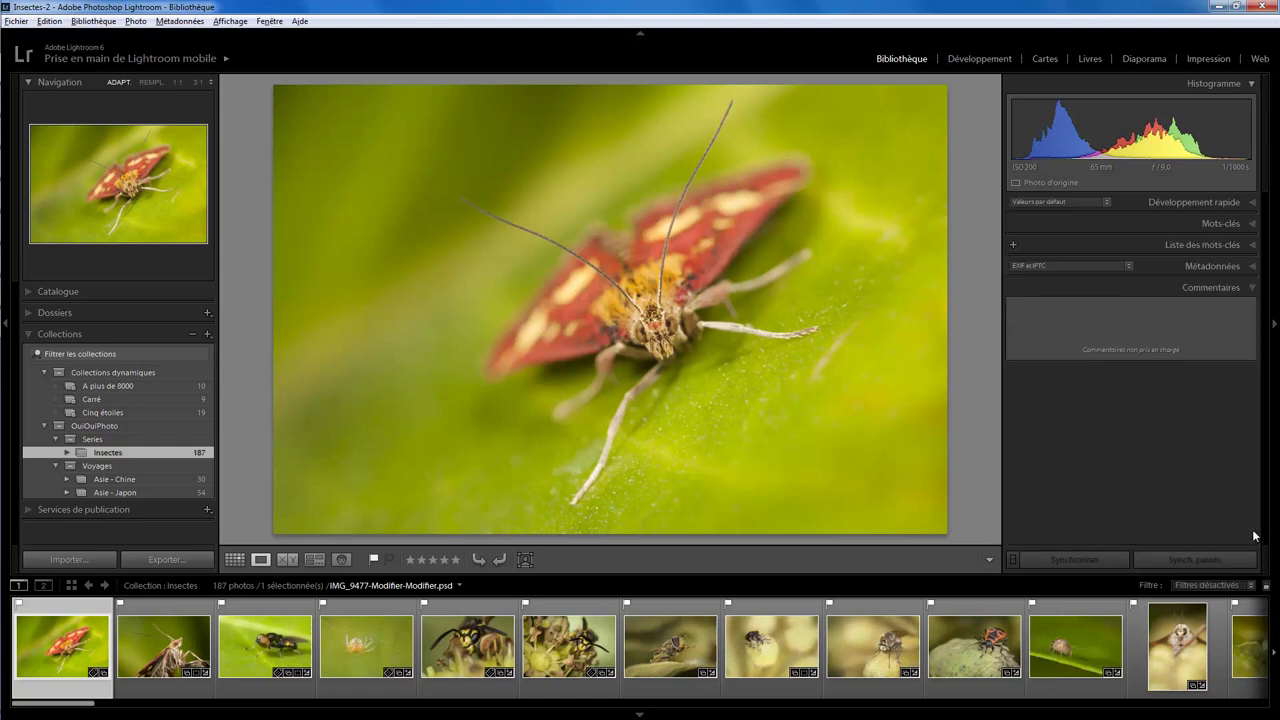
pyautogui.click(1262, 290)
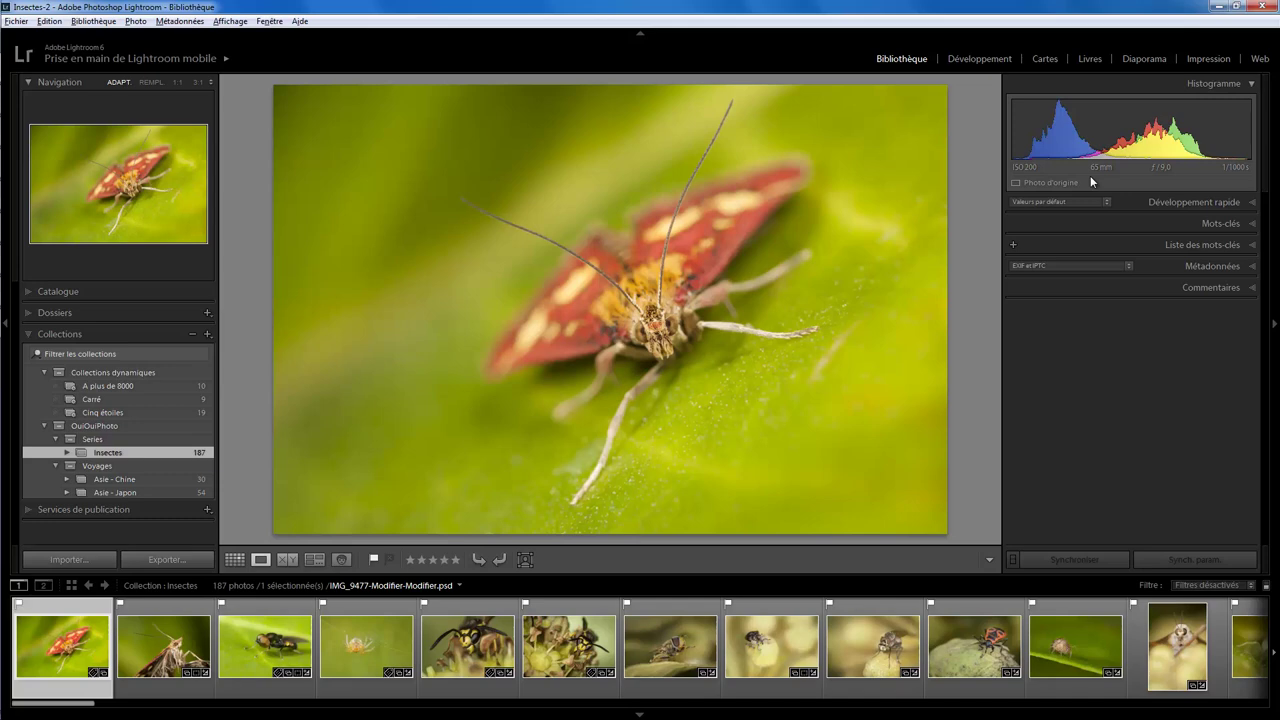
pyautogui.click(983, 60)
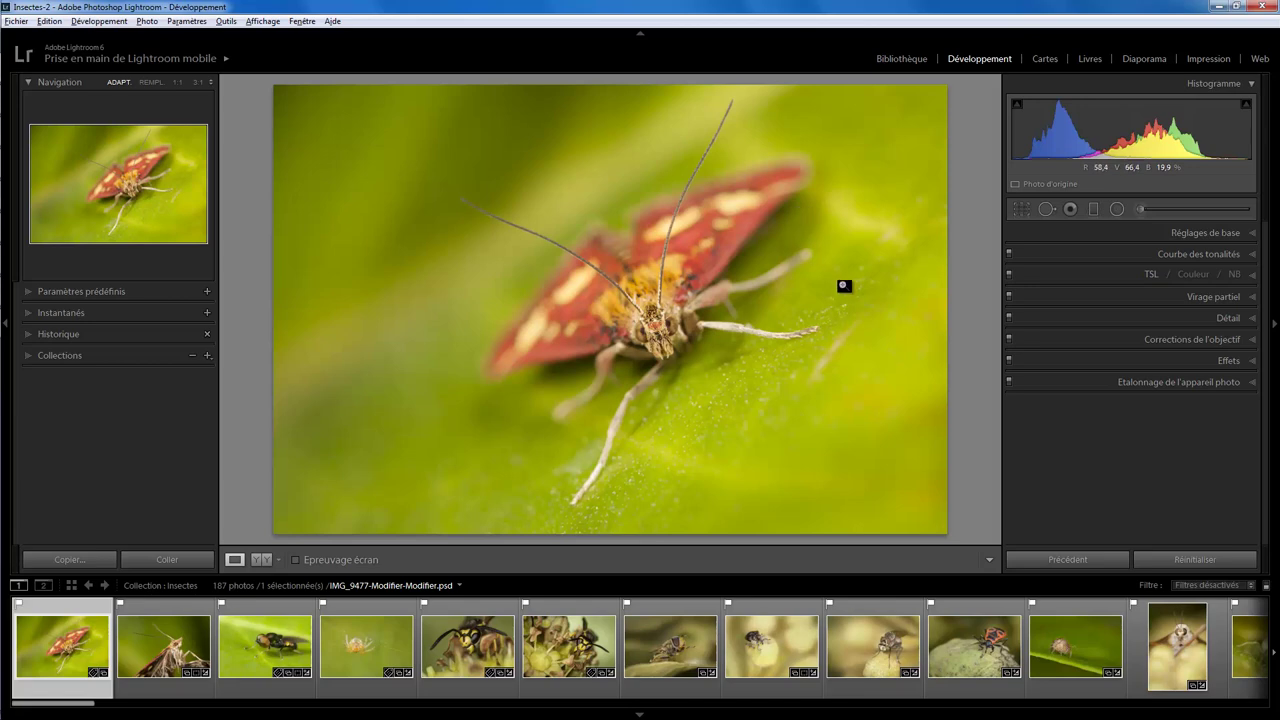
# Raise Hautes lumières on the tone curve to brighten the moth photo's highlights.
pyautogui.click(1252, 233)
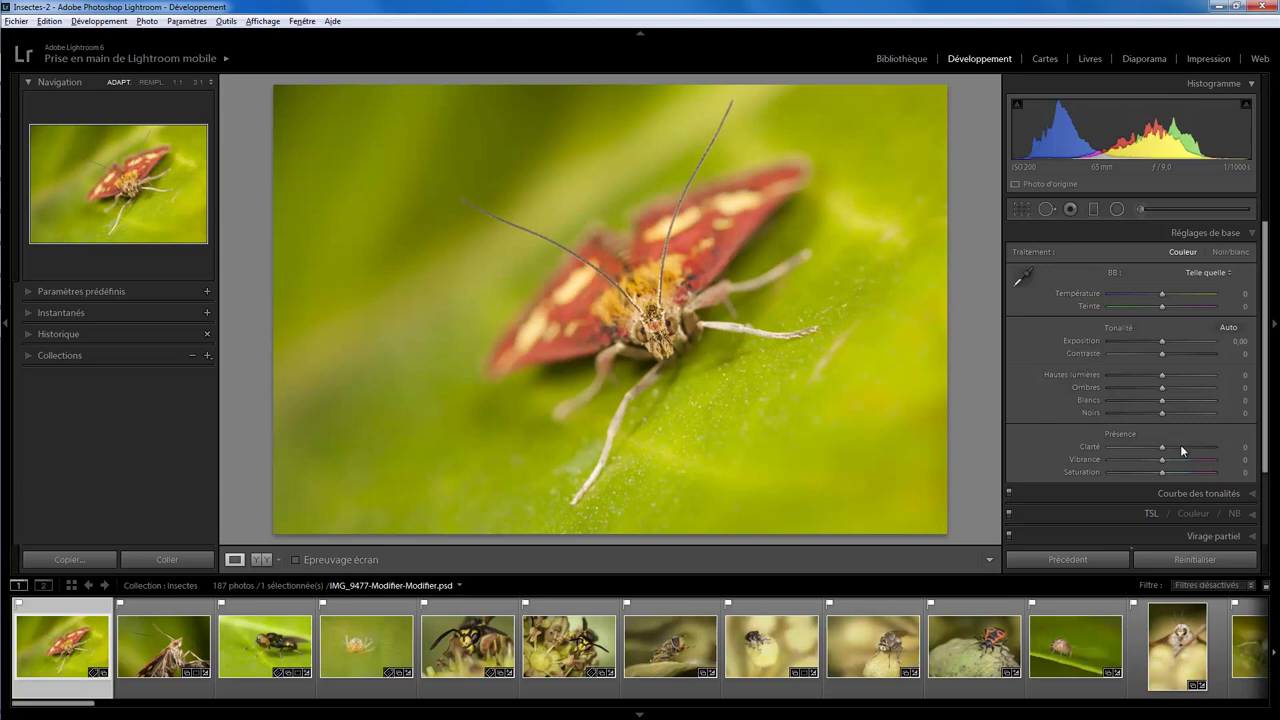
pyautogui.click(1250, 233)
pyautogui.click(1251, 256)
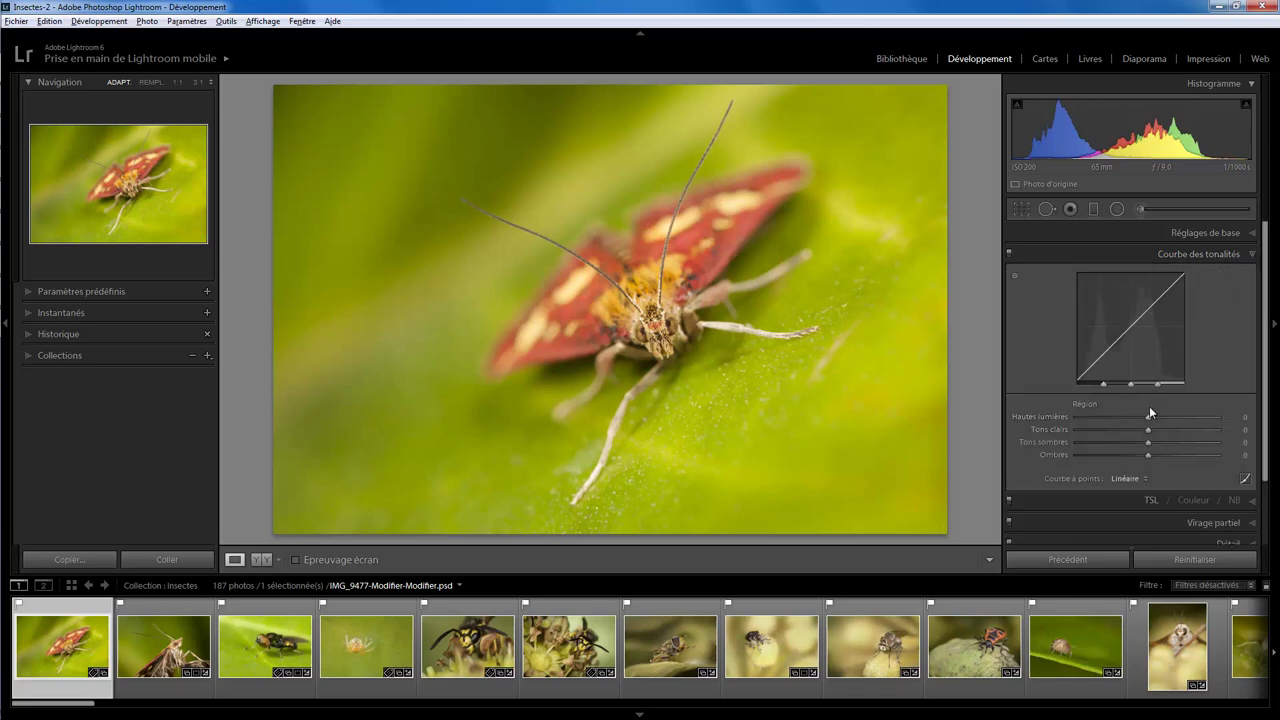
pyautogui.moveTo(1139, 422)
pyautogui.mouseDown()
pyautogui.moveTo(1194, 409)
pyautogui.moveTo(1136, 415)
pyautogui.mouseUp()
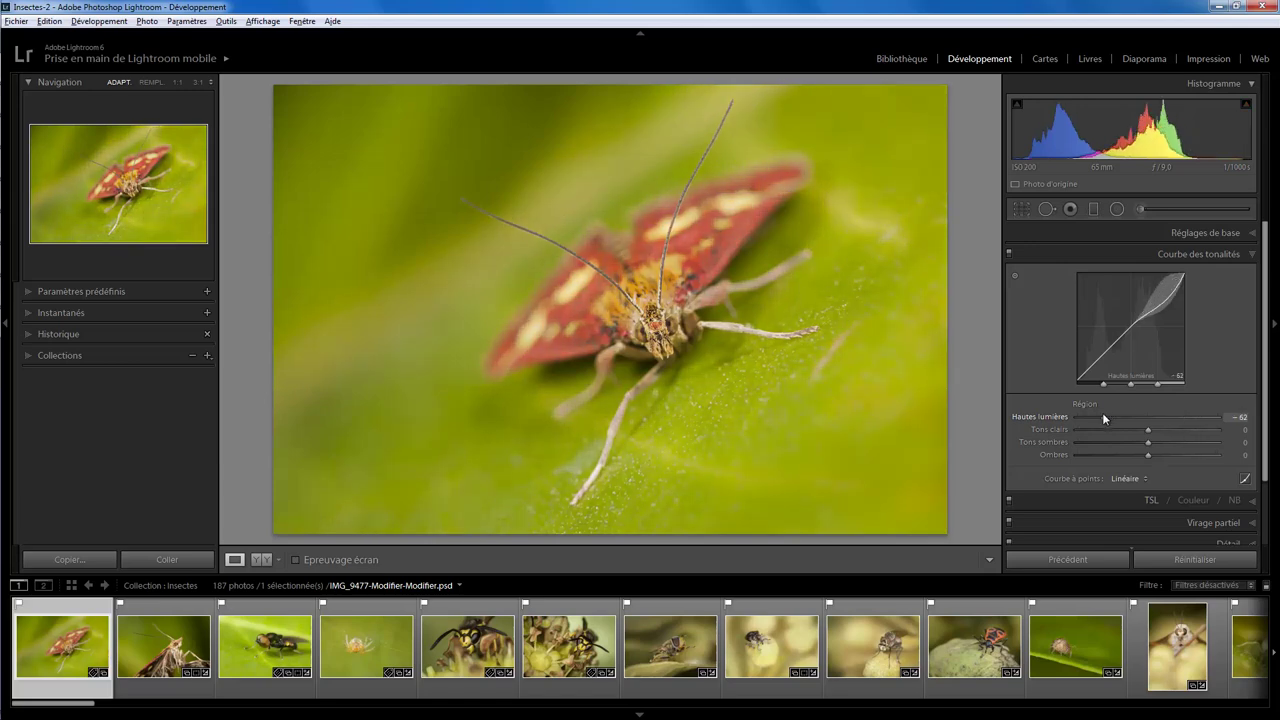
pyautogui.click(1251, 256)
# Raise the yellow Luminance slider in the TSL panel.
pyautogui.click(1252, 276)
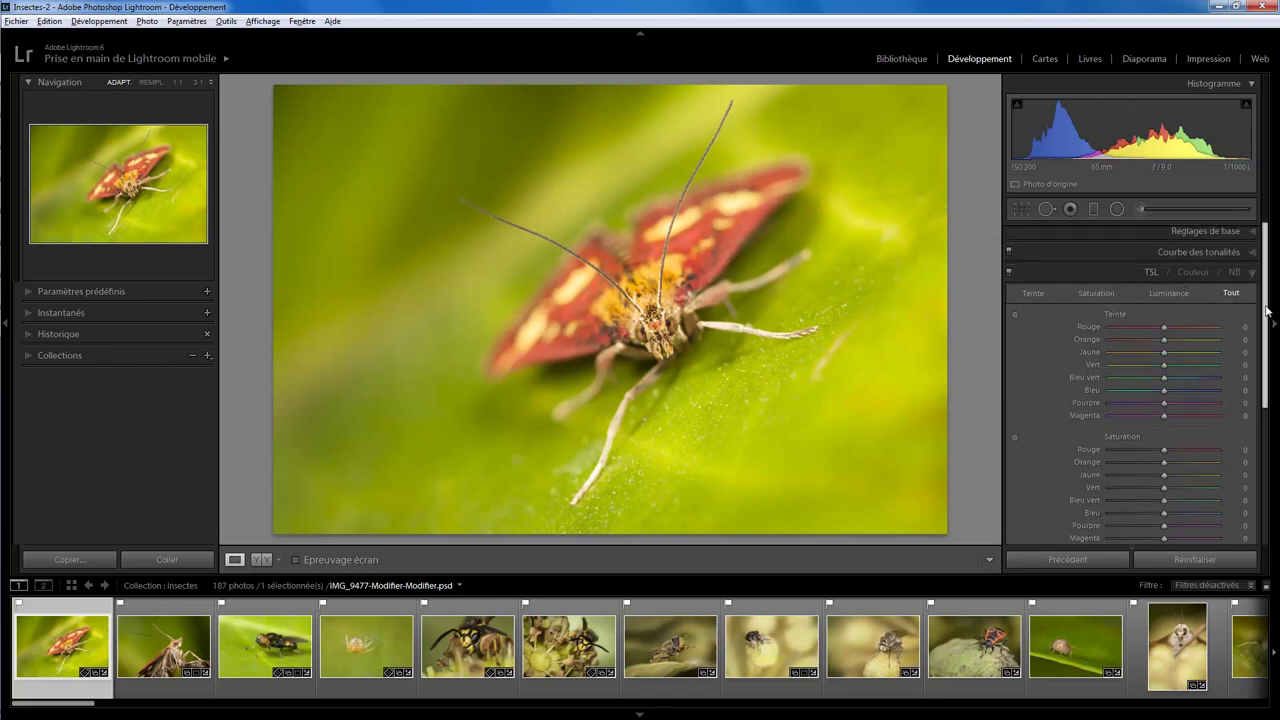
pyautogui.scroll(-2, 1166, 380)
pyautogui.scroll(-3, 1166, 380)
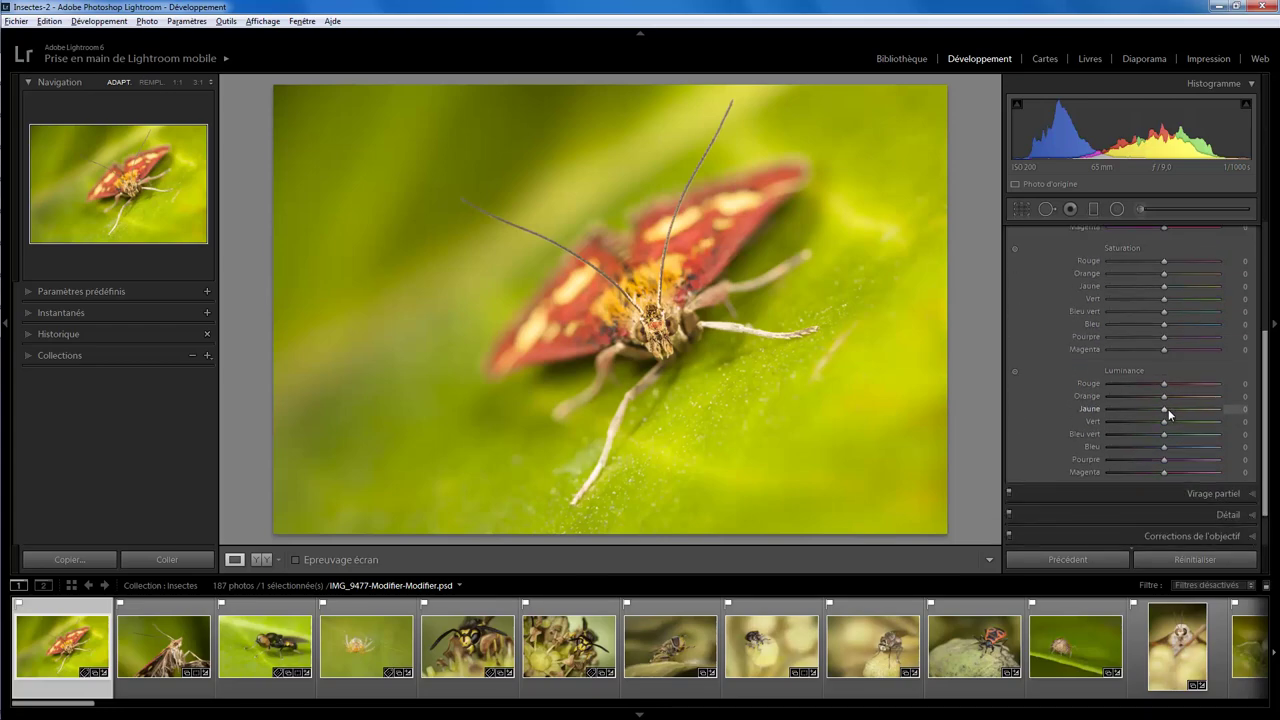
pyautogui.moveTo(1166, 408)
pyautogui.mouseDown()
pyautogui.moveTo(1246, 404)
pyautogui.moveTo(1123, 408)
pyautogui.moveTo(1166, 403)
pyautogui.mouseUp()
pyautogui.moveTo(1264, 370); pyautogui.dragTo(1258, 270)
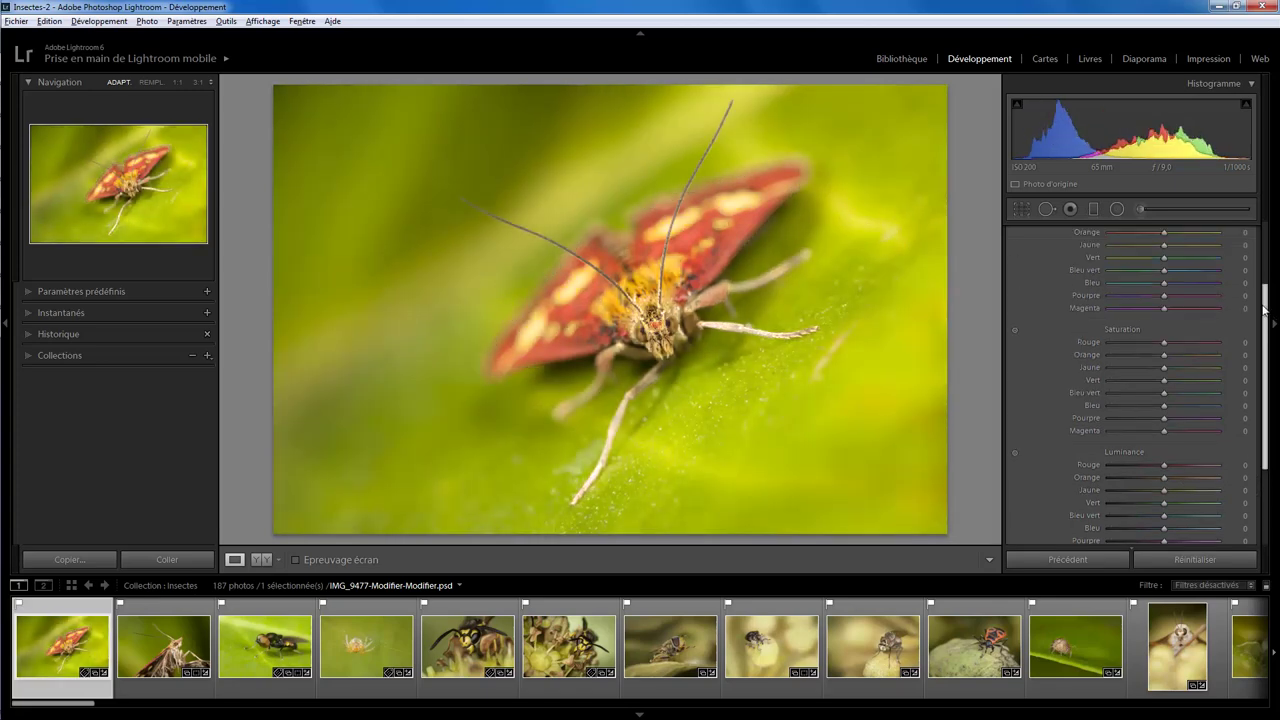
pyautogui.click(1253, 277)
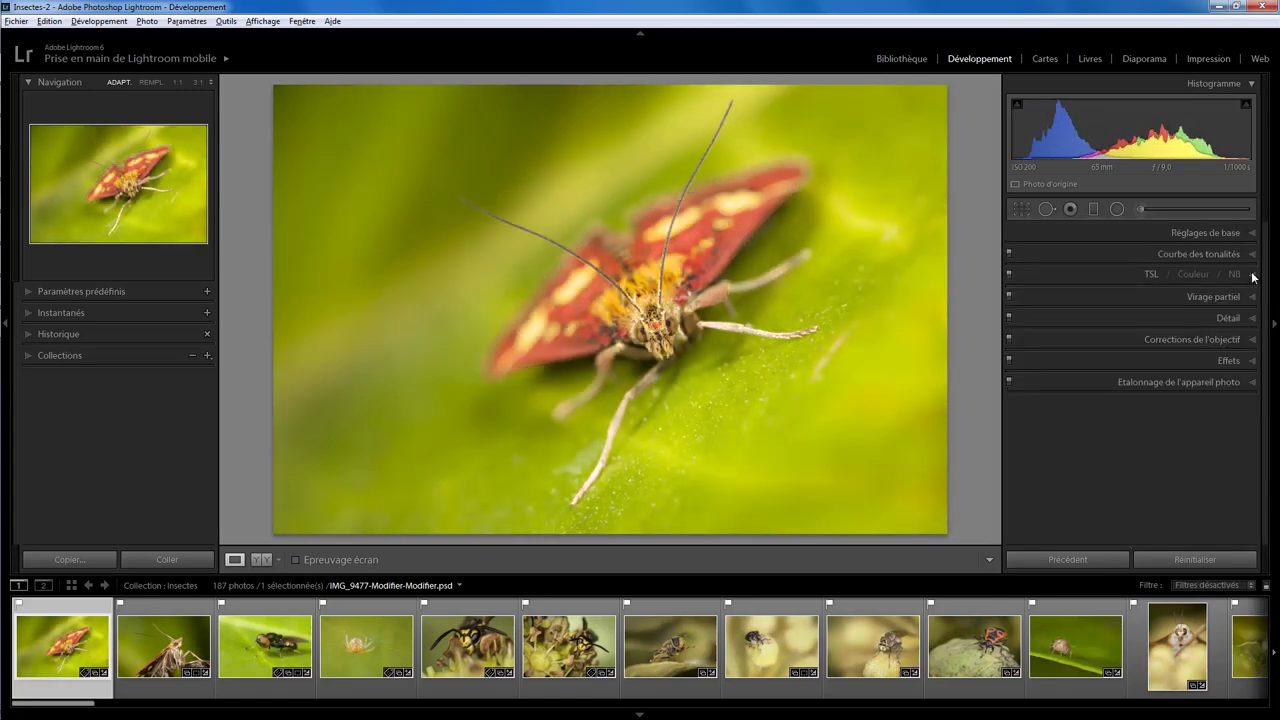
# Tint the split-toning highlights yellow with hue 52 and saturation 64.
pyautogui.click(1200, 296)
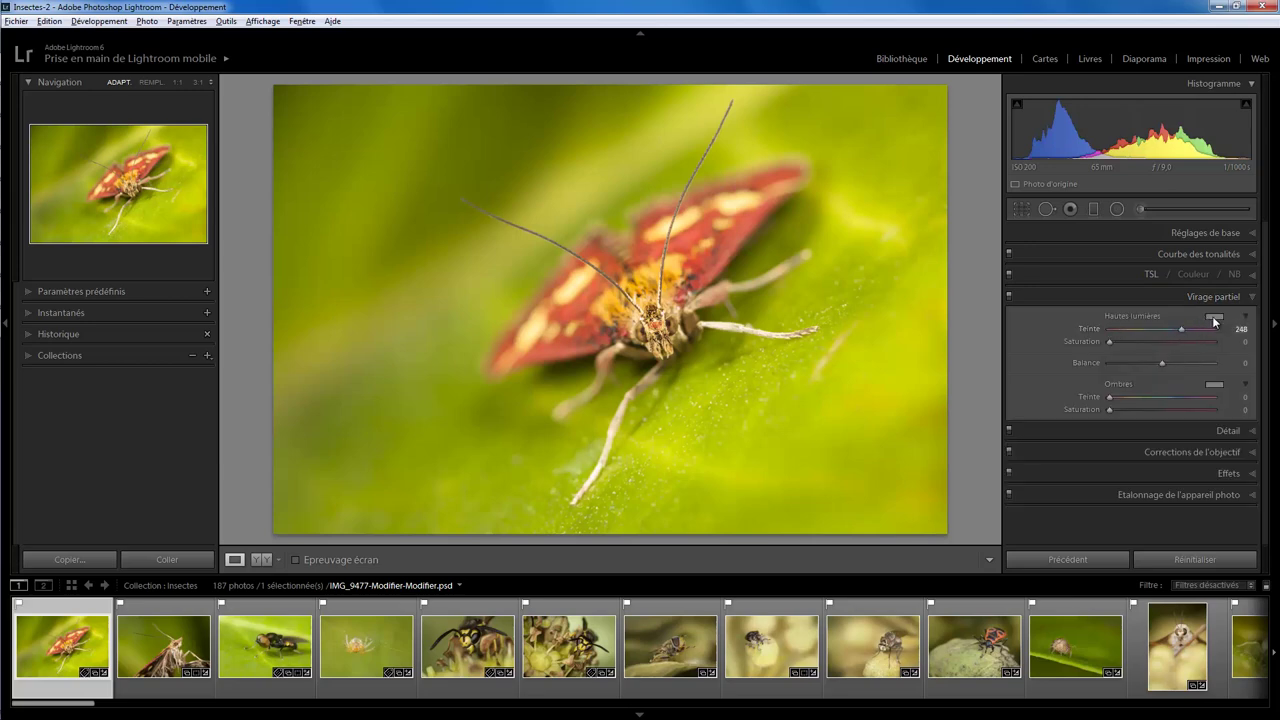
pyautogui.click(1214, 316)
pyautogui.click(1088, 297)
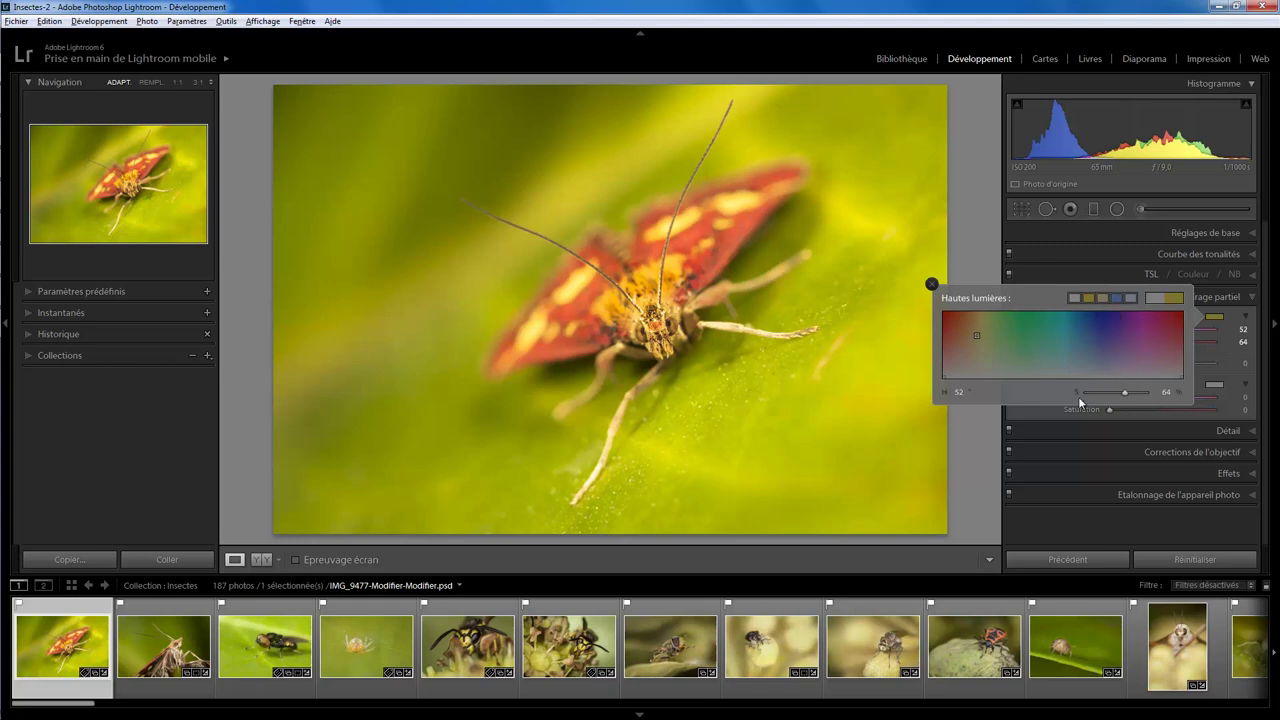
pyautogui.click(931, 284)
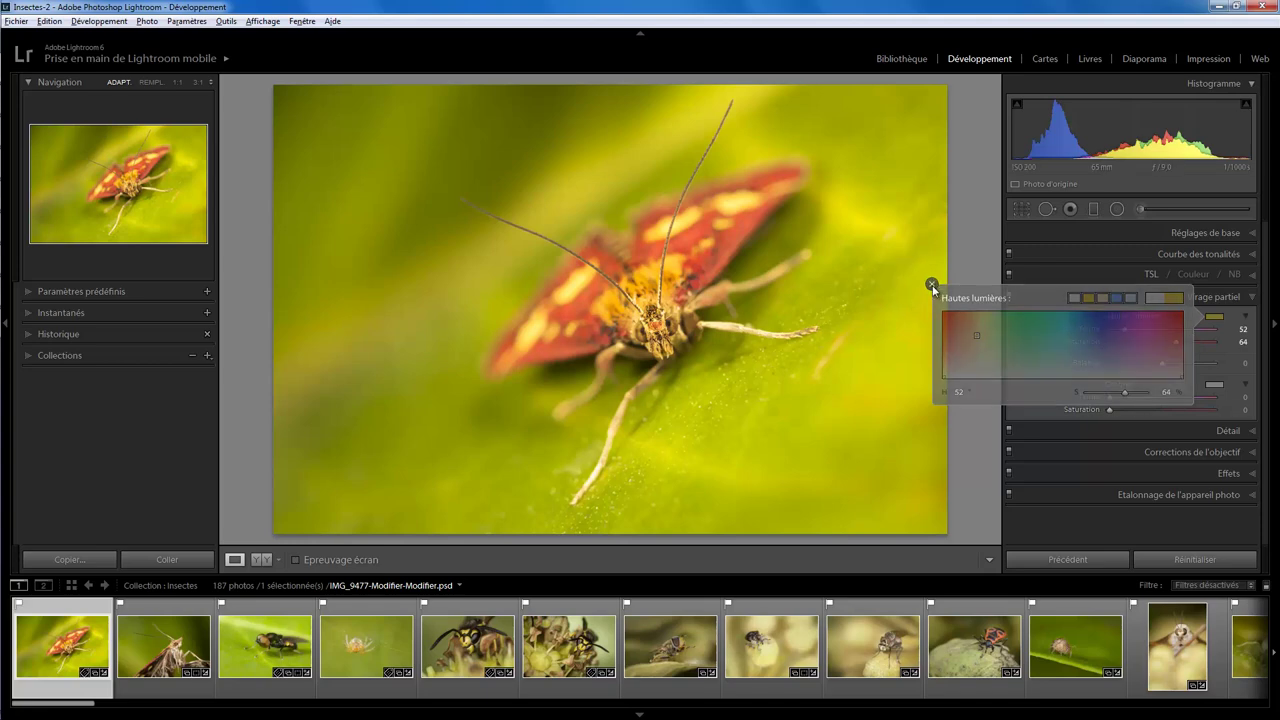
# Set manual lens distortion to +7 so the frame bows slightly.
pyautogui.click(1250, 431)
pyautogui.moveTo(1265, 400); pyautogui.dragTo(1264, 505)
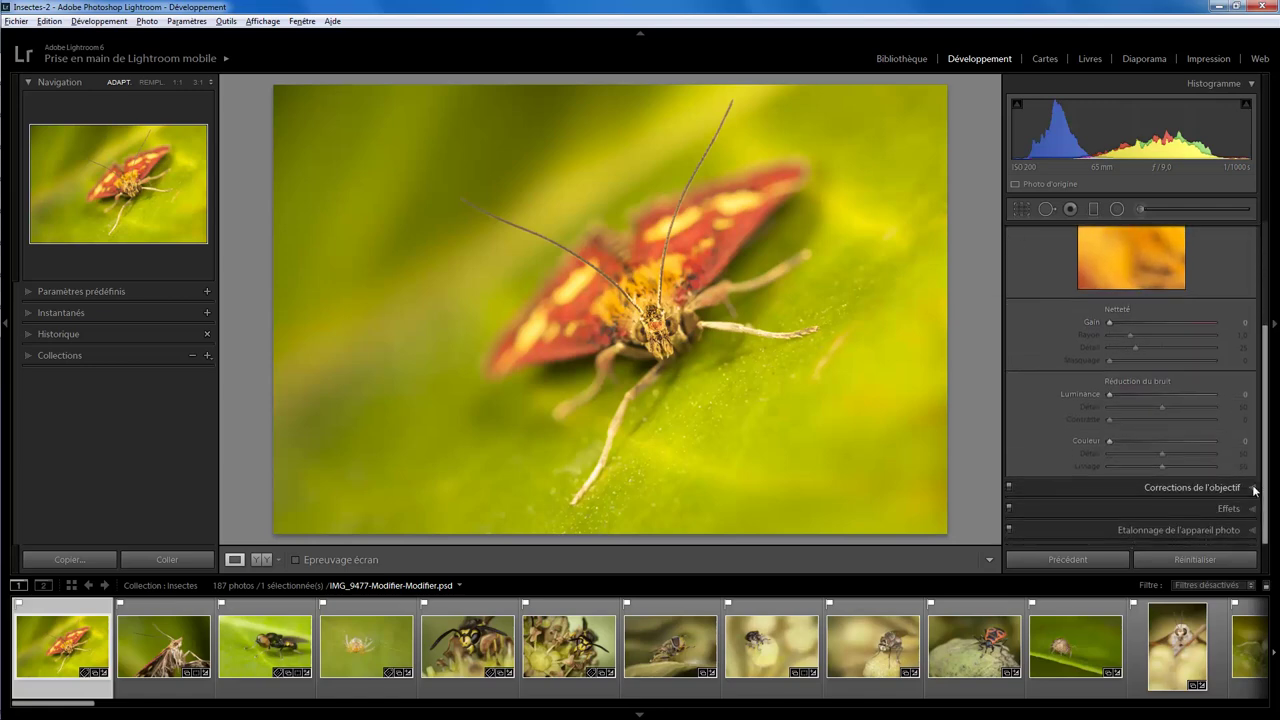
pyautogui.click(1249, 488)
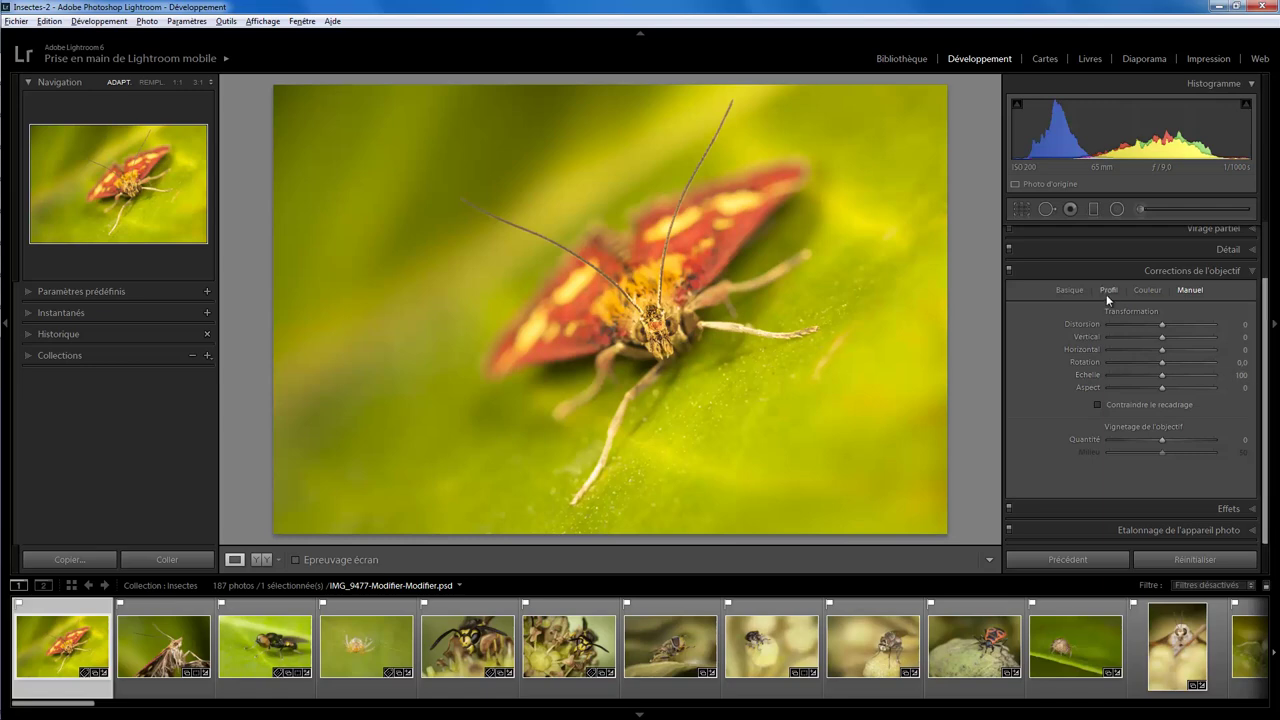
pyautogui.click(1166, 324)
pyautogui.moveTo(1162, 326)
pyautogui.mouseDown()
pyautogui.moveTo(1096, 330)
pyautogui.moveTo(1253, 324)
pyautogui.moveTo(1102, 325)
pyautogui.moveTo(1164, 321)
pyautogui.mouseUp()
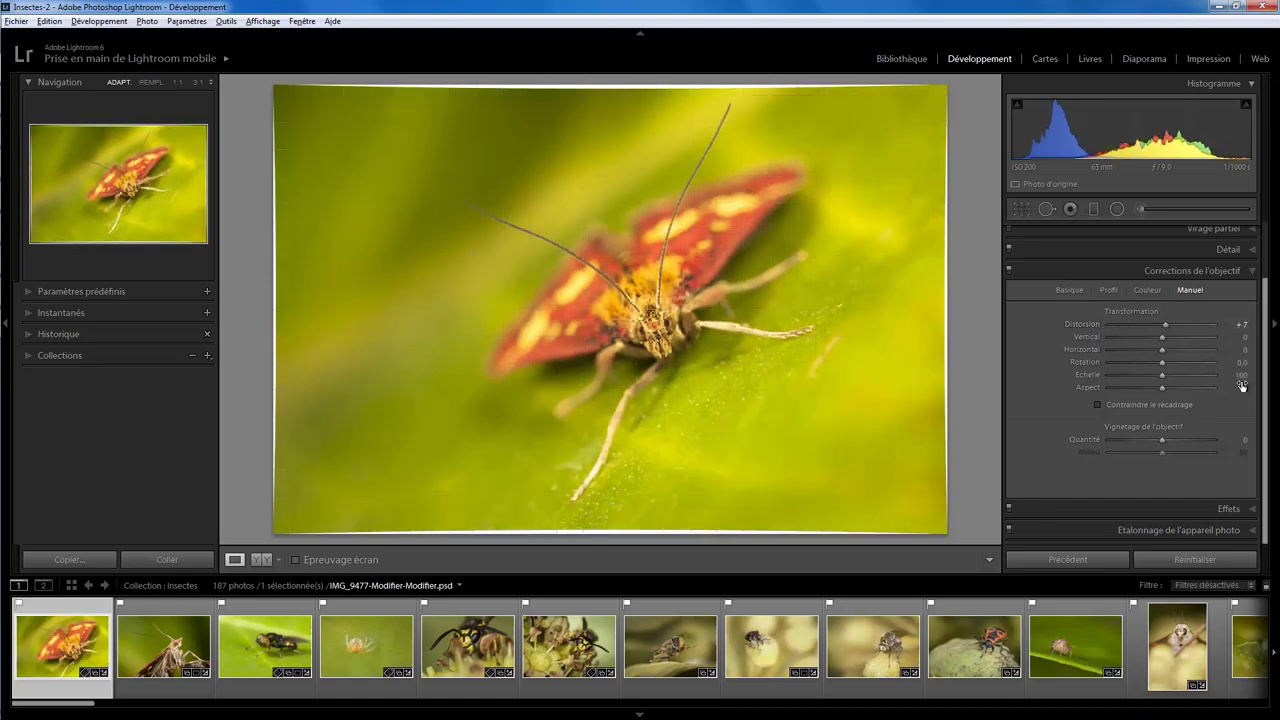
pyautogui.click(1251, 272)
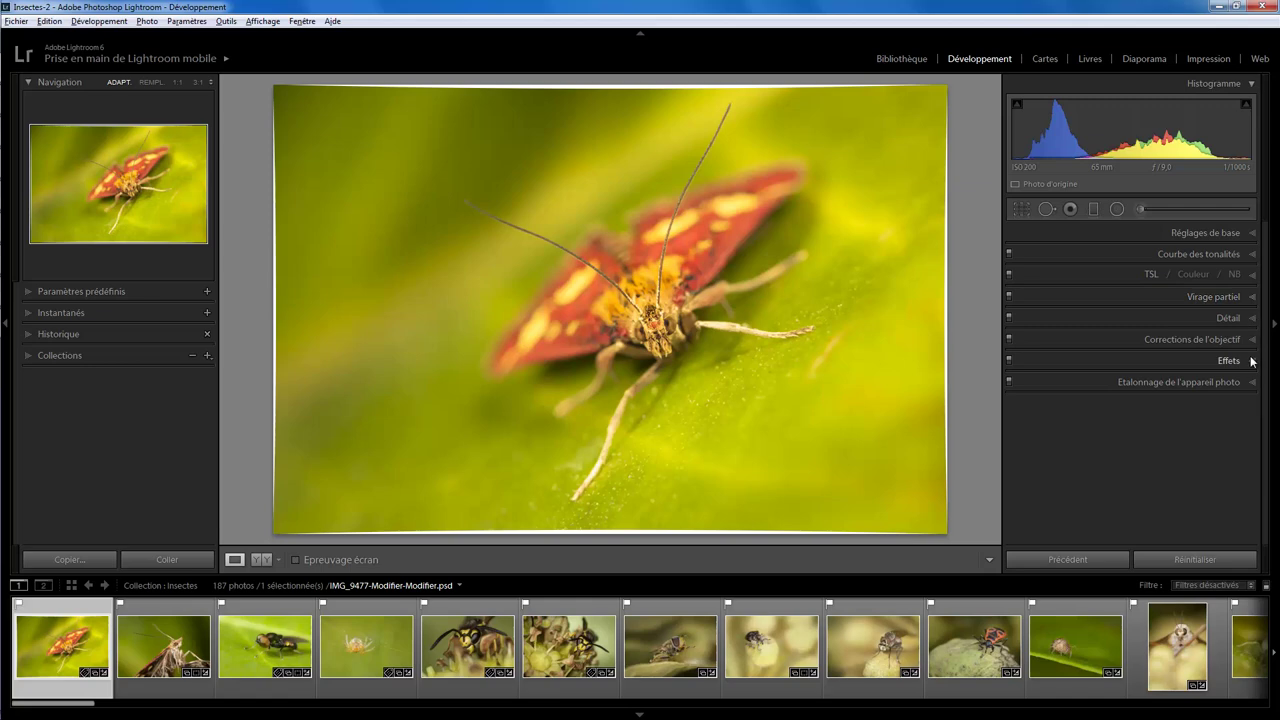
# Darken the moth photo's edges with a post-crop vignette of -87.
pyautogui.click(1250, 360)
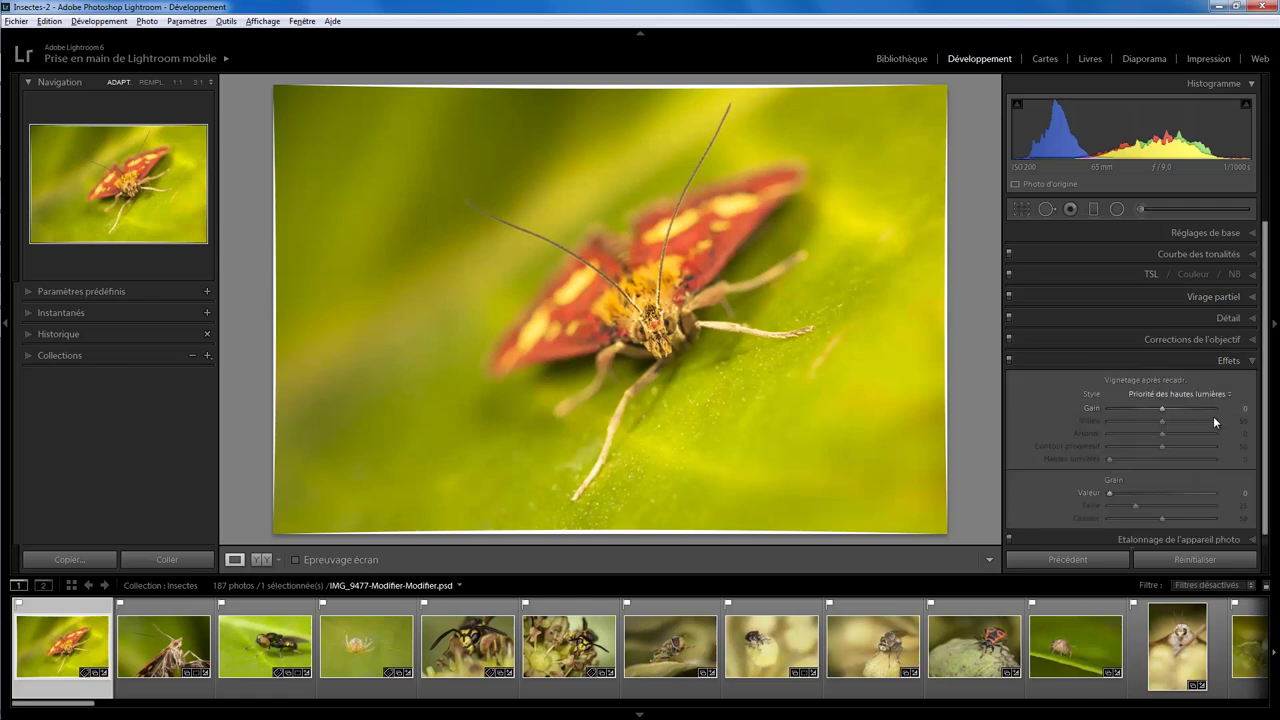
pyautogui.moveTo(1162, 410); pyautogui.dragTo(1114, 408)
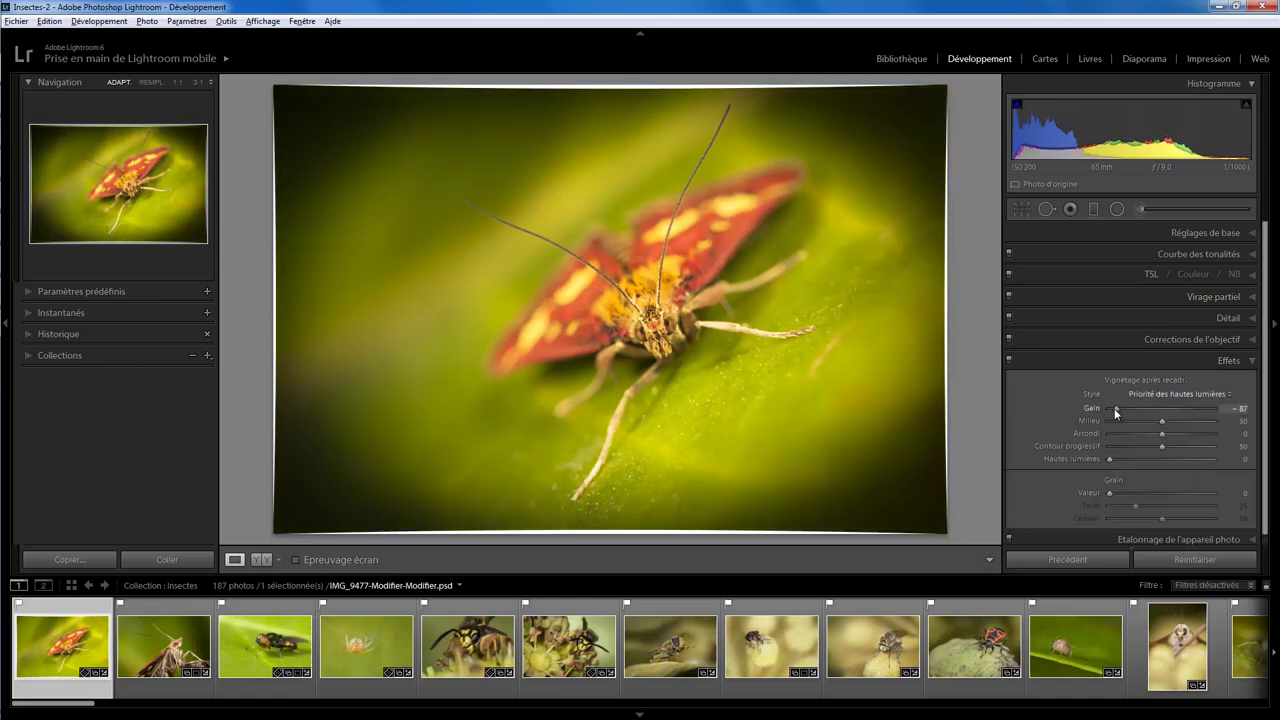
pyautogui.scroll(-1, 1265, 395)
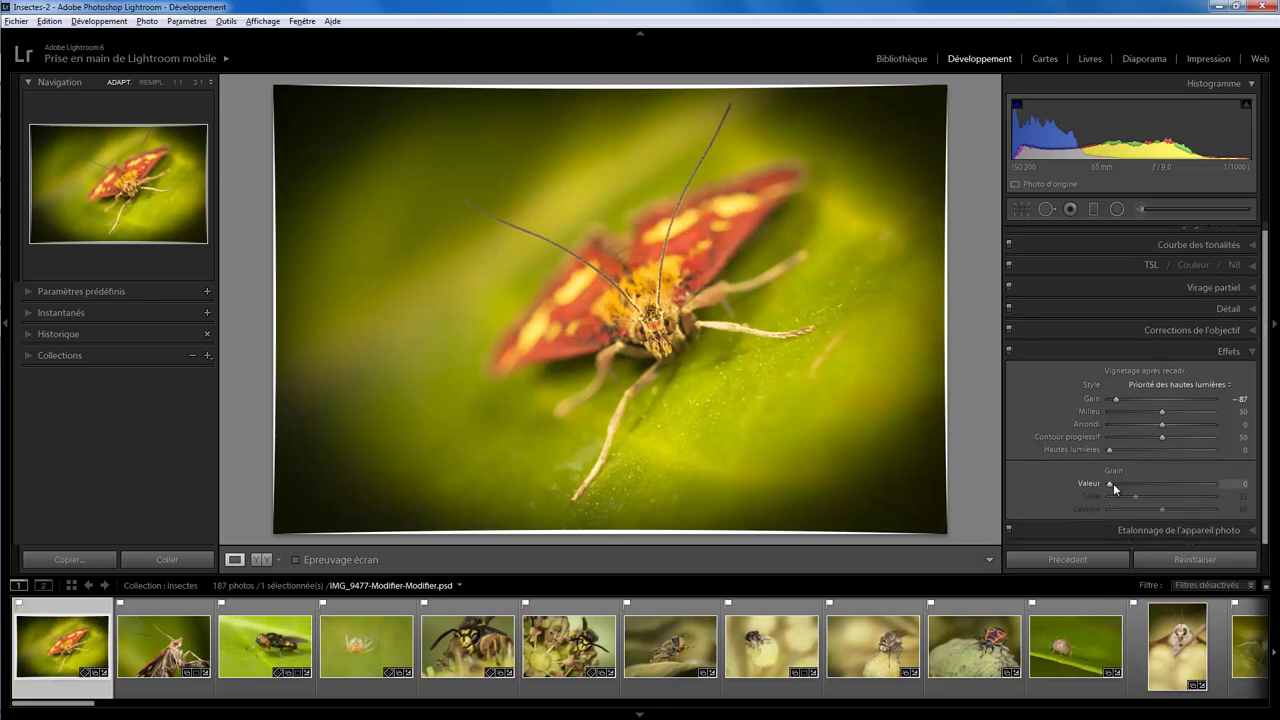
# Reset the grain amount to zero, then briefly check camera calibration.
pyautogui.moveTo(1113, 483); pyautogui.dragTo(1202, 483)
pyautogui.doubleClick(1087, 484)
pyautogui.click(1255, 356)
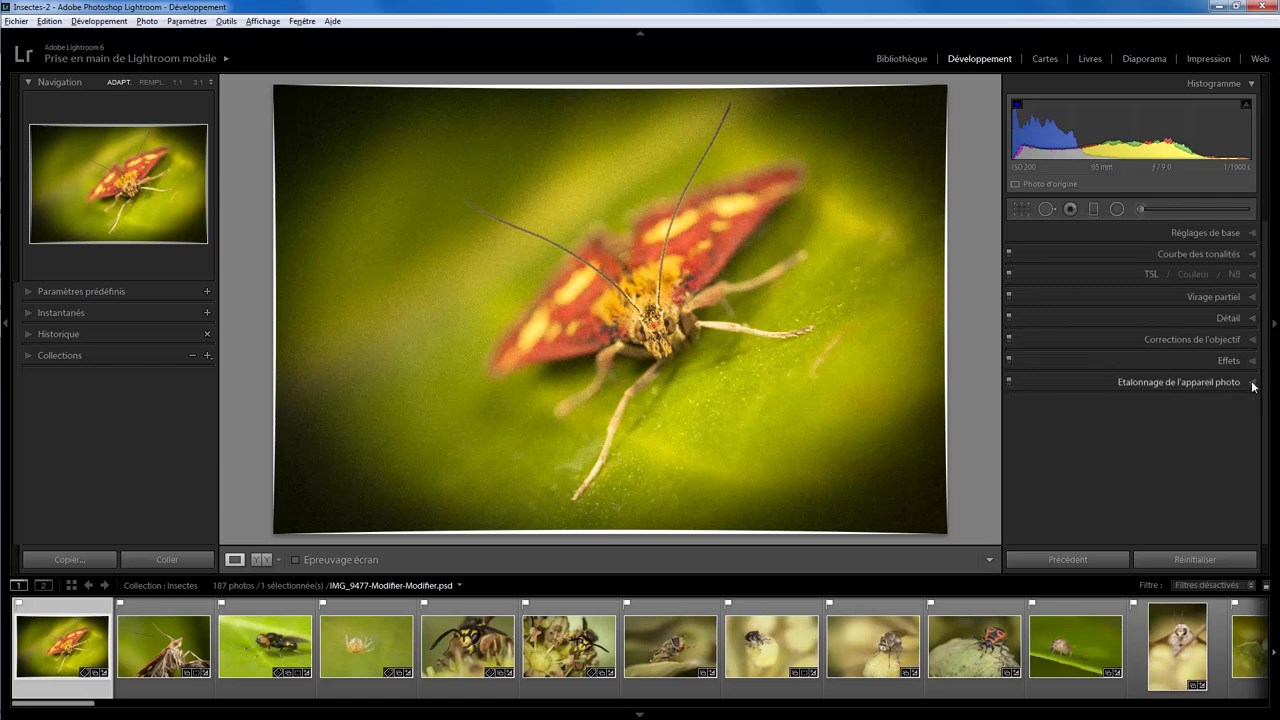
pyautogui.click(1253, 384)
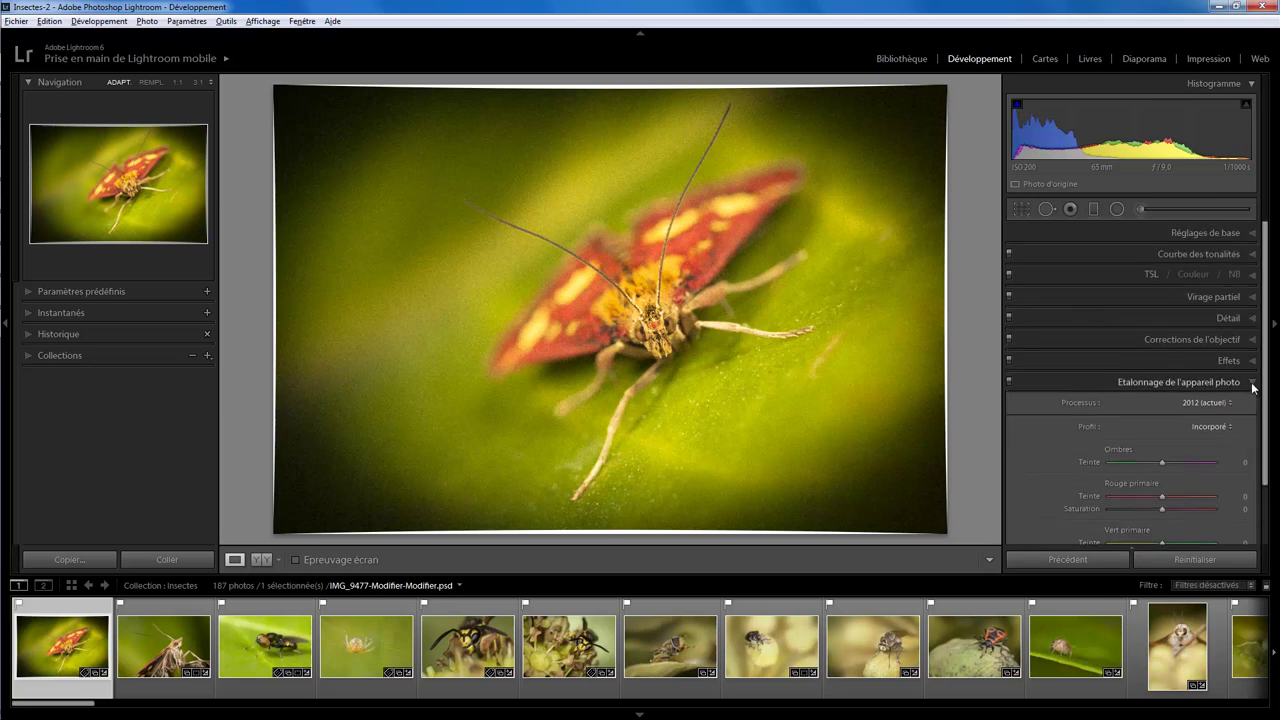
pyautogui.click(1253, 384)
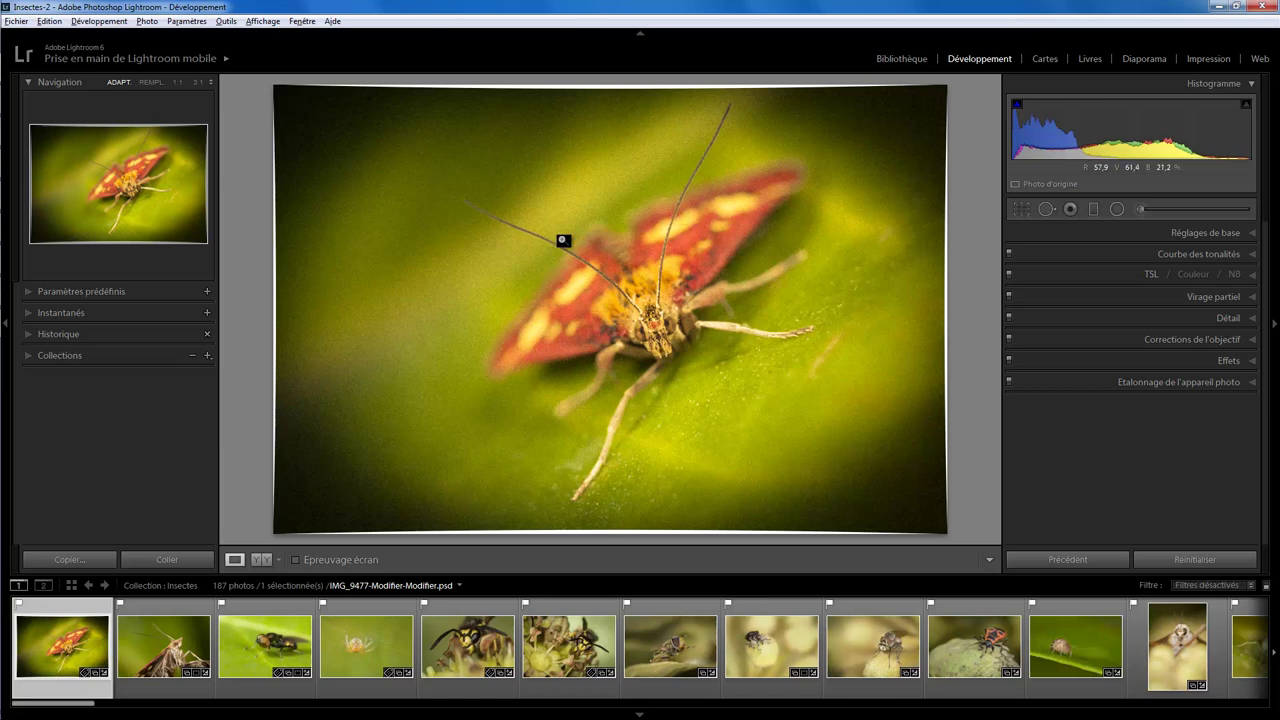
# In the Map module, zoom to the two-photo marker at Hohrod and select its photos.
pyautogui.click(1043, 60)
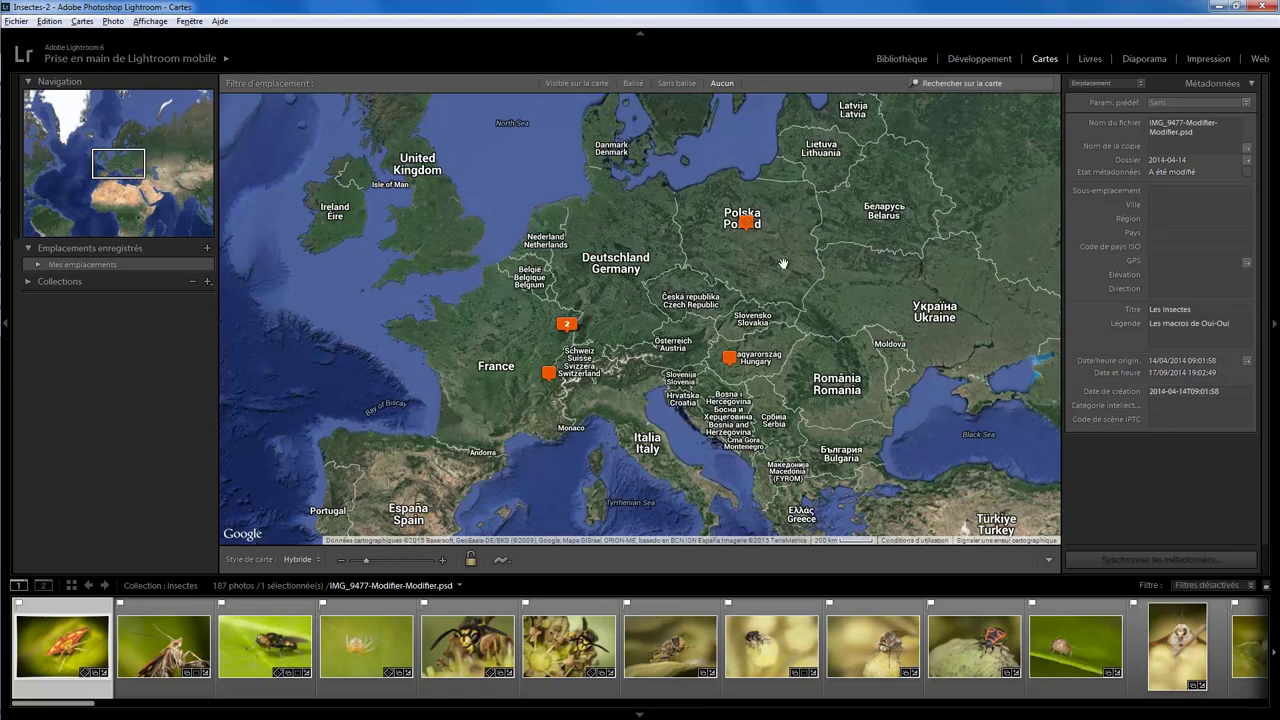
pyautogui.click(565, 326)
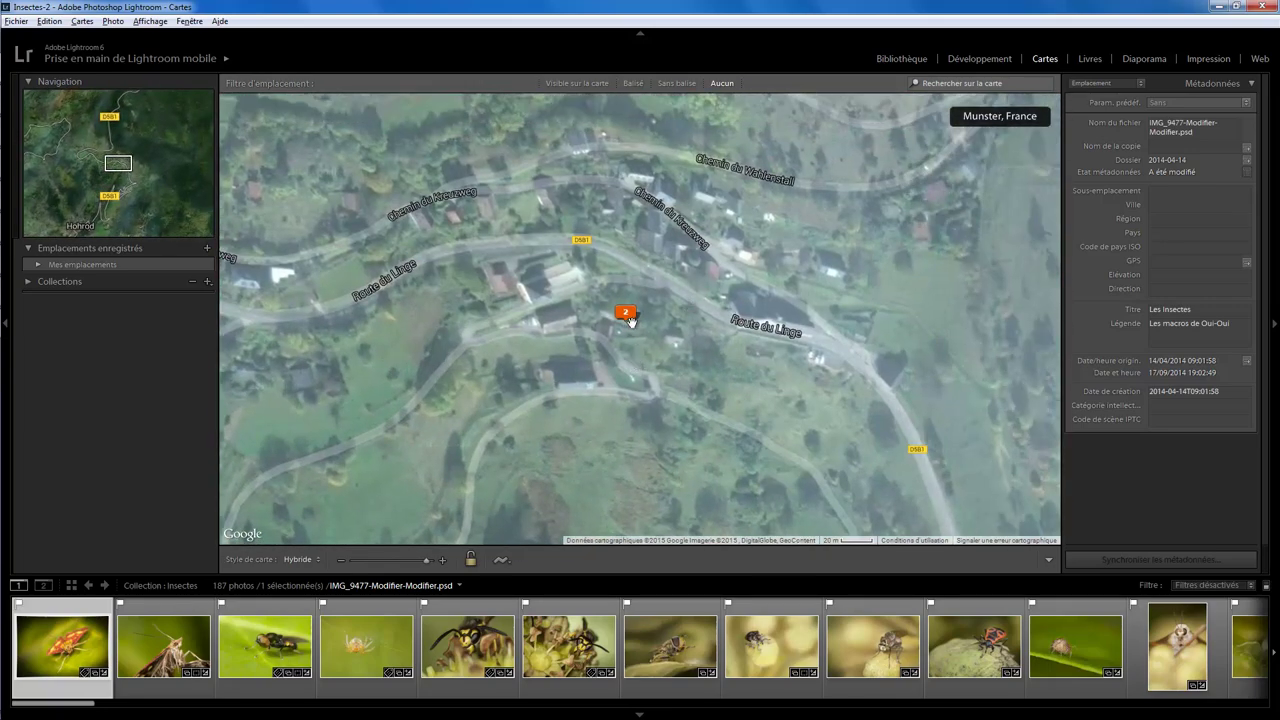
pyautogui.click(625, 315)
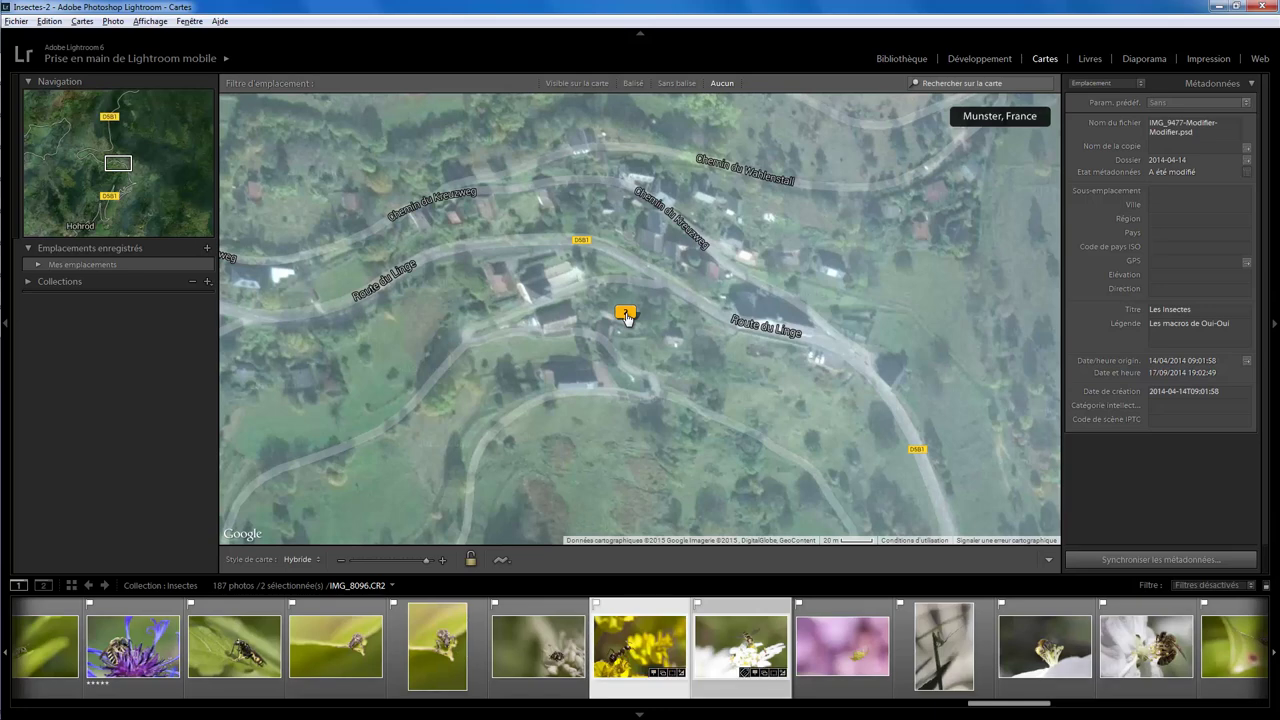
# Select the white-flower photo, browse the photos pinned at the map marker, and close the preview.
pyautogui.click(733, 609)
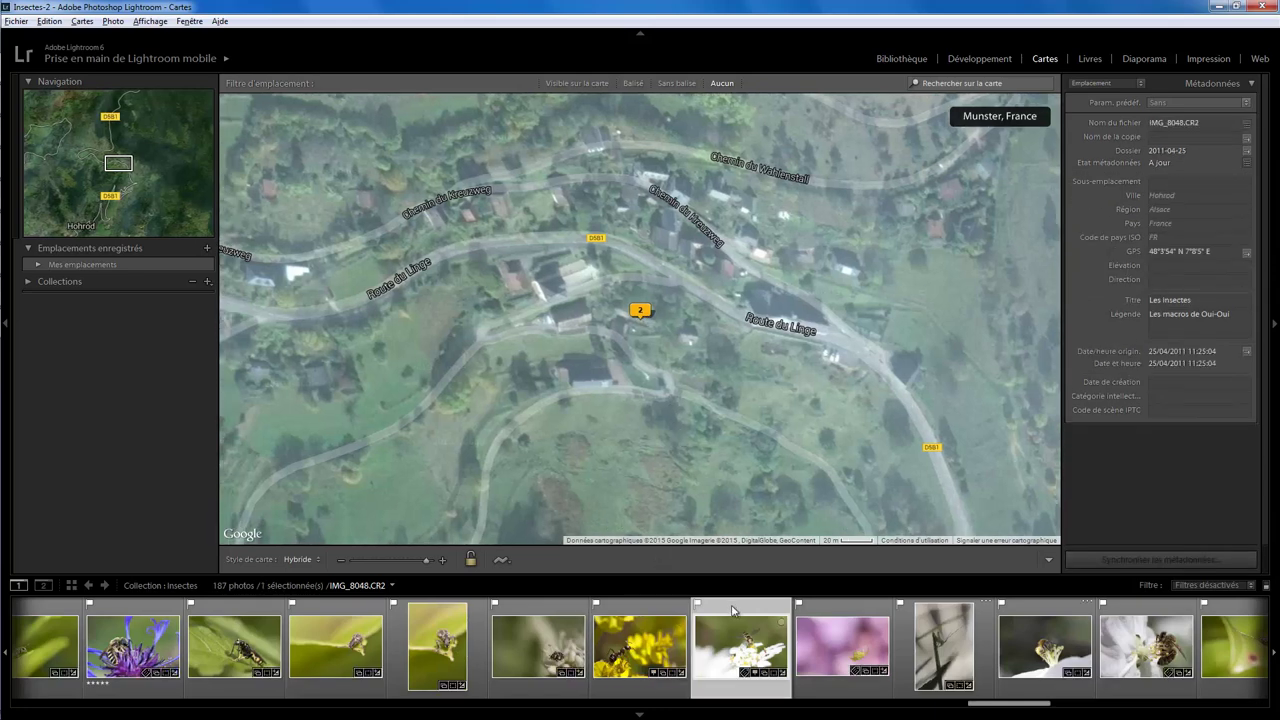
pyautogui.click(640, 313)
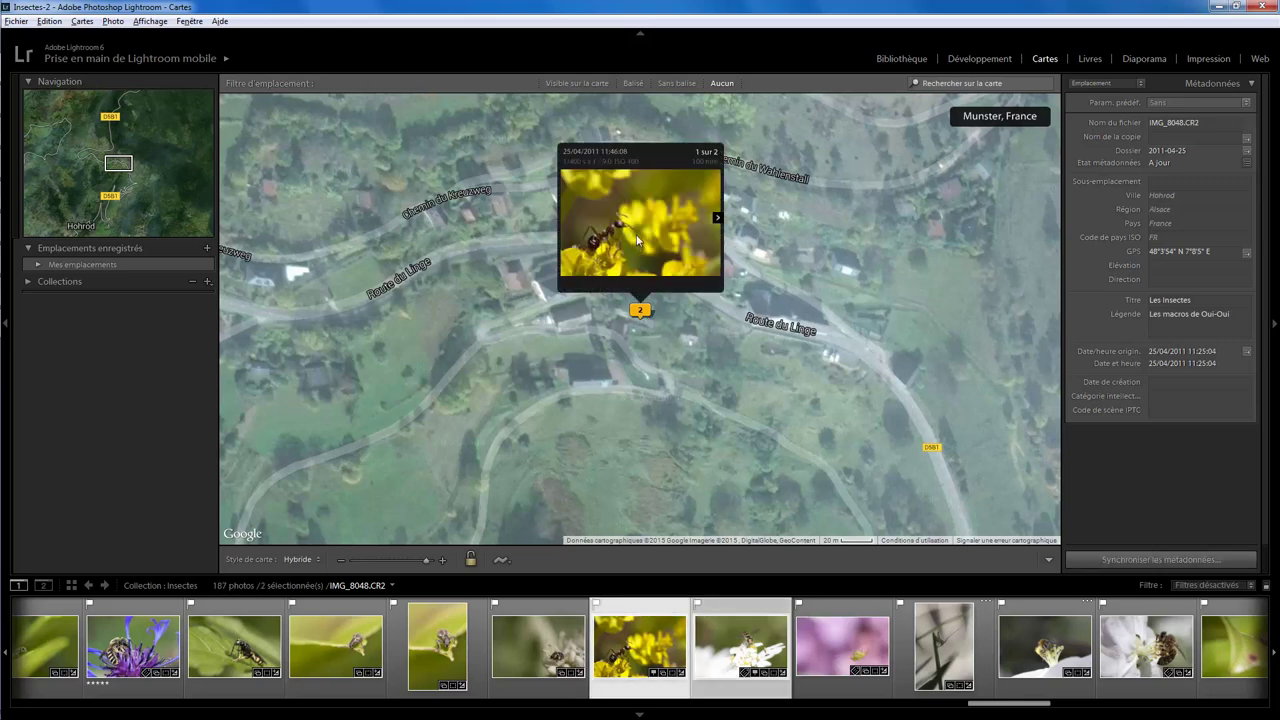
pyautogui.click(716, 219)
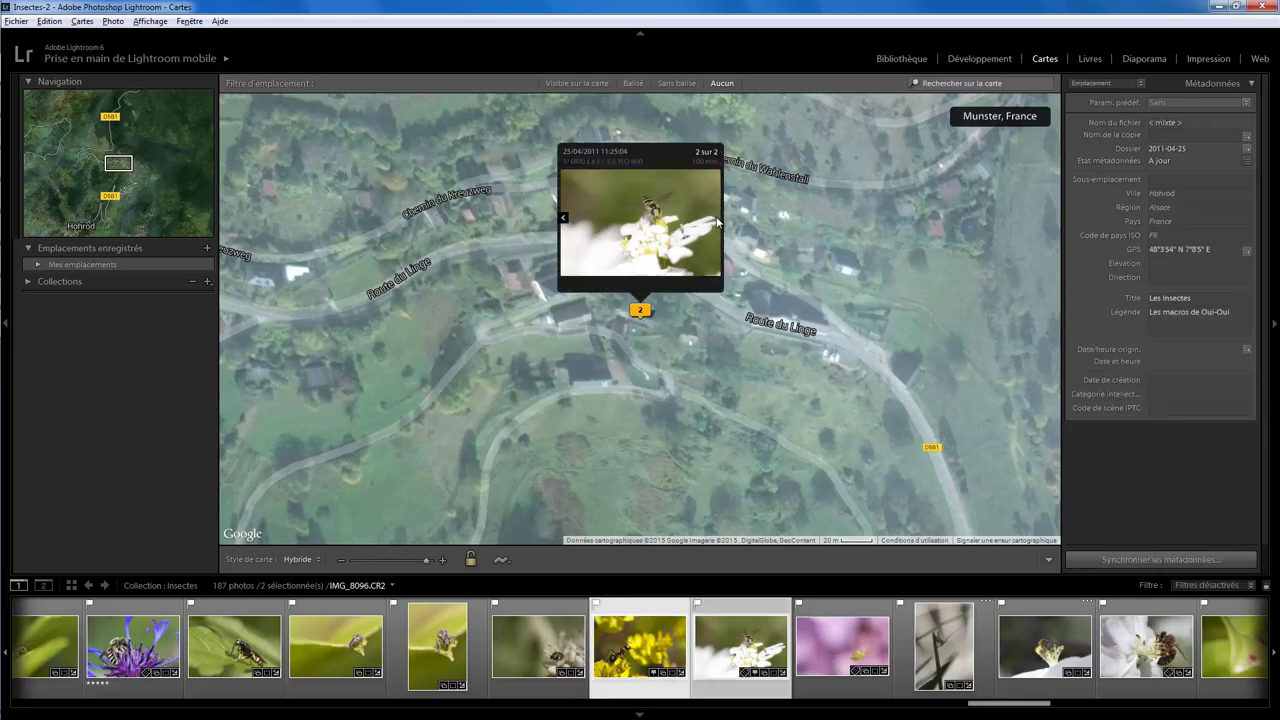
pyautogui.click(566, 224)
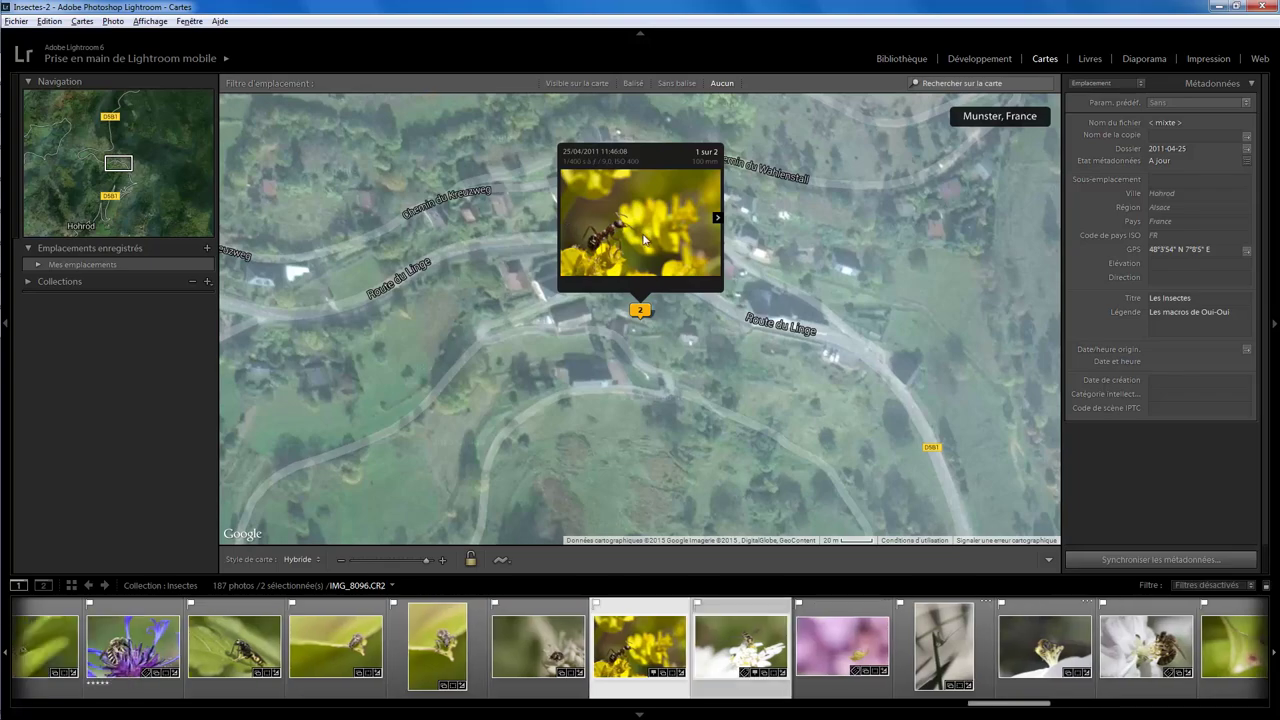
pyautogui.click(707, 388)
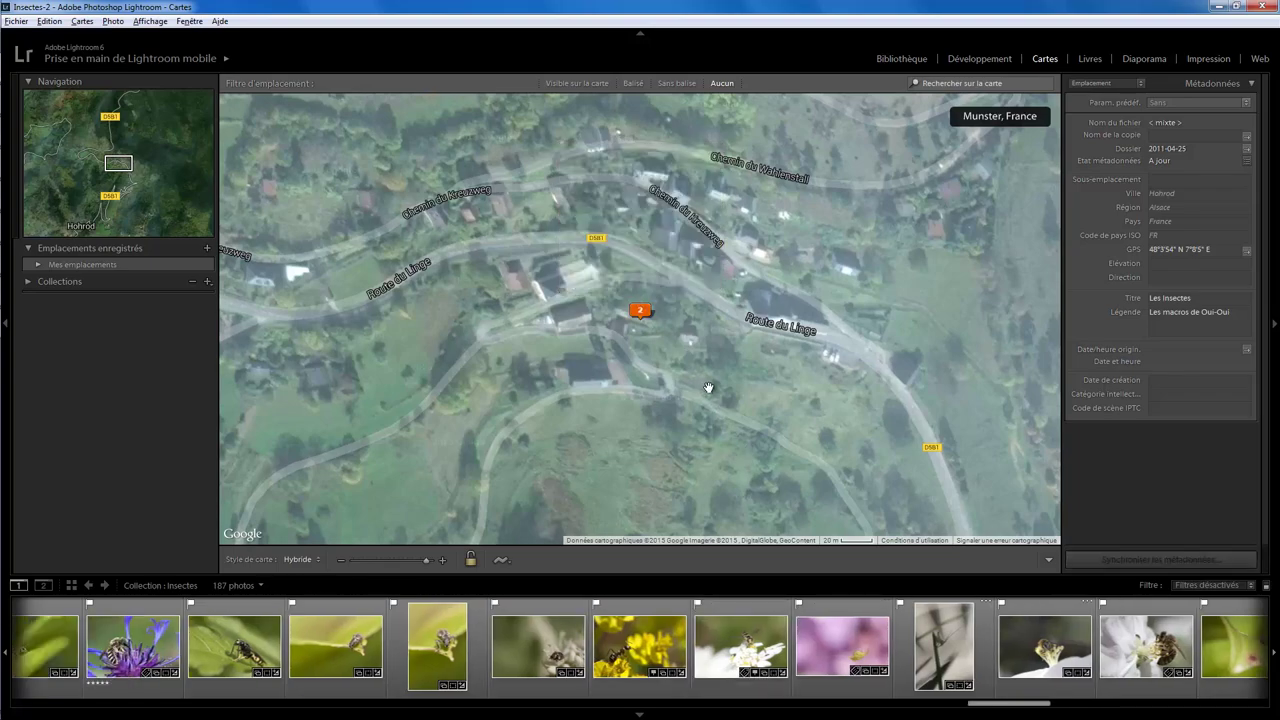
# Zoom the map out and recentre it near Alsace.
pyautogui.scroll(-3, 707, 388)
pyautogui.scroll(-2, 707, 388)
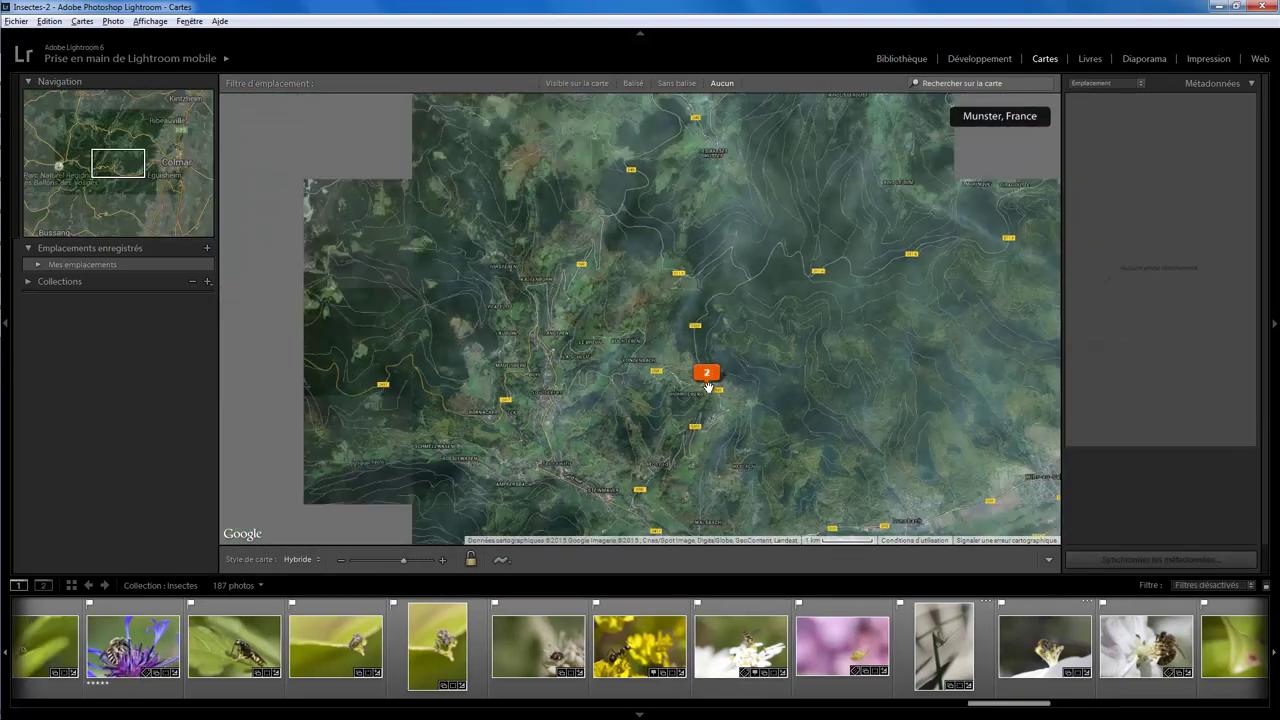
pyautogui.scroll(-2, 707, 388)
pyautogui.scroll(-2, 707, 388)
pyautogui.scroll(-1, 707, 386)
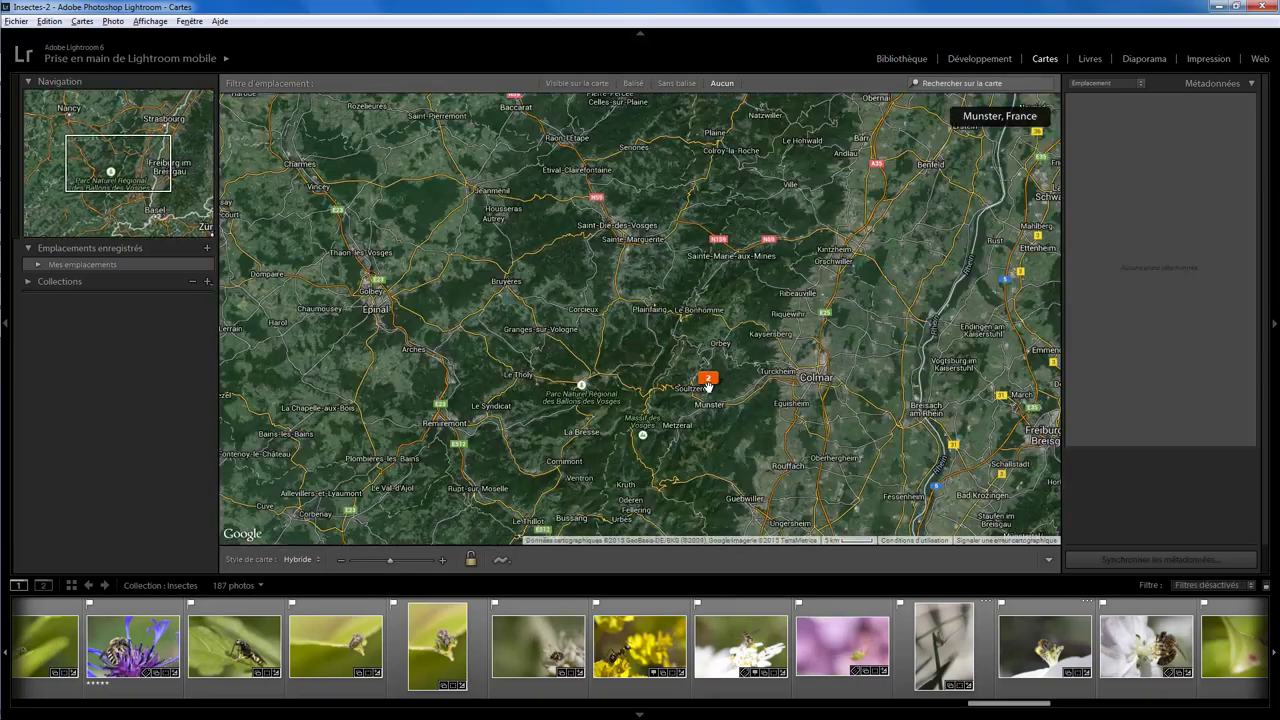
pyautogui.scroll(-1, 707, 386)
pyautogui.scroll(-1, 768, 390)
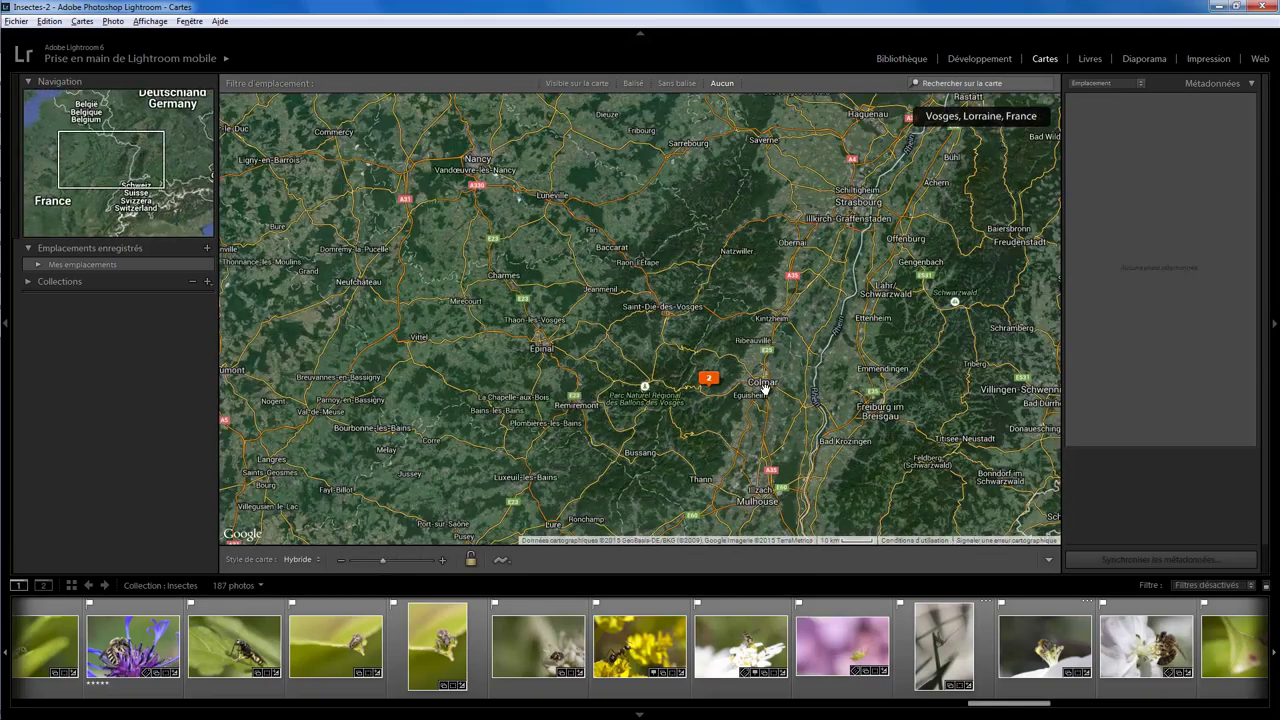
pyautogui.moveTo(765, 388); pyautogui.dragTo(649, 317)
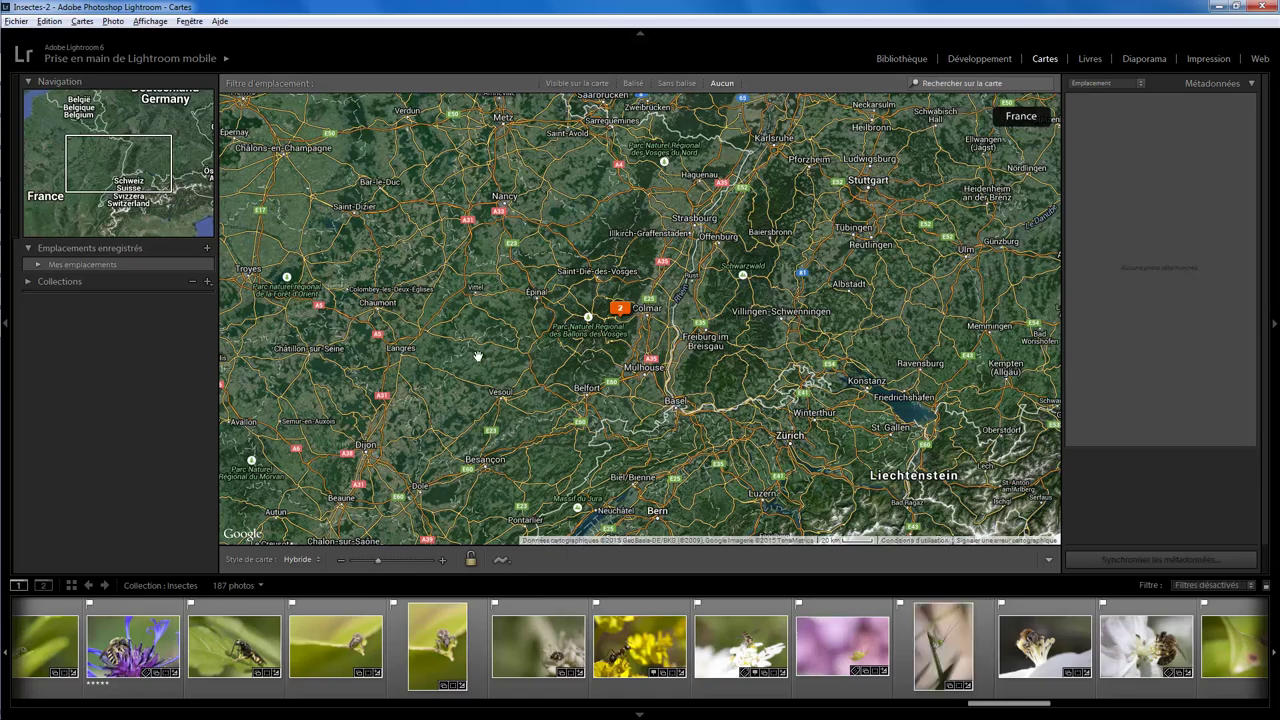
# Zoom out to Europe, place the insect-on-leaf photo on Ukraine, and open the Insectes collection.
pyautogui.scroll(-1, 489, 355)
pyautogui.scroll(-1, 489, 355)
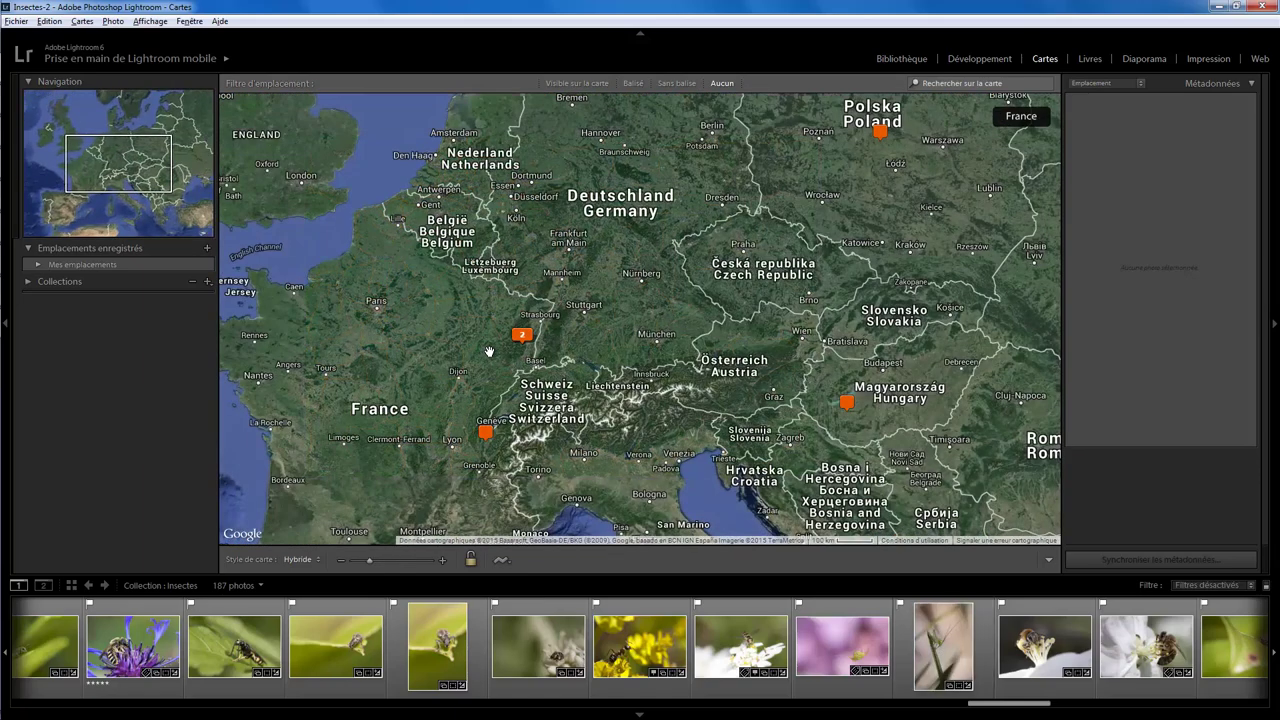
pyautogui.scroll(-1, 425, 363)
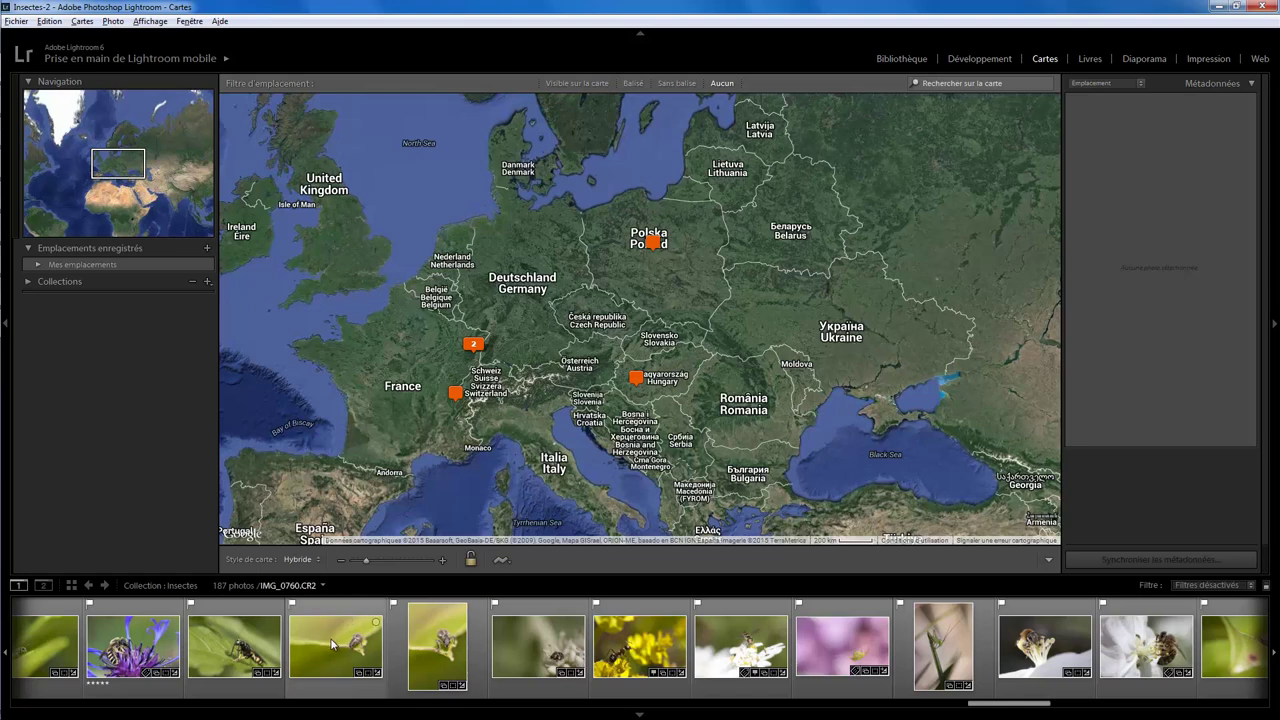
pyautogui.moveTo(335, 643)
pyautogui.mouseDown()
pyautogui.moveTo(961, 216)
pyautogui.moveTo(845, 300)
pyautogui.mouseUp()
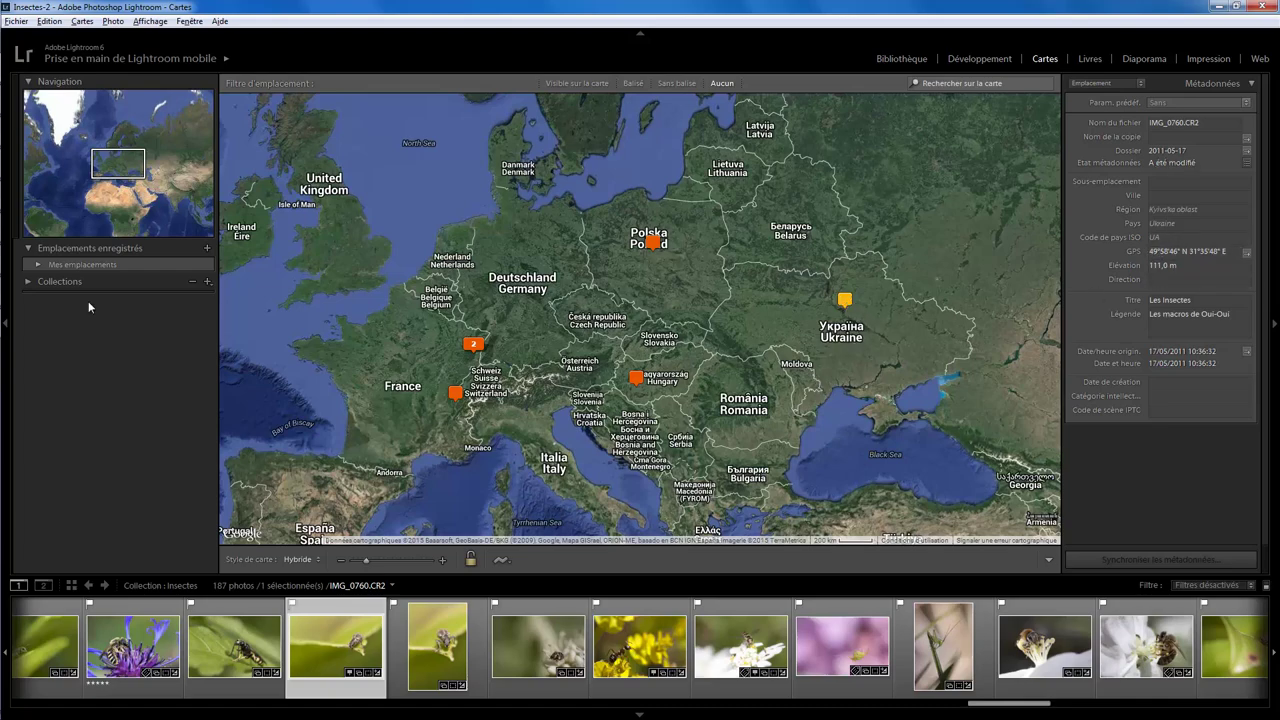
pyautogui.click(29, 282)
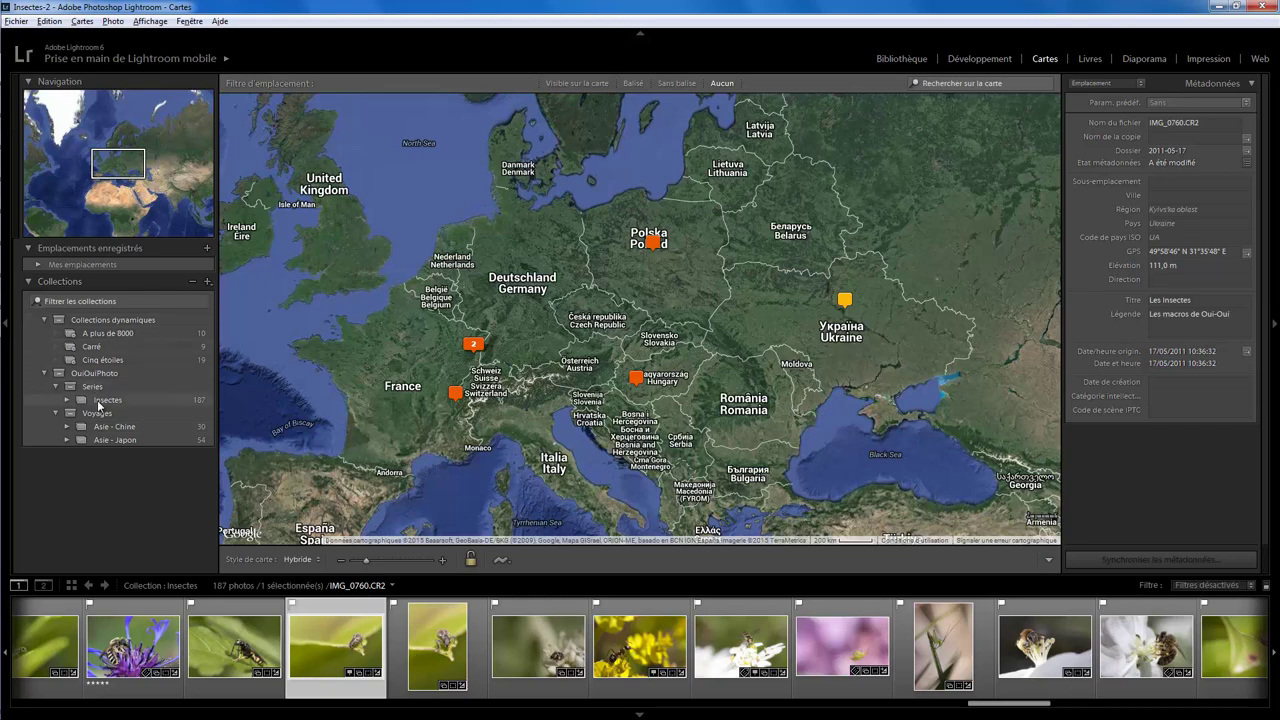
pyautogui.click(99, 401)
# Make a Grand paysage book of the Insectes photos, keeping Premium glacé paper.
pyautogui.click(1089, 59)
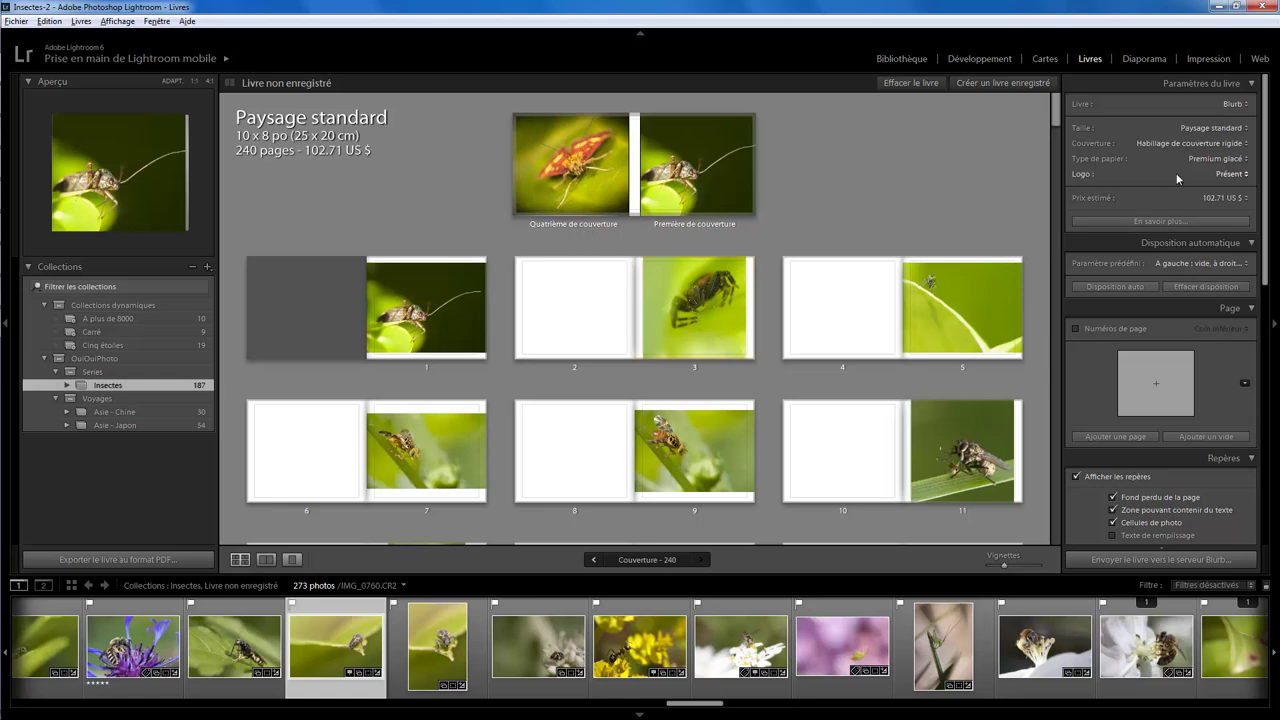
pyautogui.click(1207, 128)
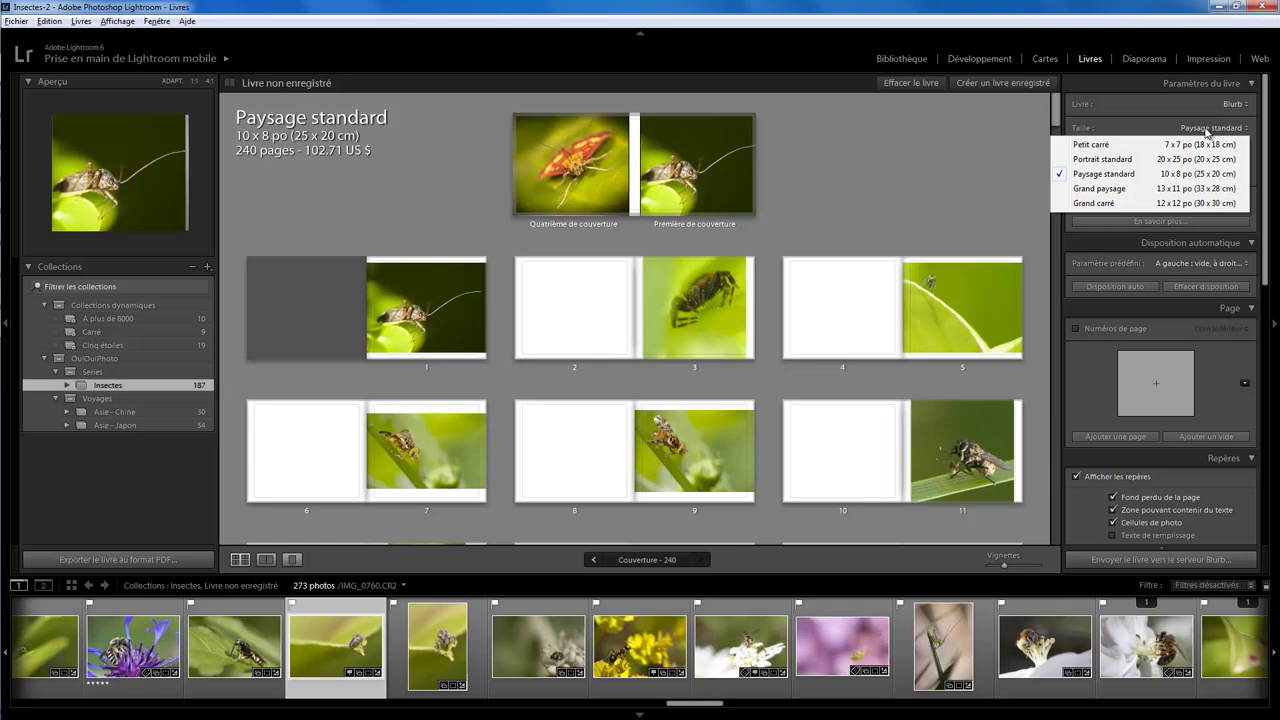
pyautogui.click(1106, 189)
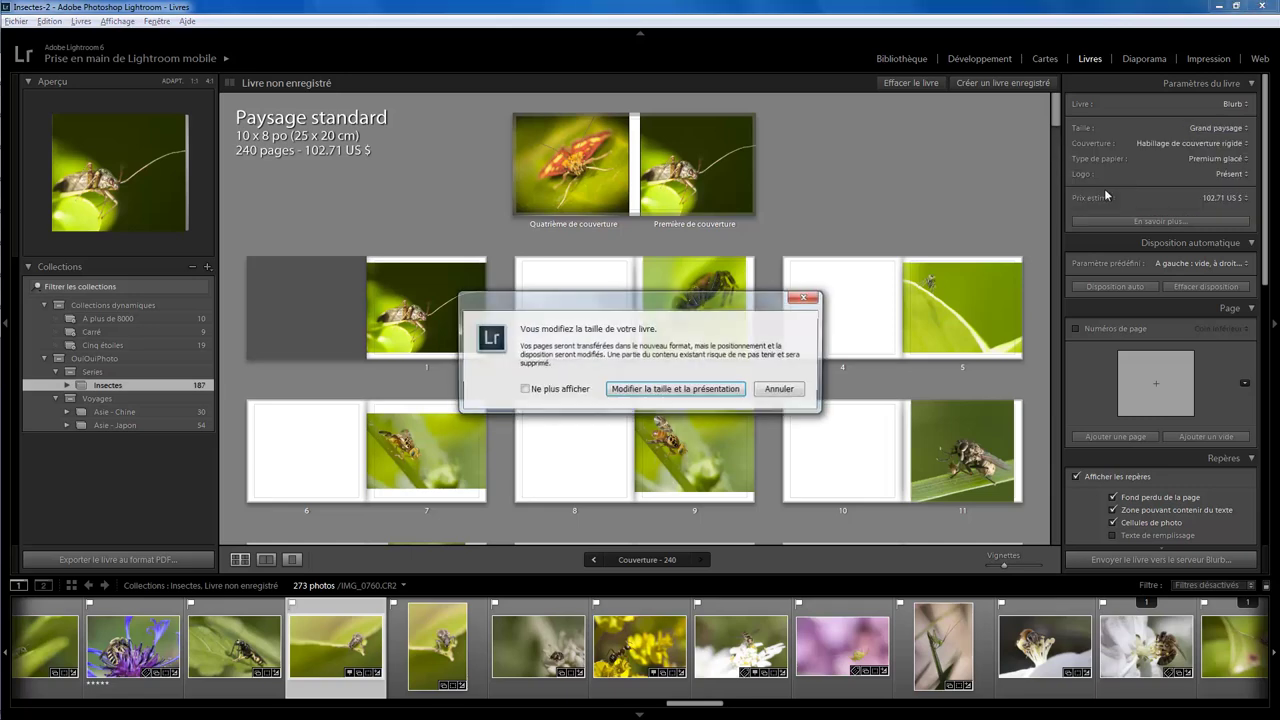
pyautogui.click(694, 392)
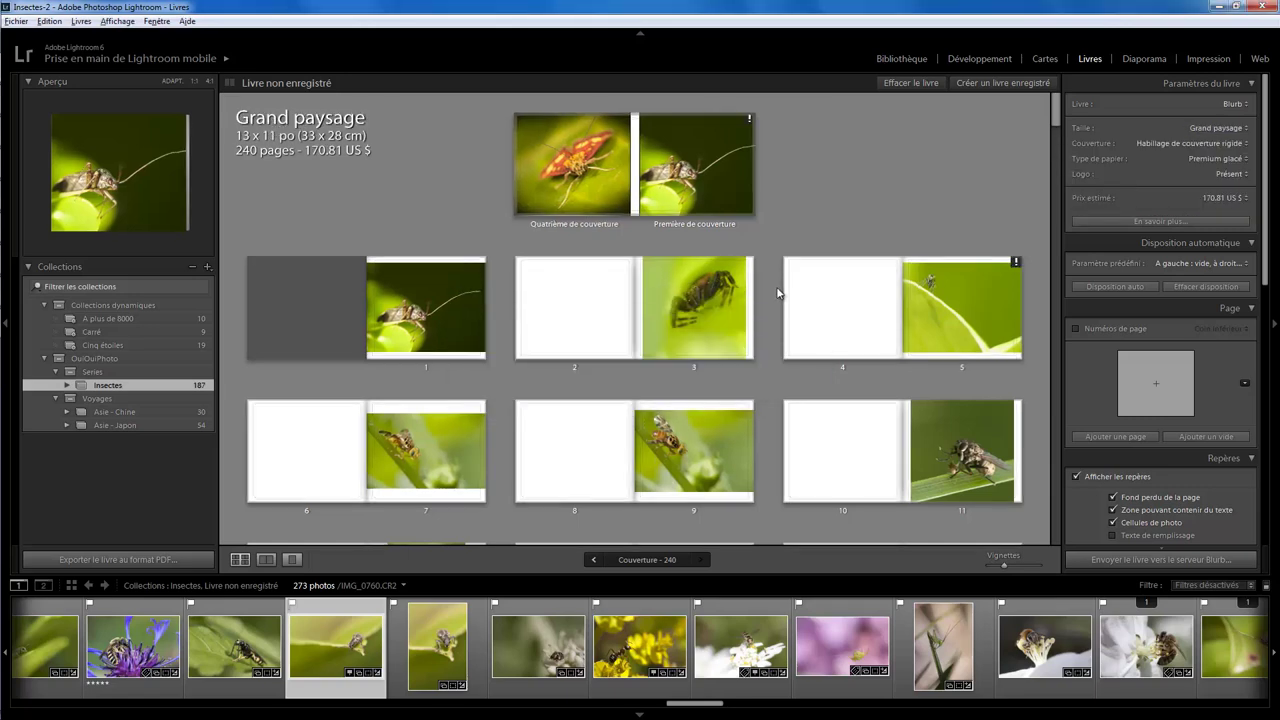
pyautogui.click(1216, 160)
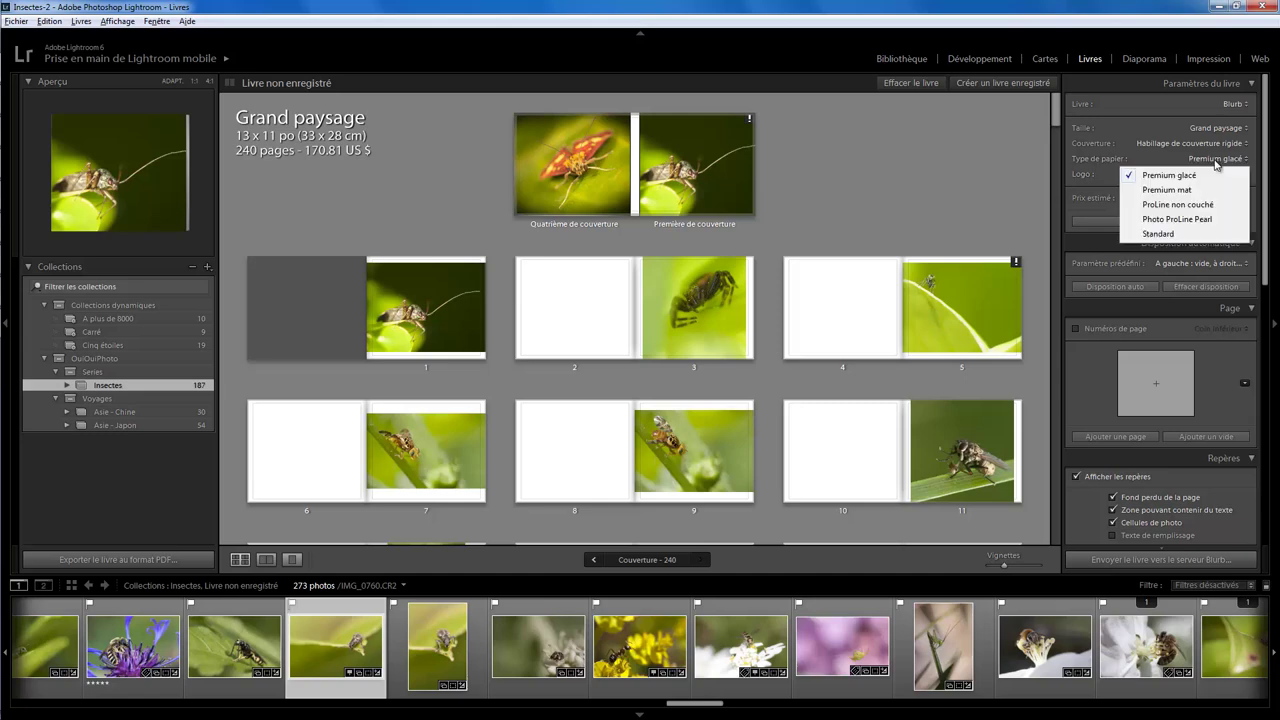
pyautogui.click(1216, 162)
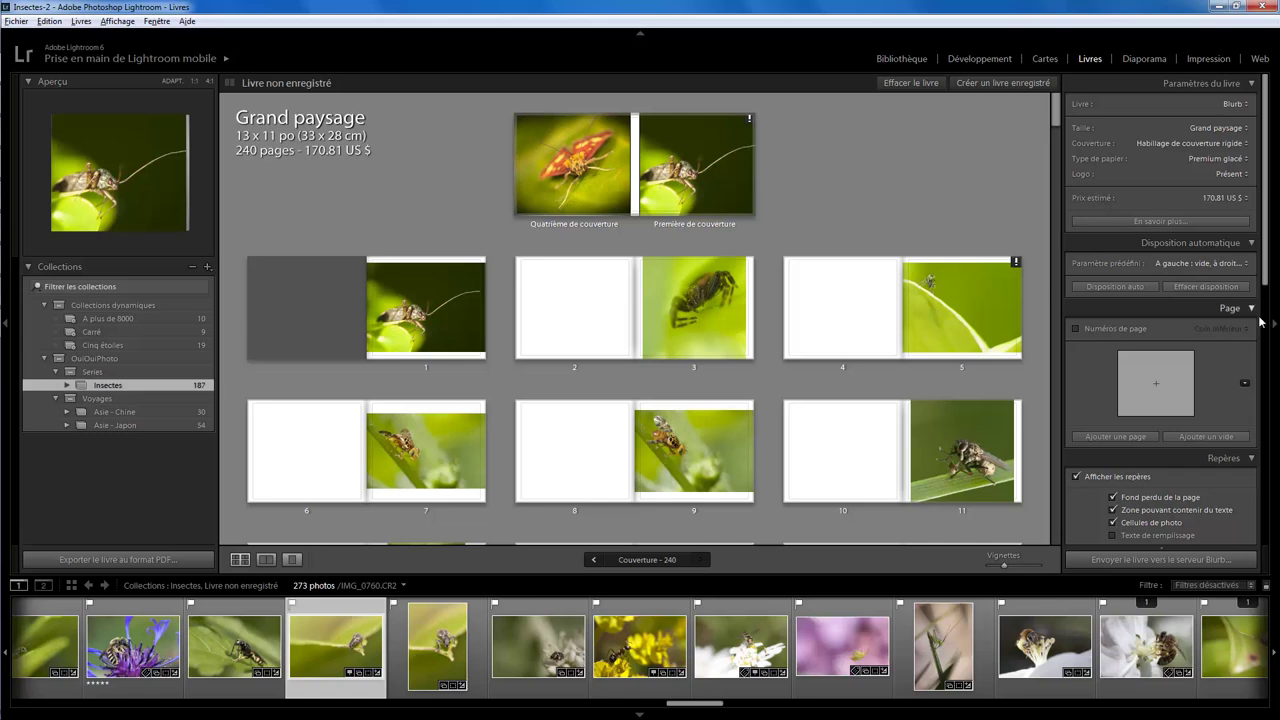
# Select the photo on page 5 and try zooming it, leaving it at 0%.
pyautogui.moveTo(1264, 268); pyautogui.dragTo(1266, 548)
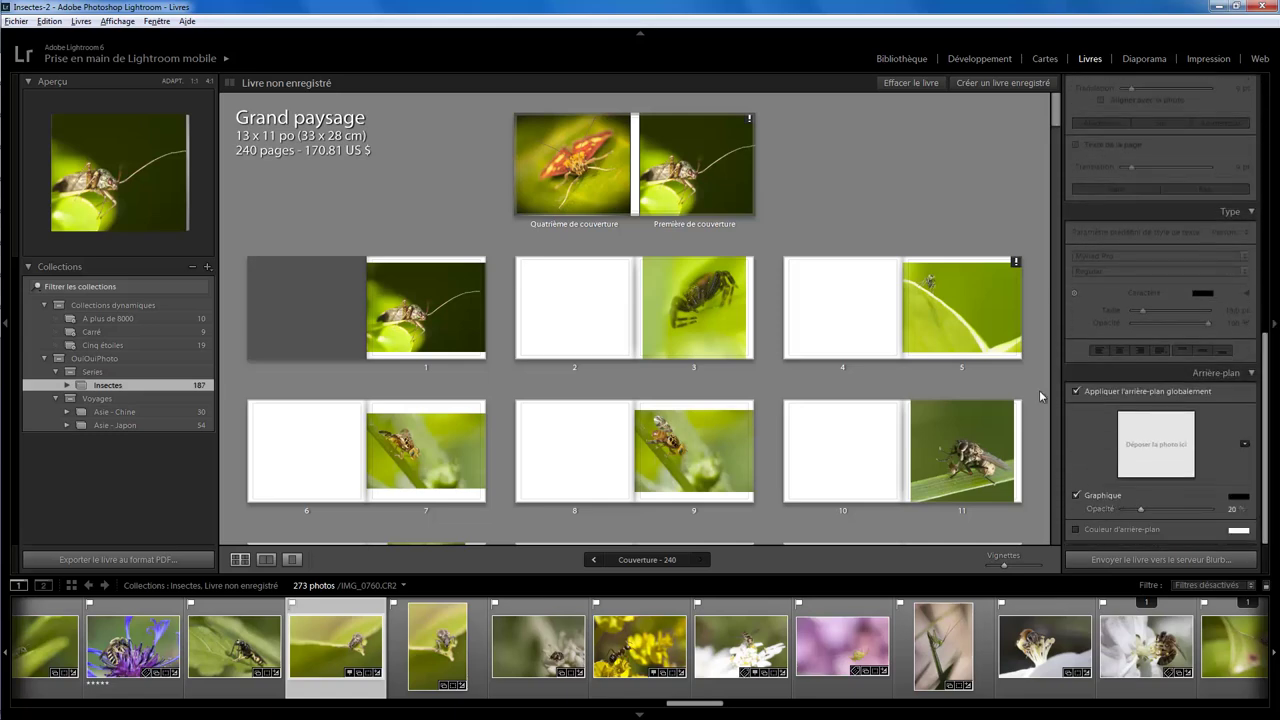
pyautogui.click(939, 320)
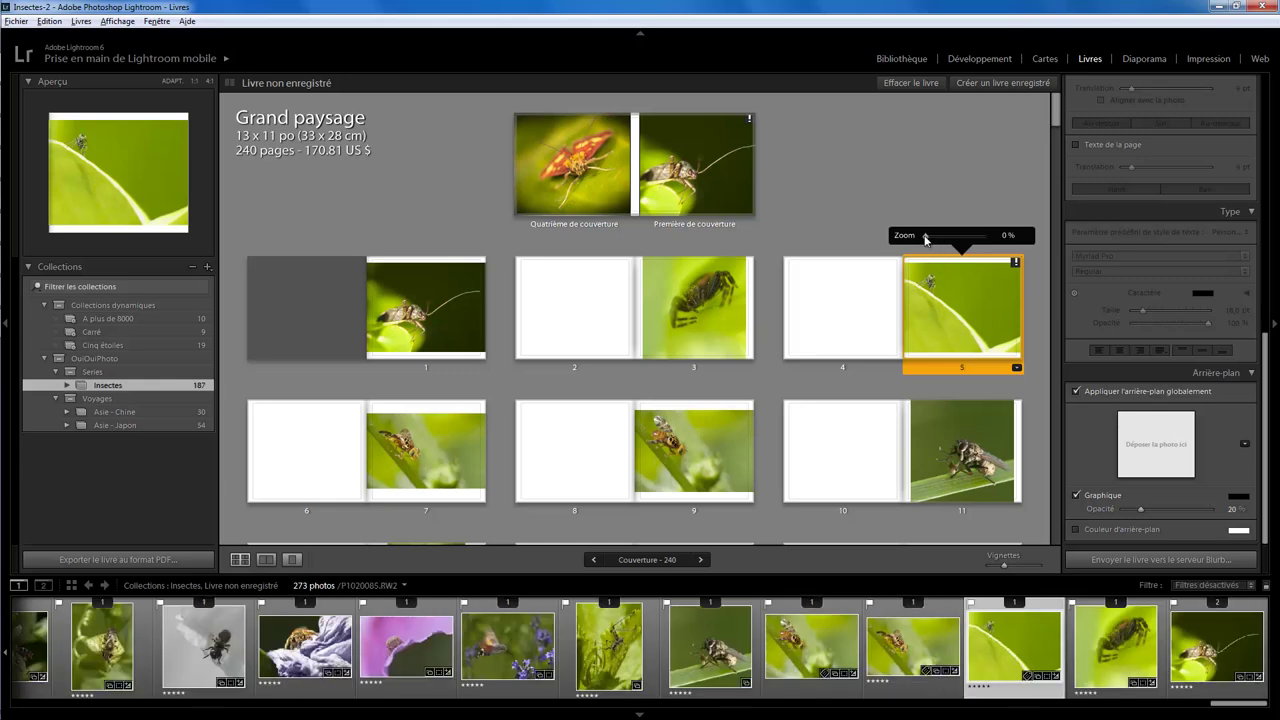
pyautogui.moveTo(925, 238)
pyautogui.mouseDown()
pyautogui.moveTo(960, 240)
pyautogui.moveTo(922, 238)
pyautogui.mouseUp()
pyautogui.moveTo(1268, 430); pyautogui.dragTo(1268, 172)
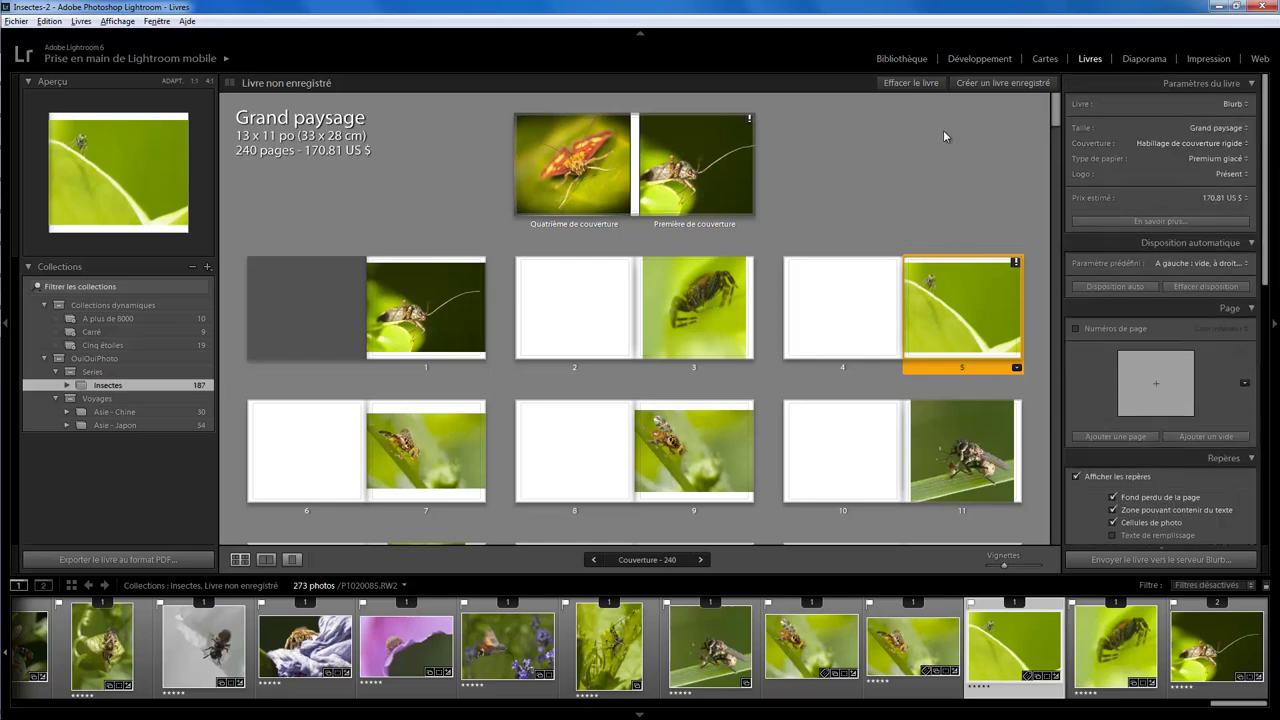
pyautogui.click(1145, 58)
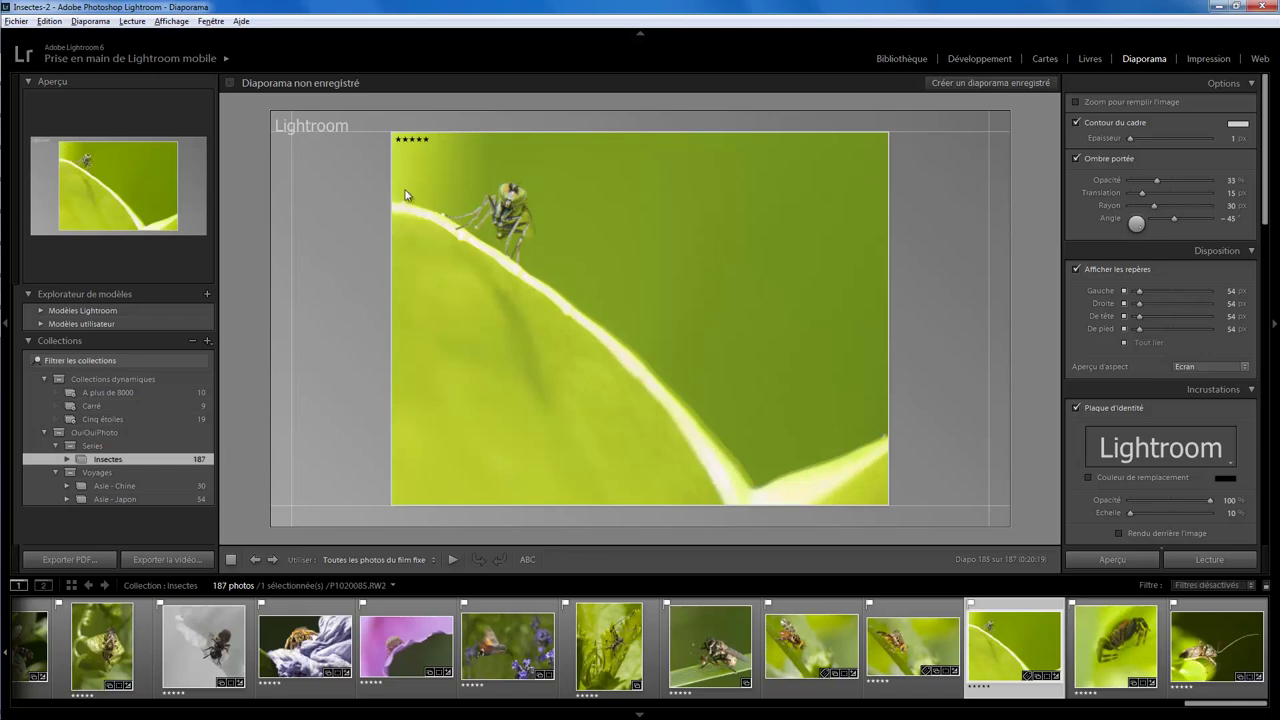
# Toggle the slideshow's Afficher les repères and Plaque d'identité off and back on.
pyautogui.click(1090, 266)
pyautogui.click(1091, 267)
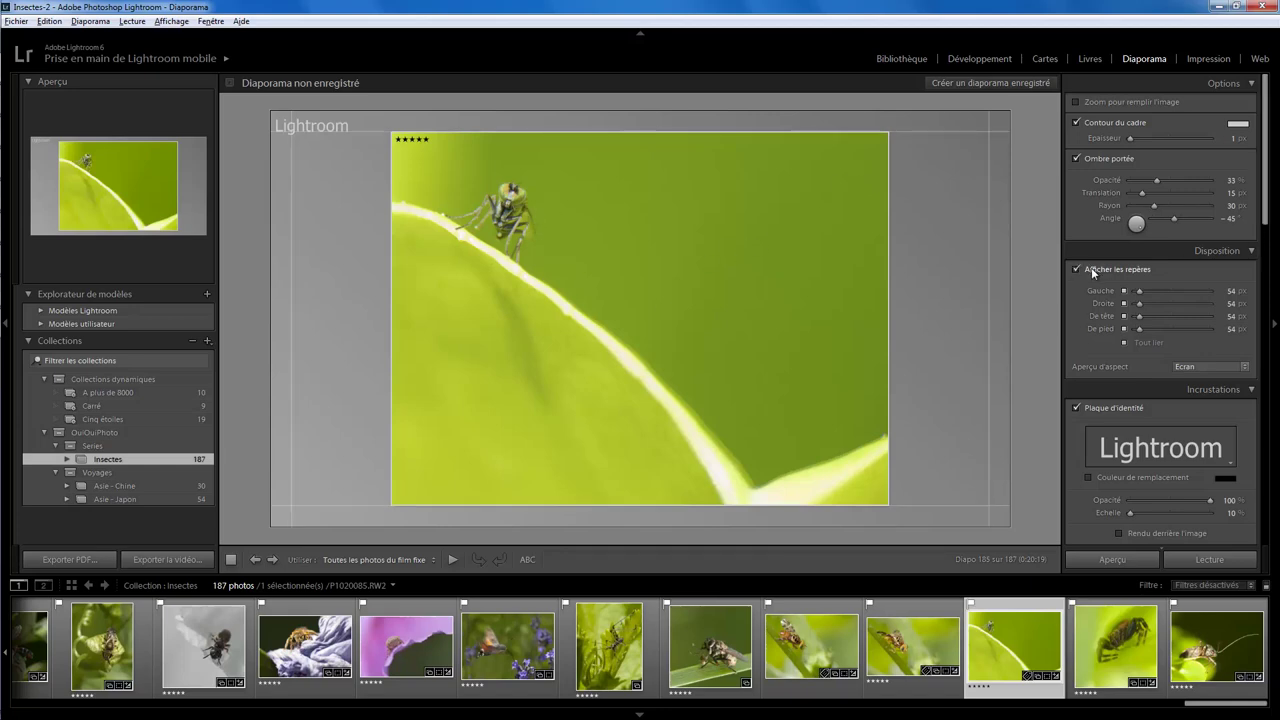
pyautogui.click(1107, 410)
pyautogui.click(1107, 410)
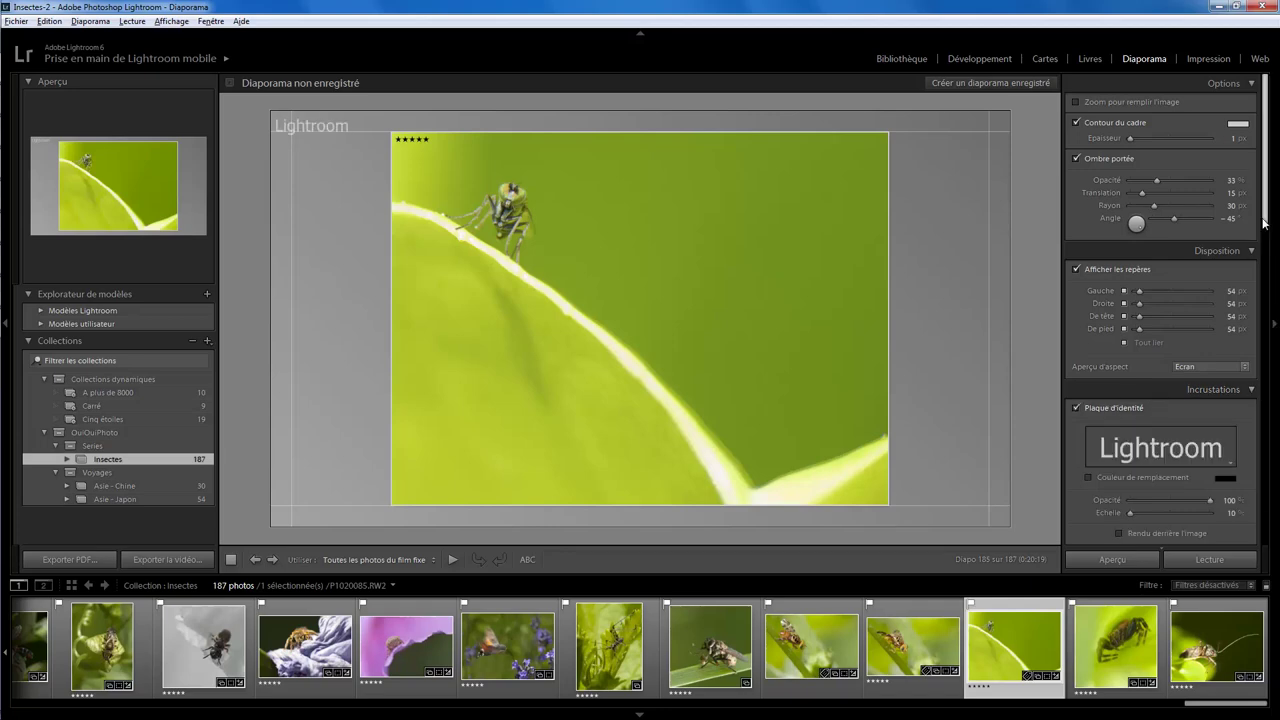
pyautogui.moveTo(1265, 232)
pyautogui.mouseDown()
pyautogui.moveTo(1266, 412)
pyautogui.moveTo(1266, 237)
pyautogui.mouseUp()
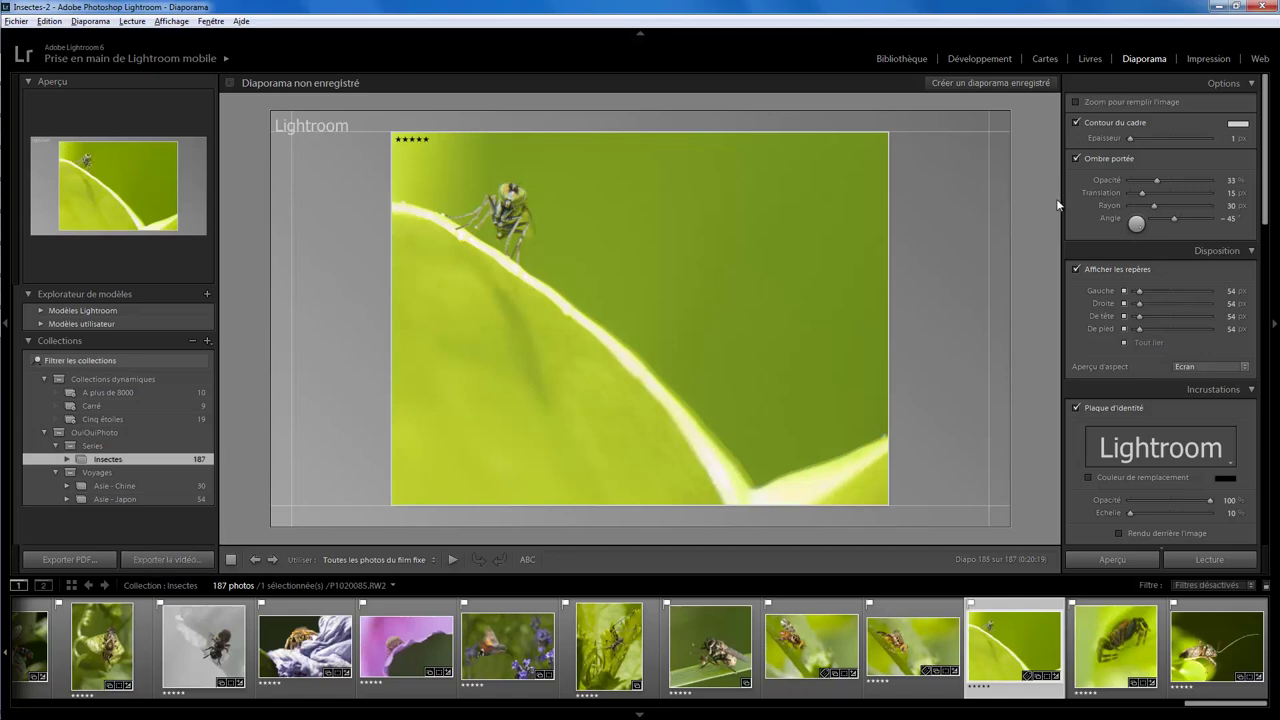
pyautogui.click(1206, 59)
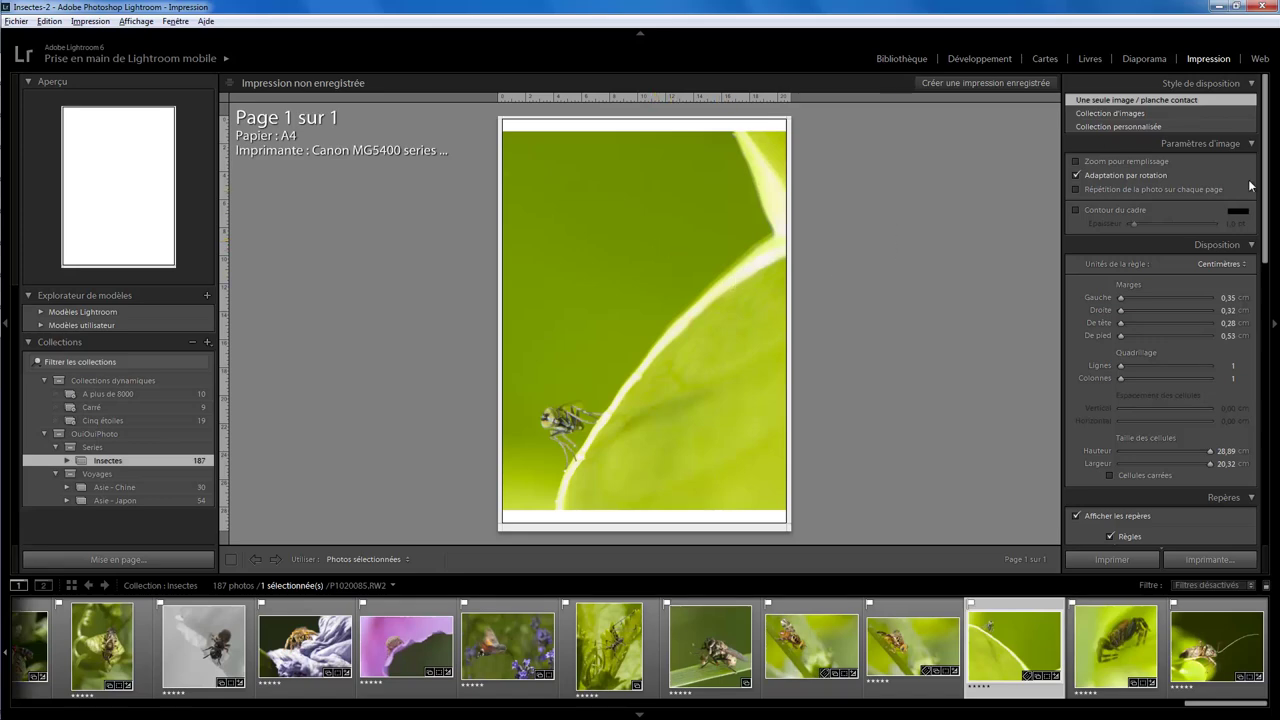
# Switch the print layout to Collection personnalisée and place three insect photos on the page.
pyautogui.click(1138, 113)
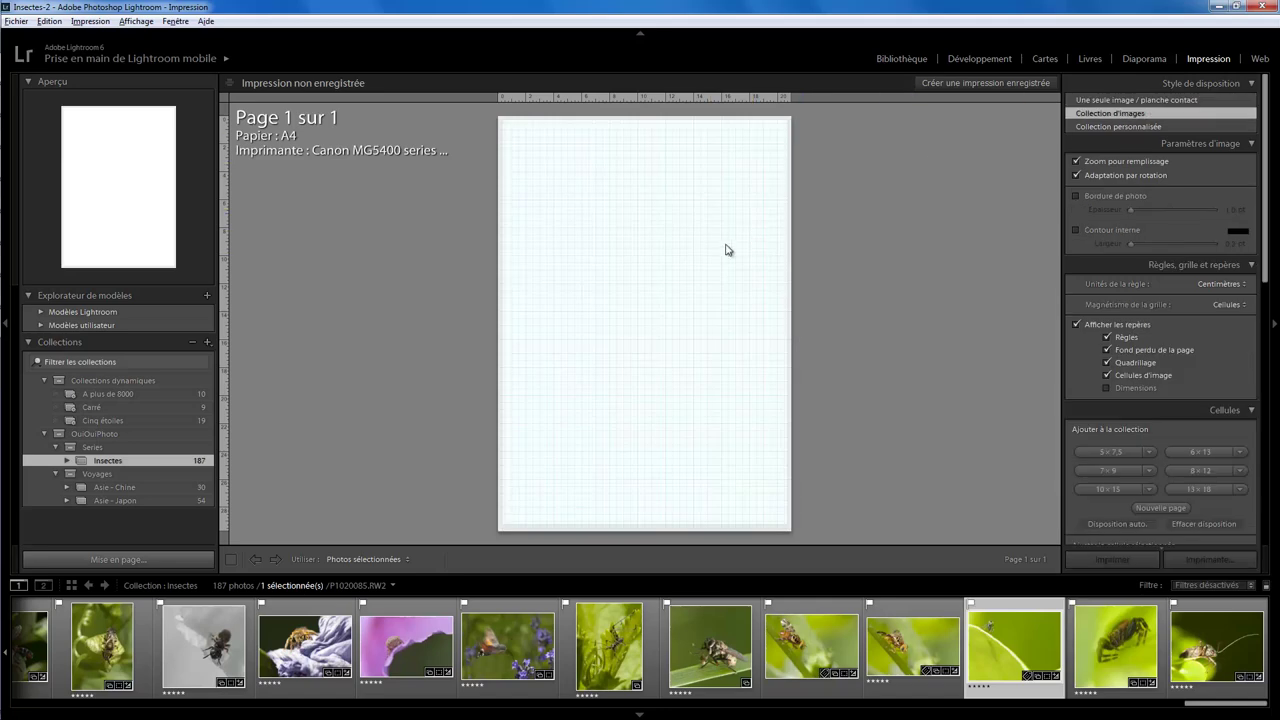
pyautogui.click(1098, 127)
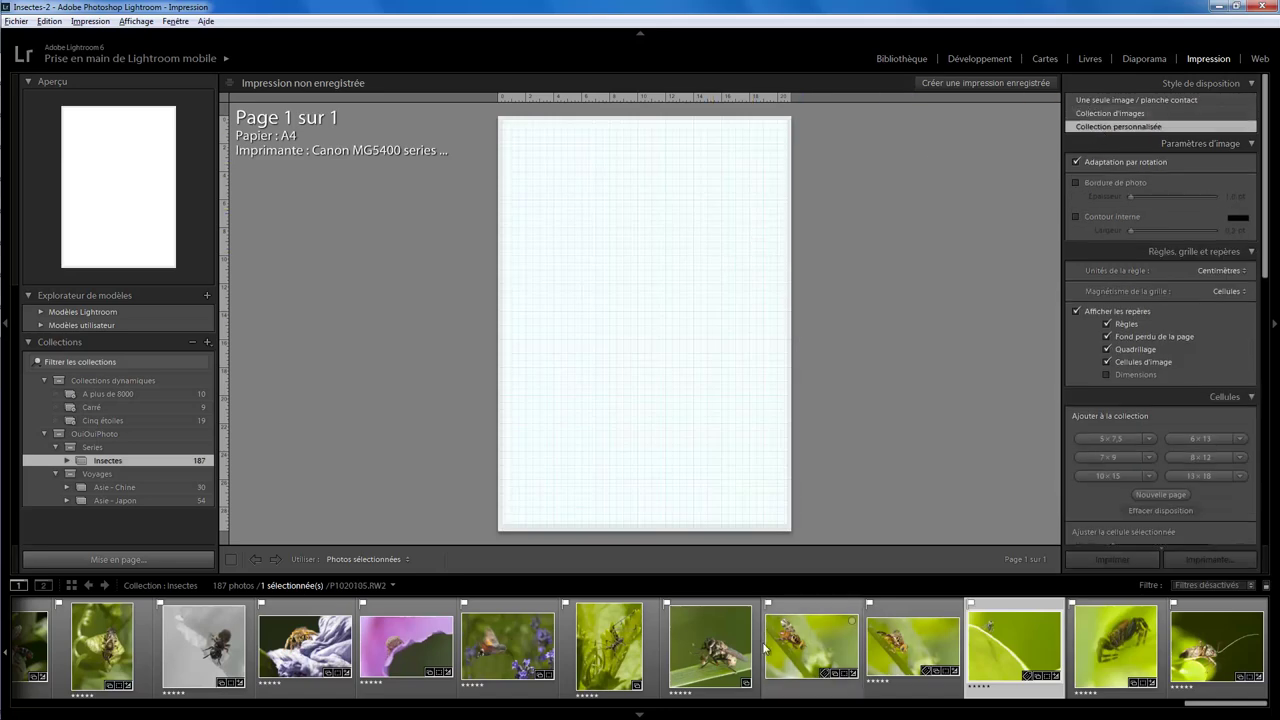
pyautogui.moveTo(715, 645); pyautogui.dragTo(580, 300)
pyautogui.moveTo(812, 645)
pyautogui.mouseDown()
pyautogui.moveTo(693, 412)
pyautogui.moveTo(716, 208)
pyautogui.mouseUp()
pyautogui.moveTo(1013, 645); pyautogui.dragTo(628, 422)
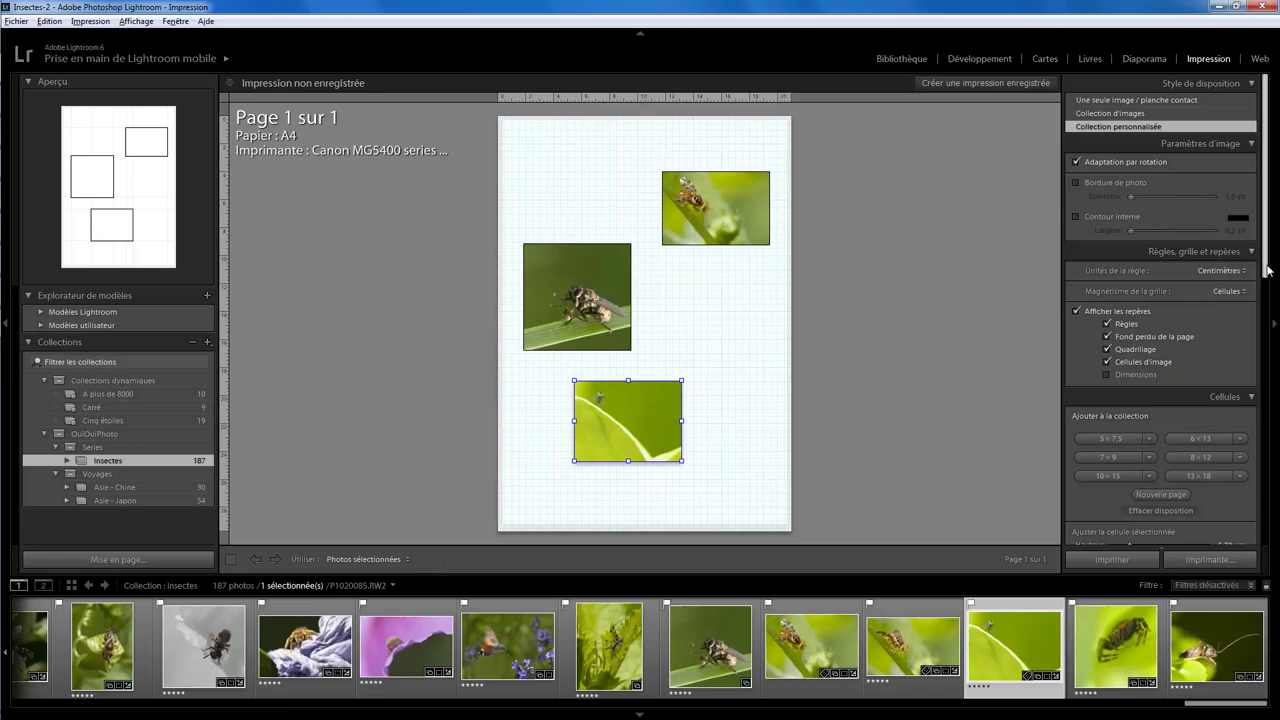
pyautogui.scroll(-2, 1265, 310)
pyautogui.scroll(-5, 1265, 310)
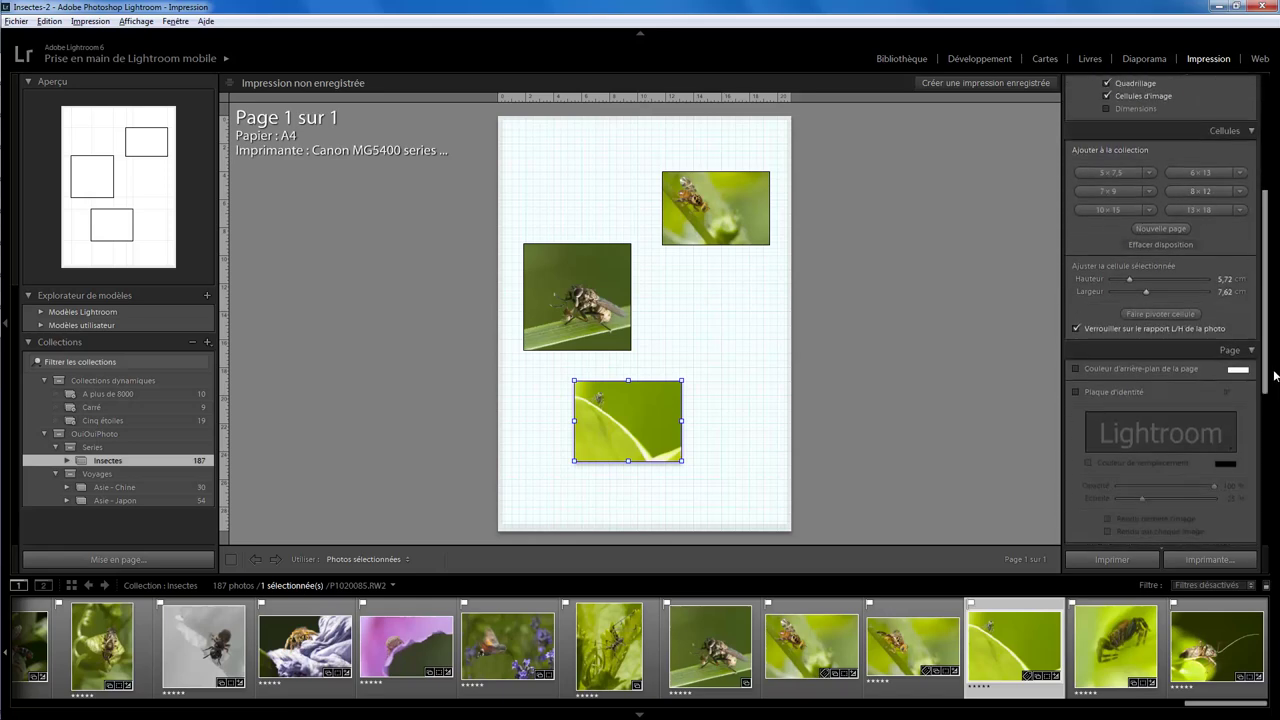
pyautogui.scroll(7, 1266, 376)
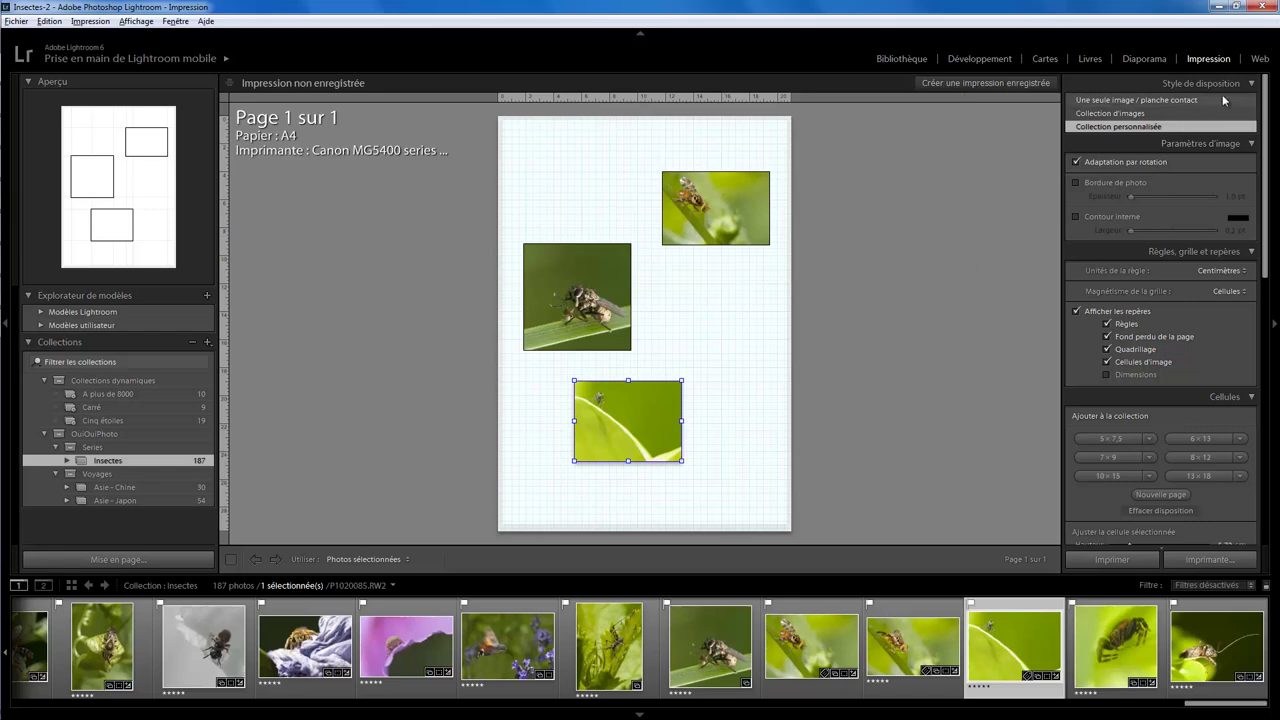
pyautogui.click(1259, 59)
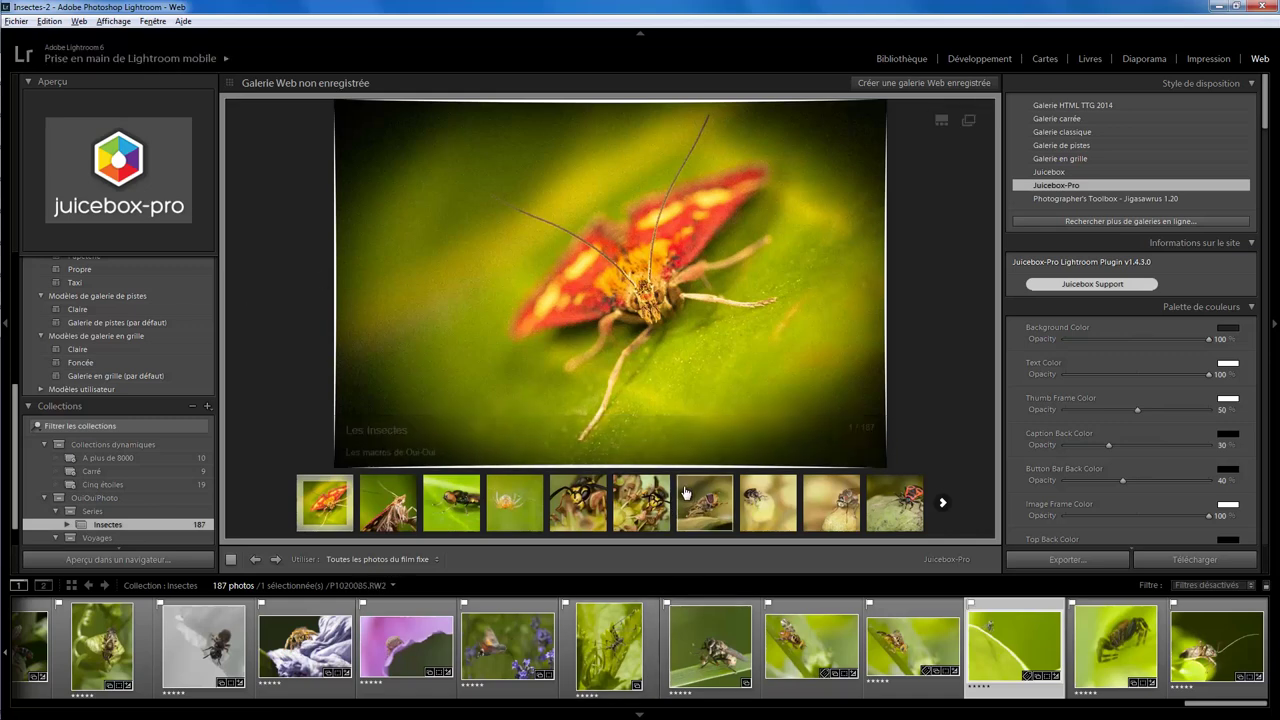
# Preview the weevil photo in the web gallery, then open the photo in Développement.
pyautogui.click(767, 519)
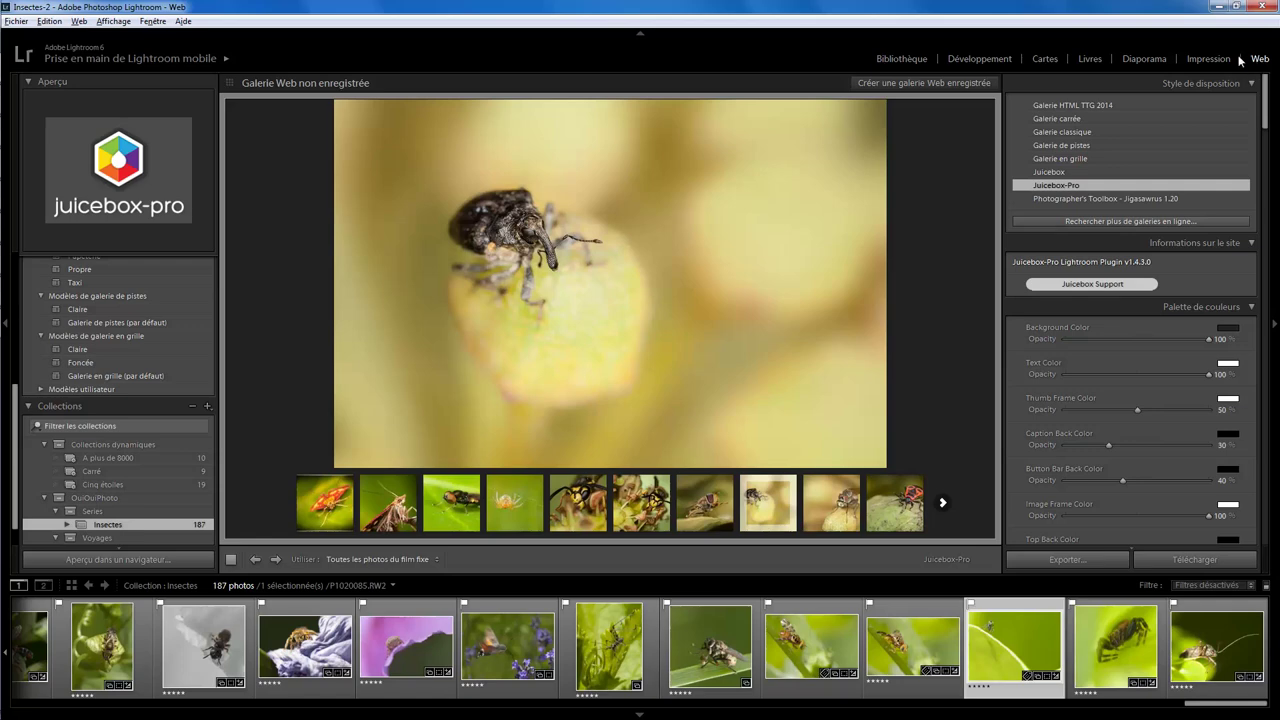
pyautogui.click(980, 59)
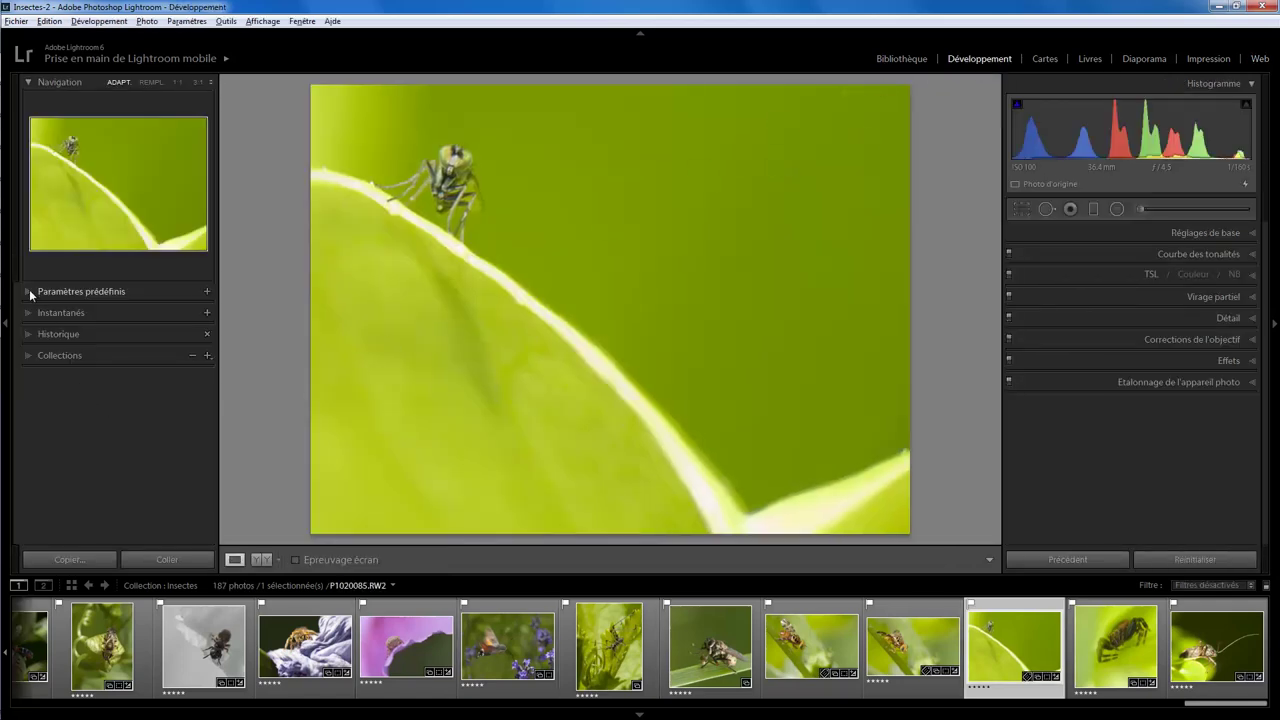
# Show the moth photo's history and revert it to the 'Publier - Disque dur' state.
pyautogui.click(27, 357)
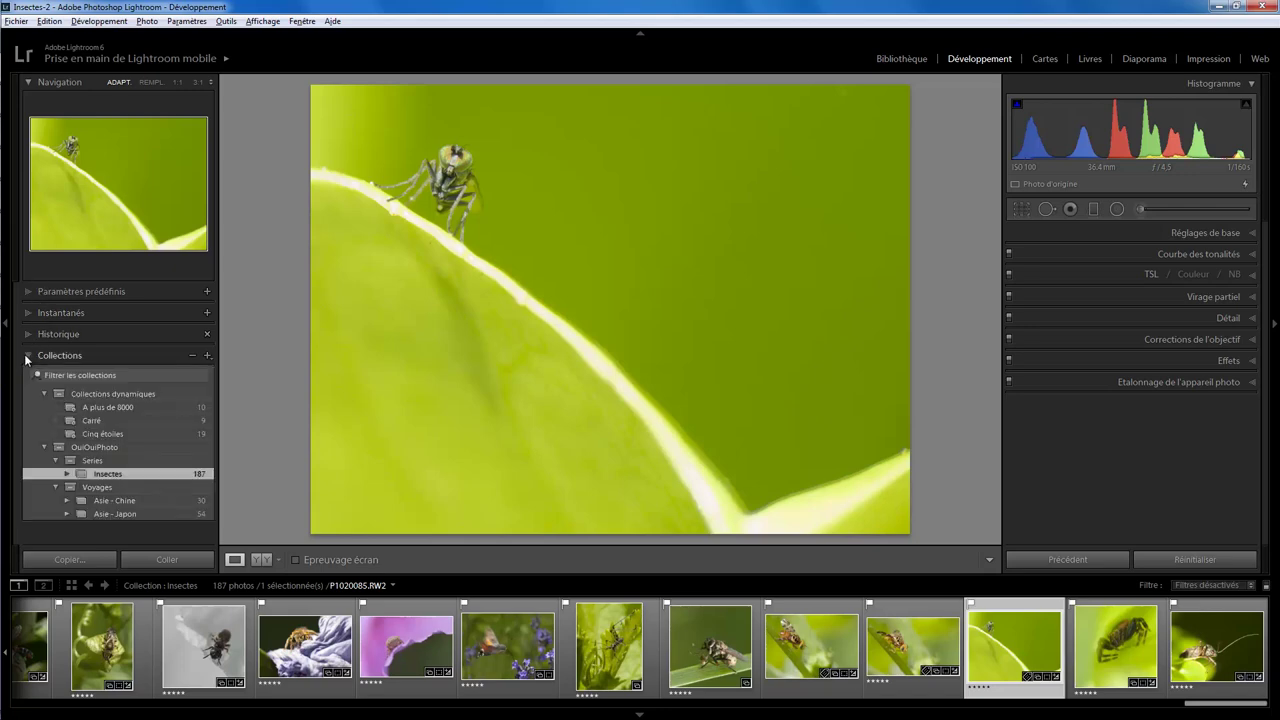
pyautogui.click(27, 357)
pyautogui.click(27, 336)
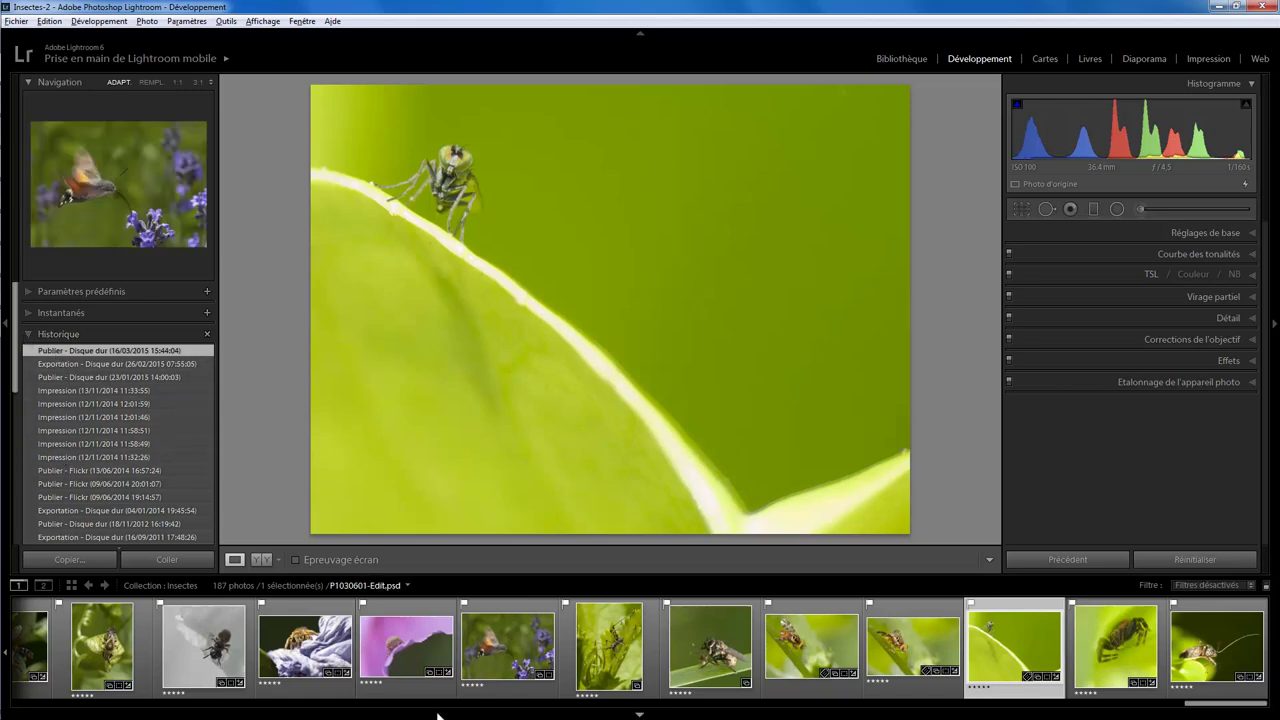
pyautogui.moveTo(1190, 708); pyautogui.dragTo(20, 700)
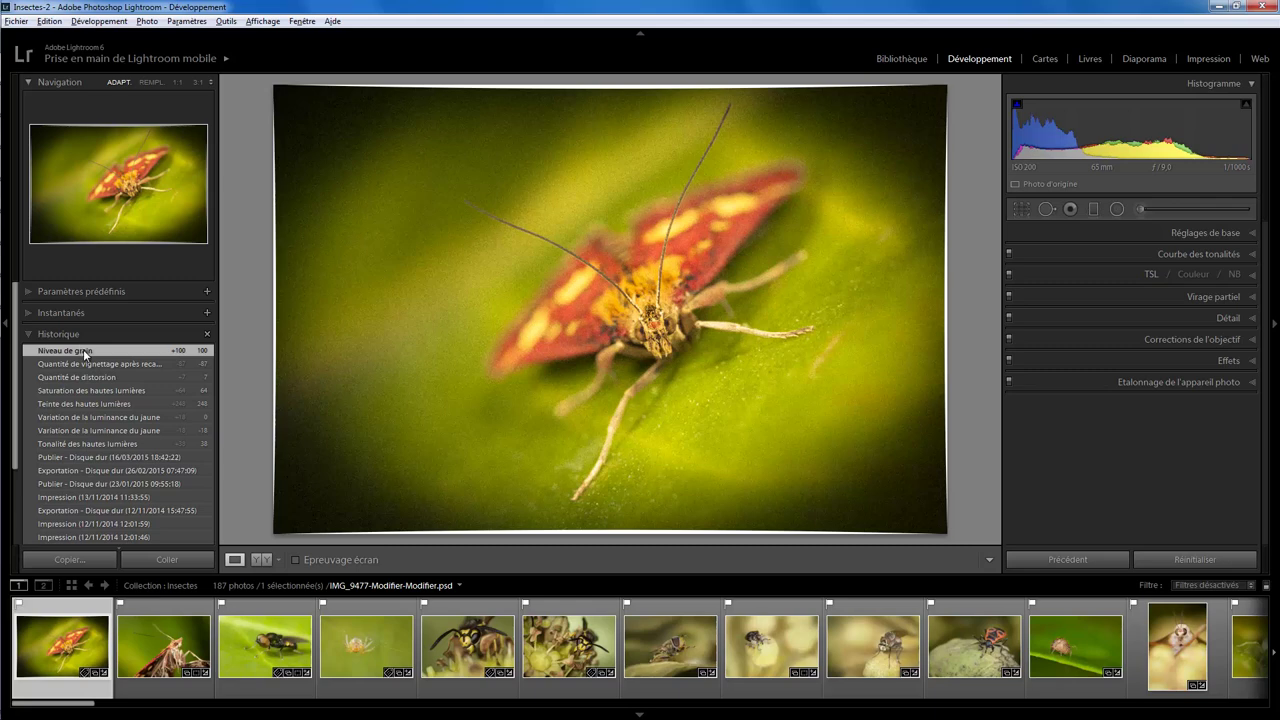
pyautogui.click(102, 458)
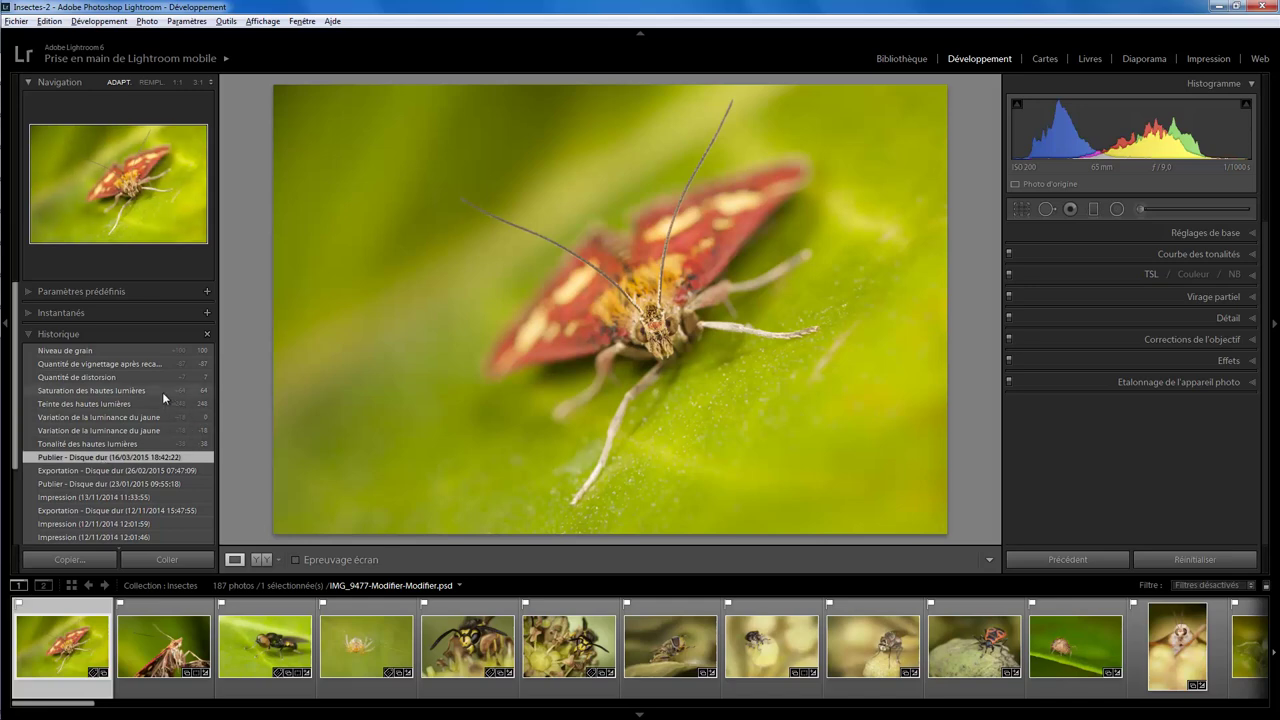
# Save a snapshot of the moth photo's current, vignette-free state.
pyautogui.click(29, 336)
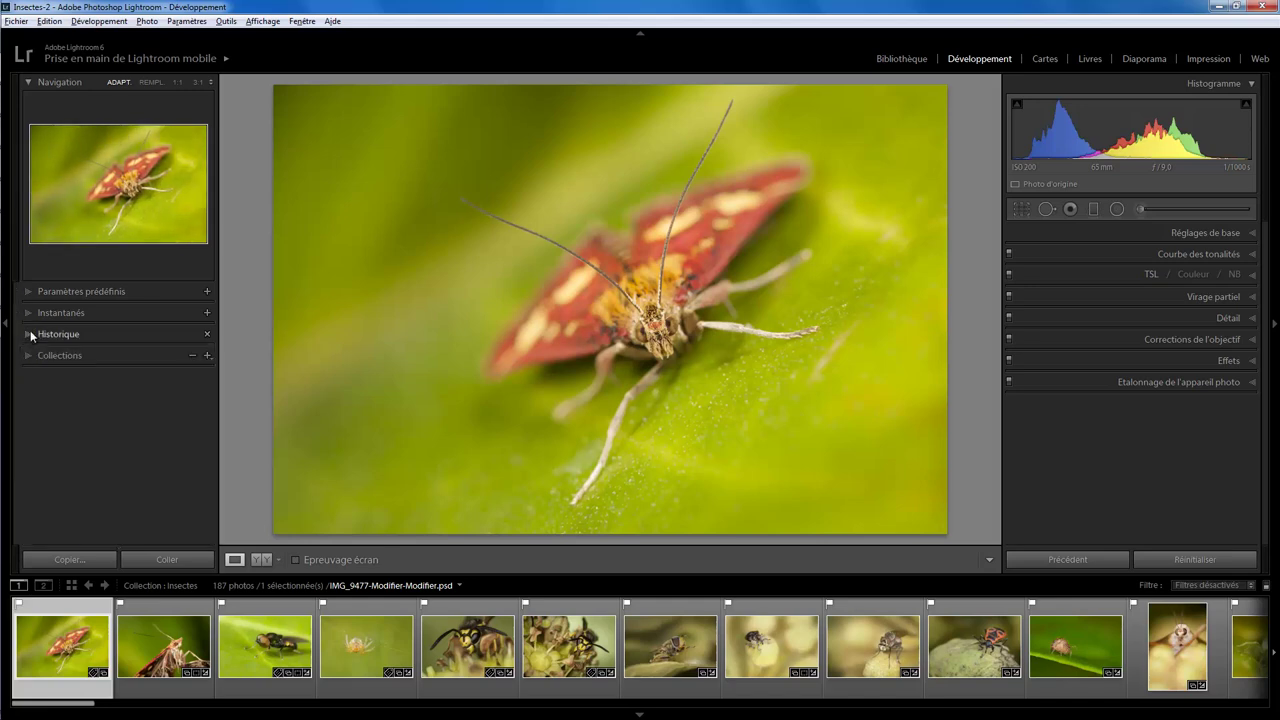
pyautogui.click(29, 314)
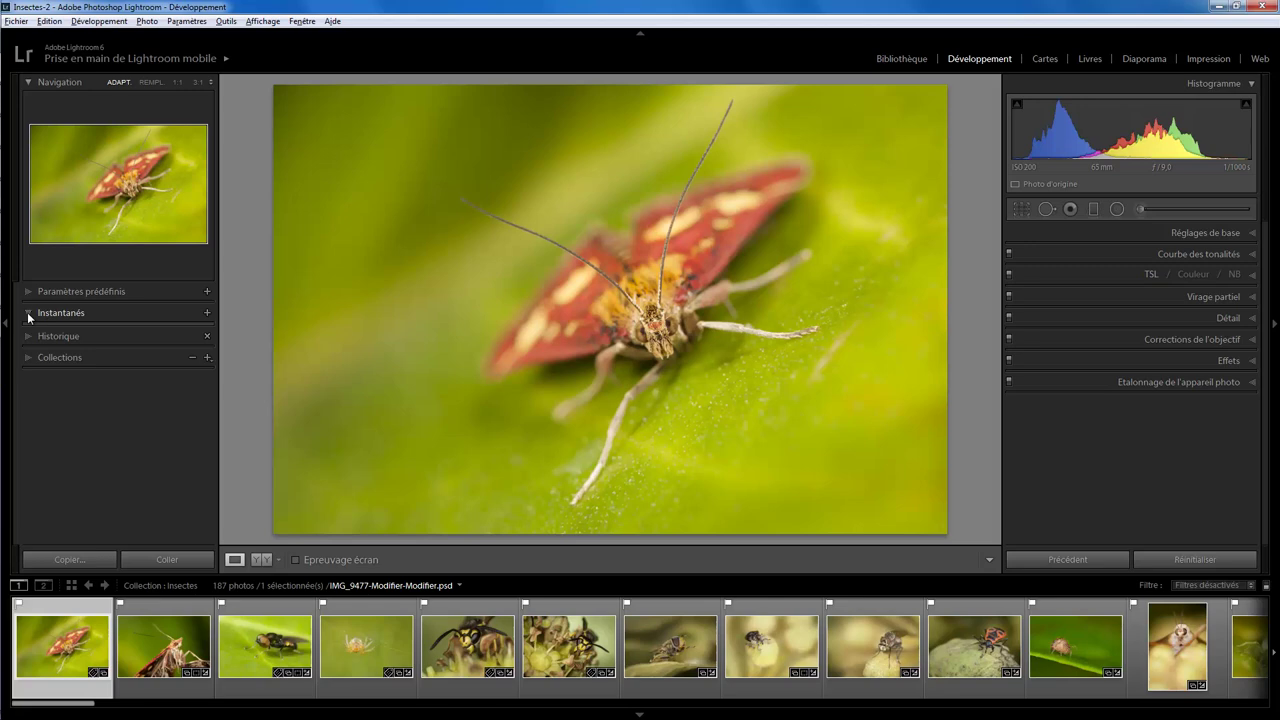
pyautogui.click(29, 317)
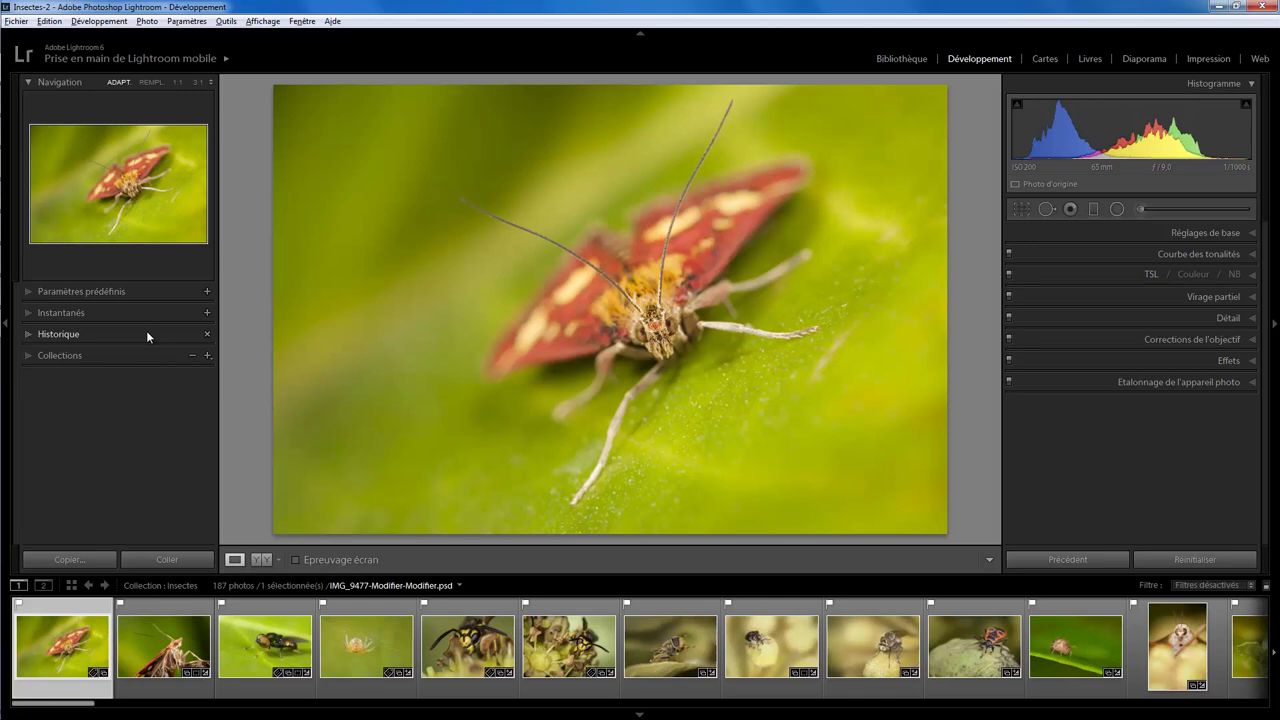
pyautogui.click(207, 313)
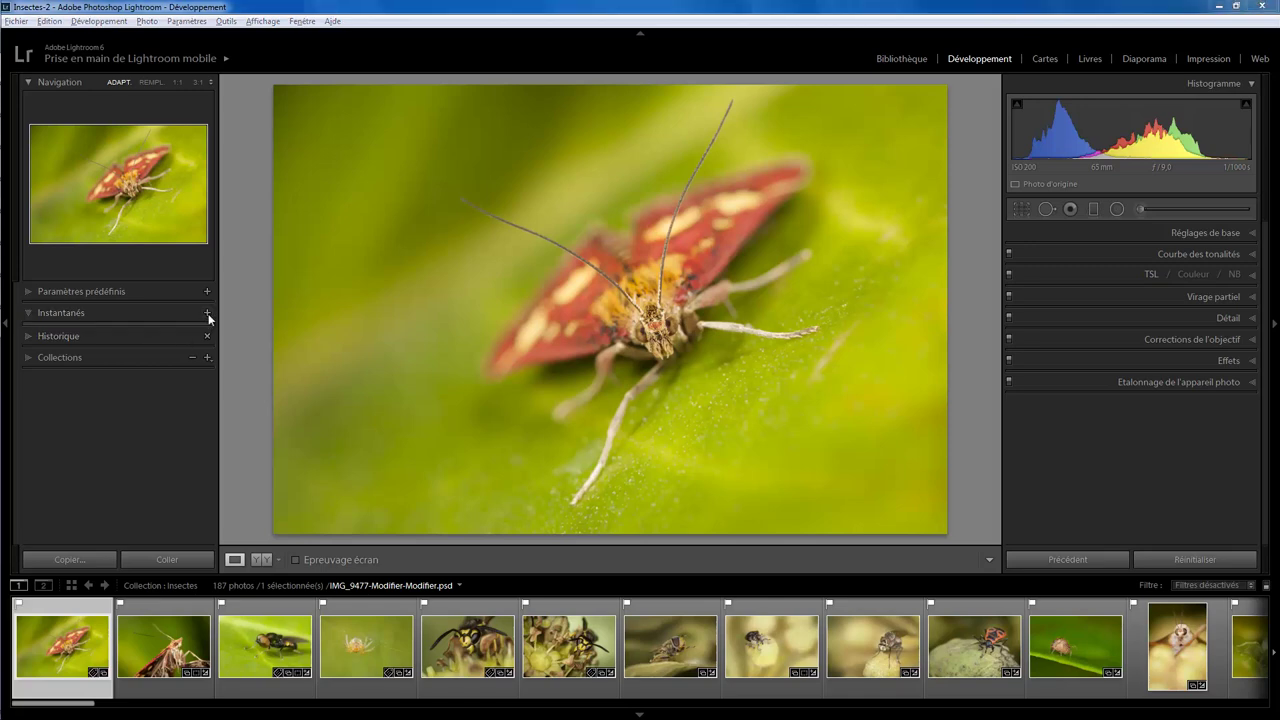
pyautogui.click(648, 371)
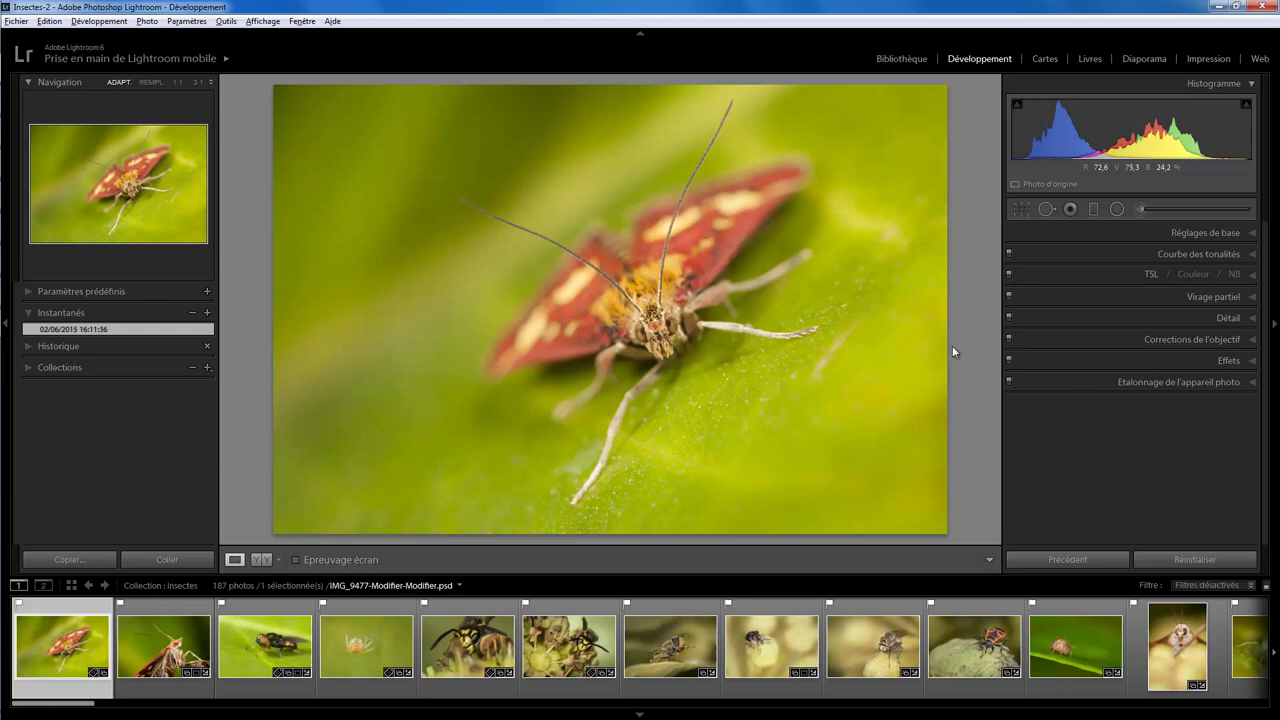
# Apply a -100 Vignetage gain, save it as a second snapshot, and compare both snapshots.
pyautogui.click(1249, 360)
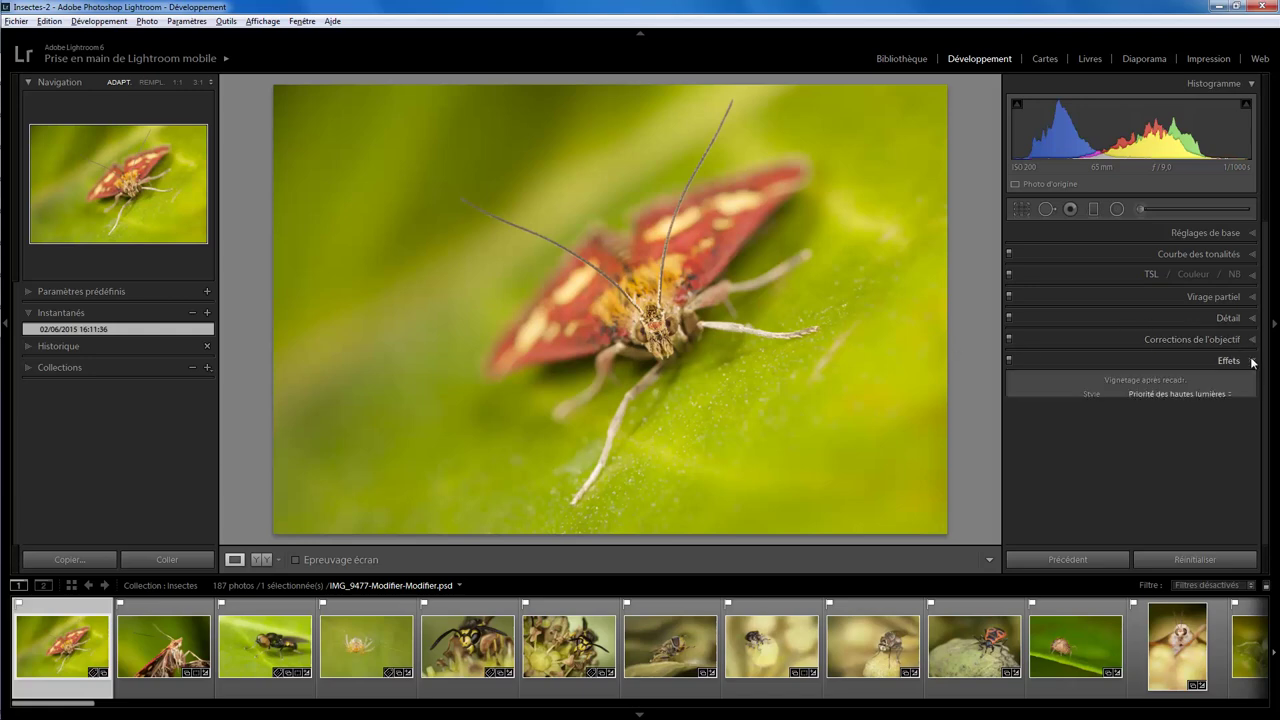
pyautogui.moveTo(1162, 408); pyautogui.dragTo(1107, 407)
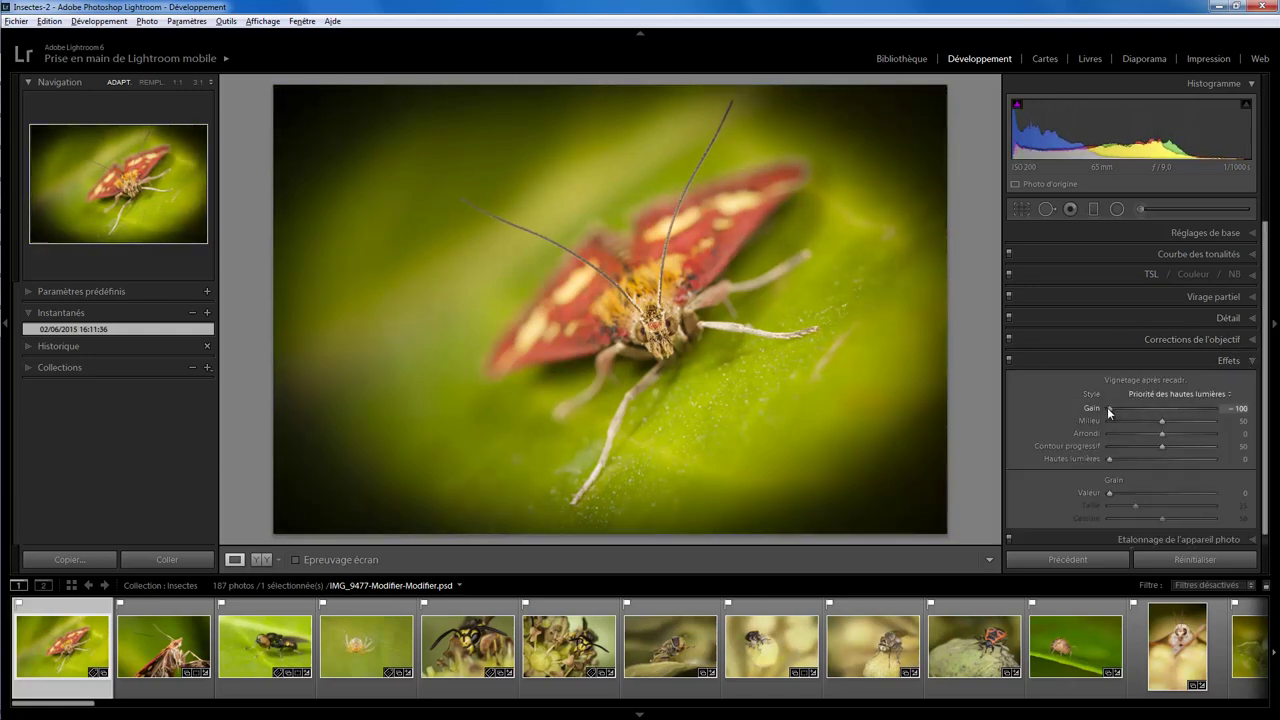
pyautogui.click(207, 312)
pyautogui.click(645, 371)
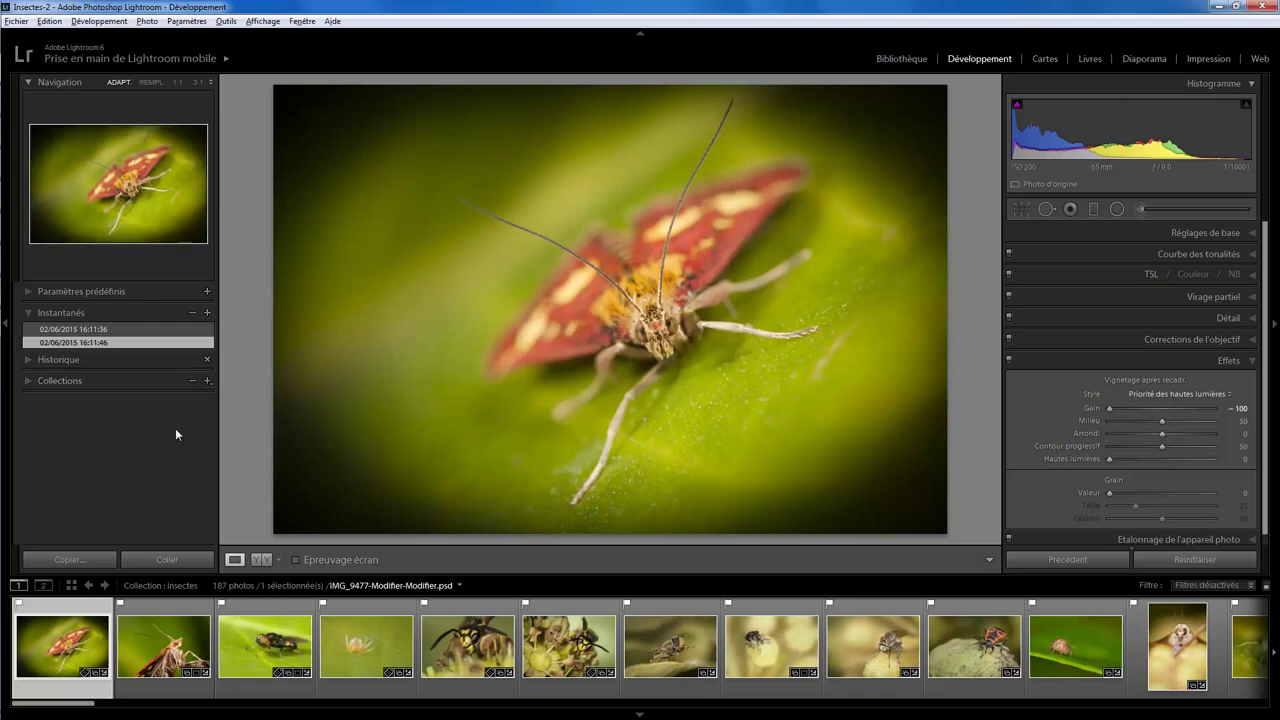
pyautogui.click(96, 329)
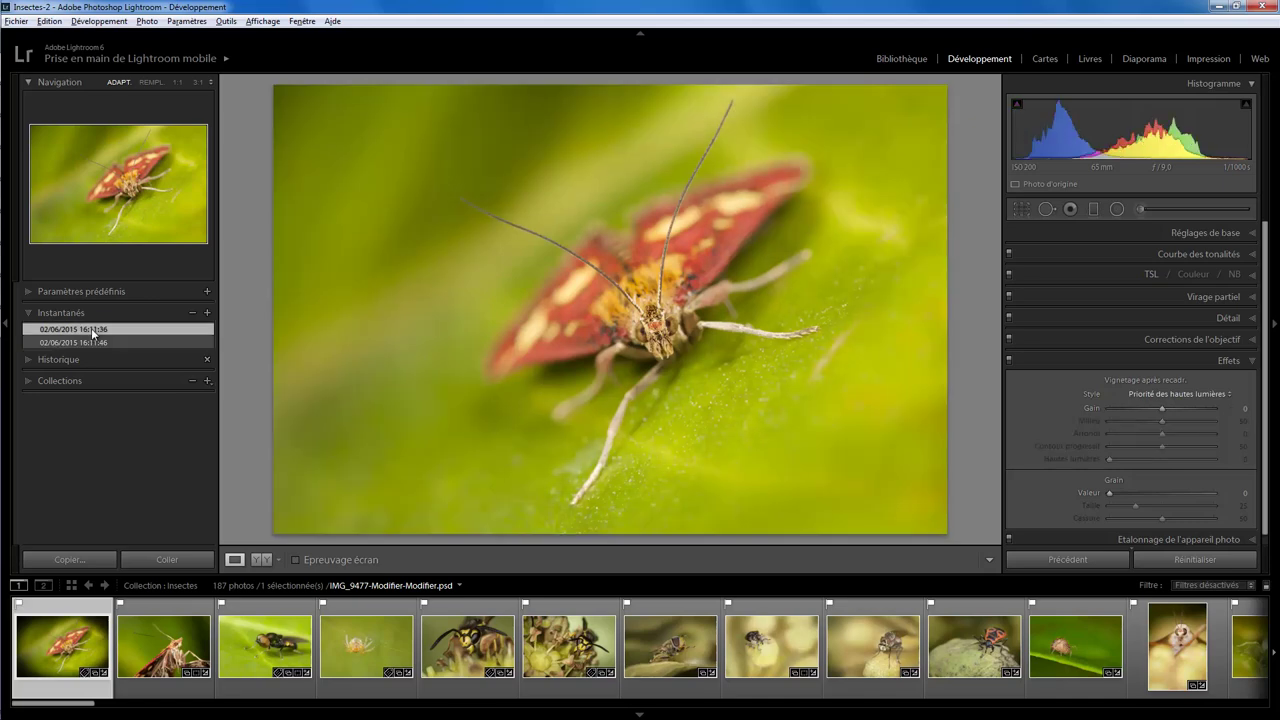
pyautogui.click(150, 342)
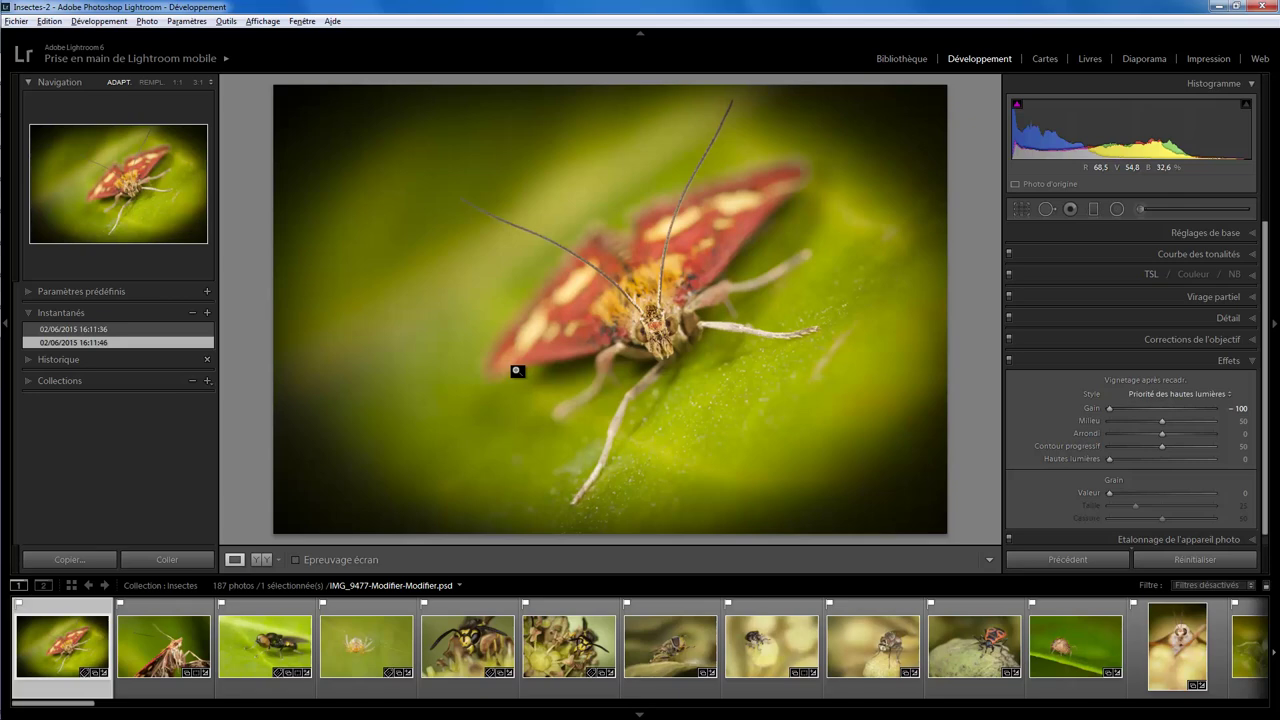
pyautogui.click(30, 292)
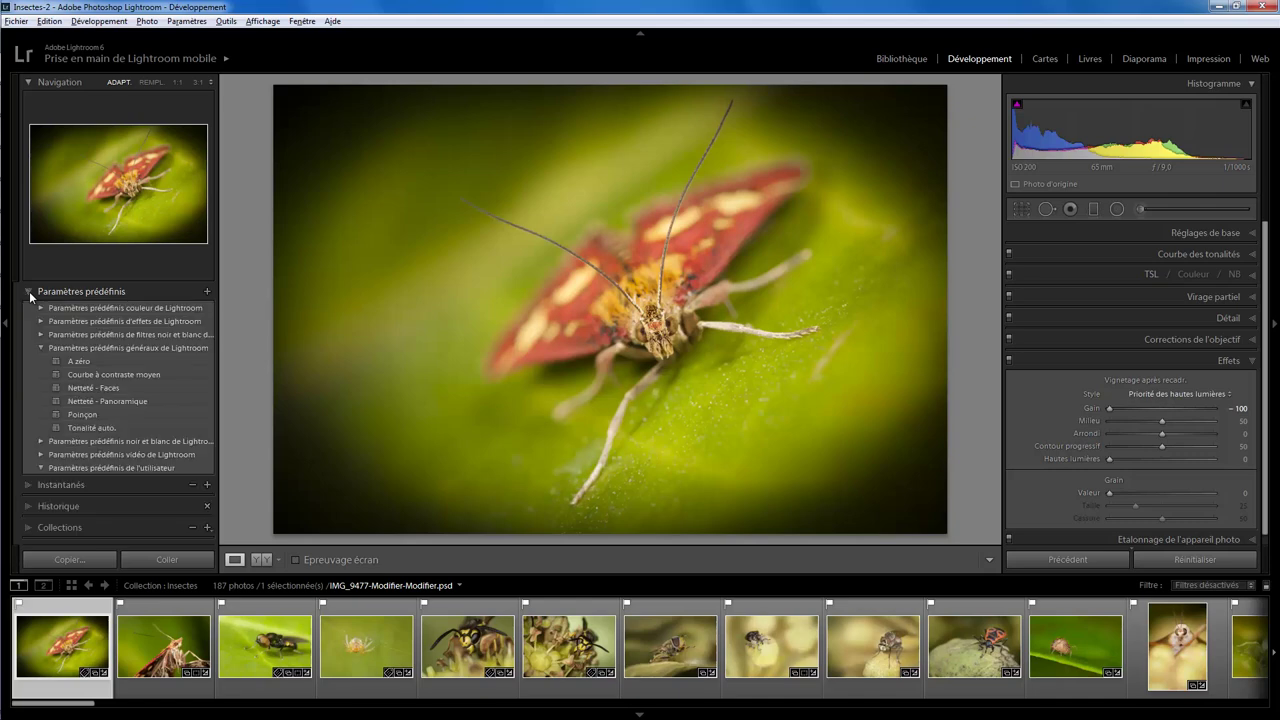
# Try Filtre bleu and Filtre orange, then apply the Filtre rouge à fort contraste black-and-white preset.
pyautogui.click(40, 347)
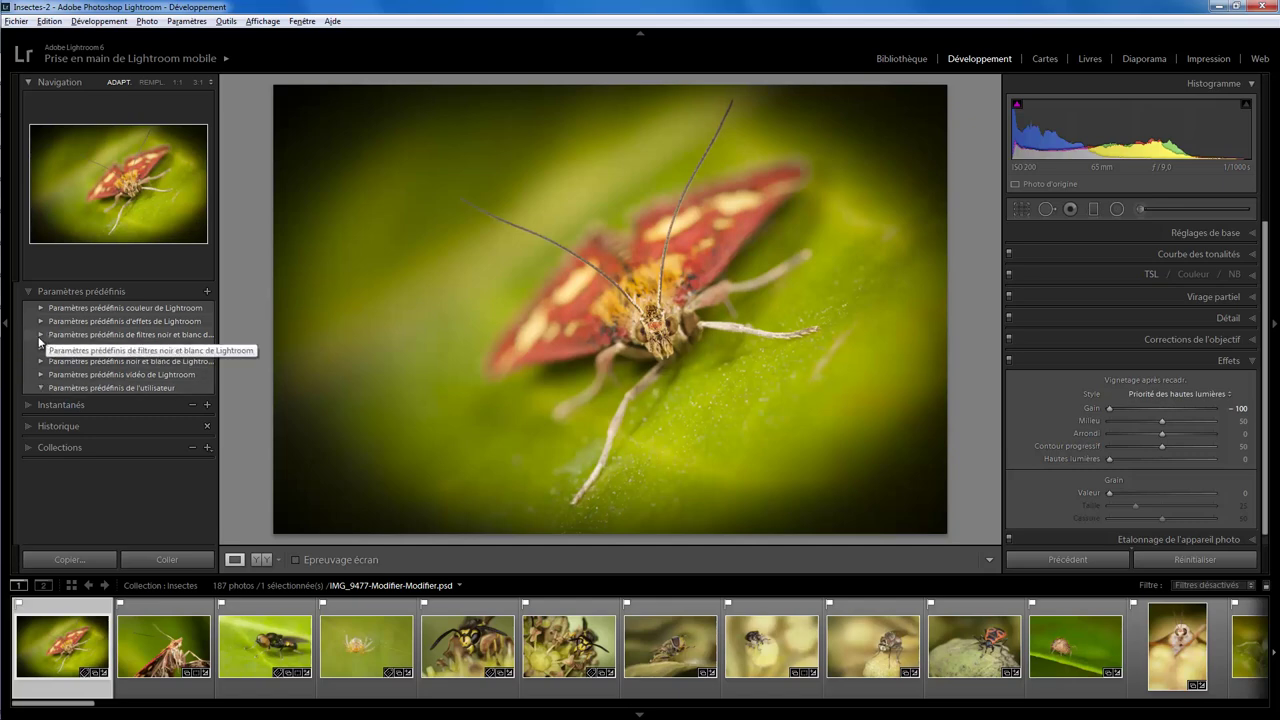
pyautogui.click(40, 335)
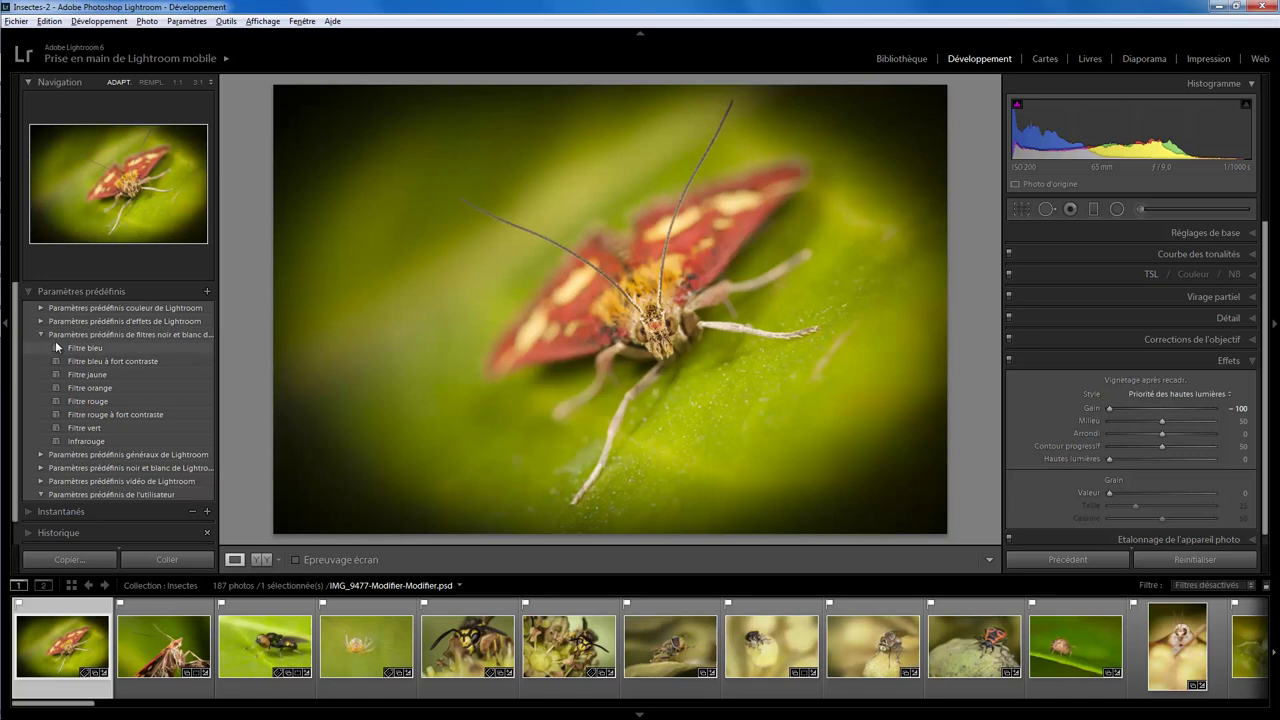
pyautogui.click(80, 348)
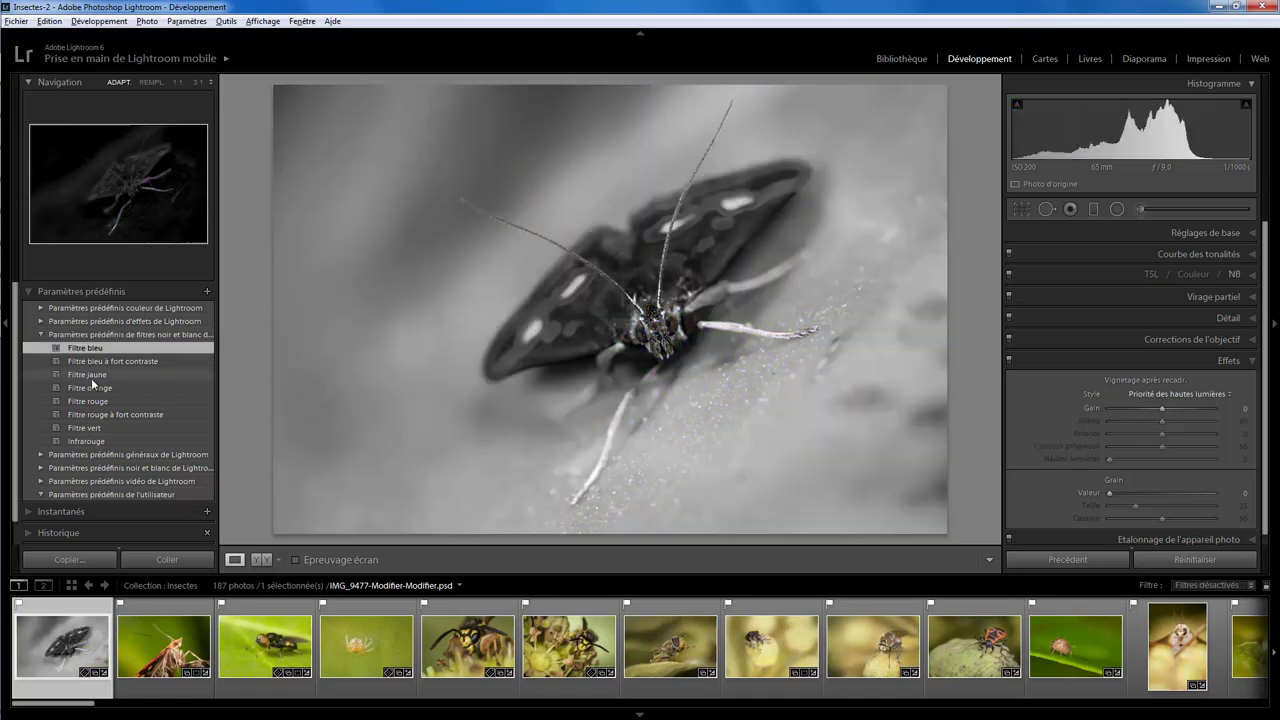
pyautogui.click(88, 388)
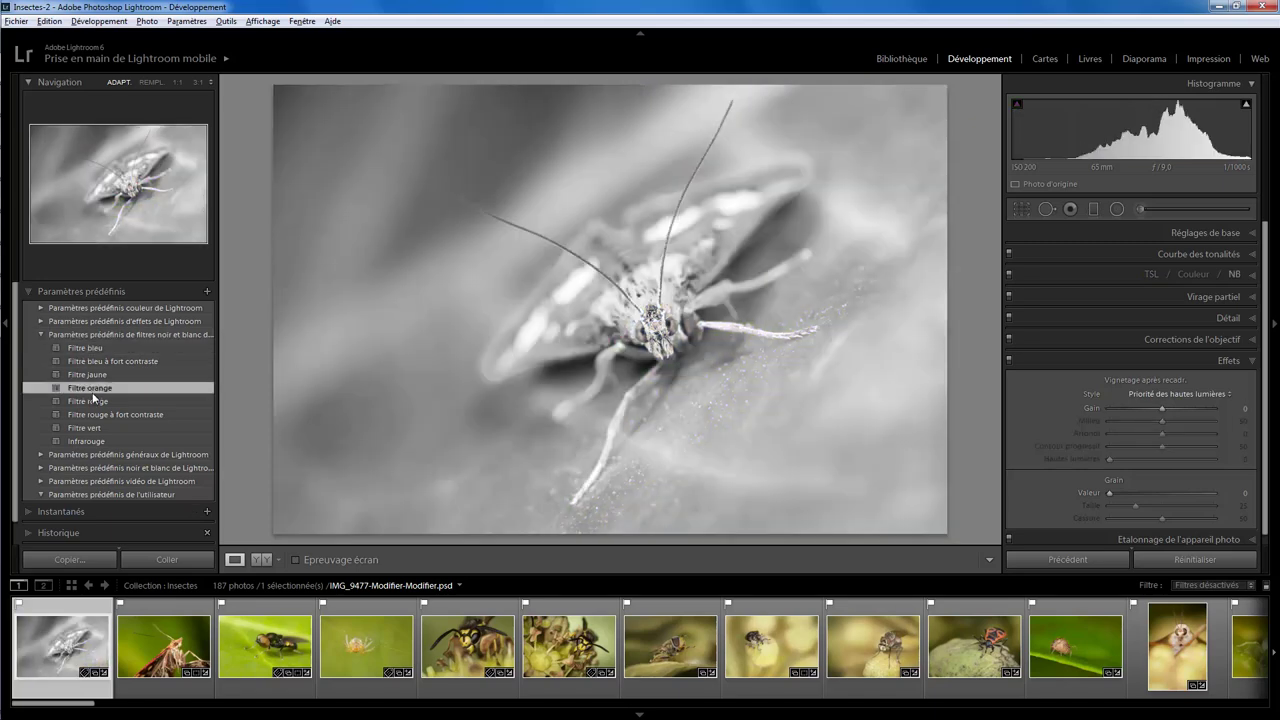
pyautogui.click(92, 415)
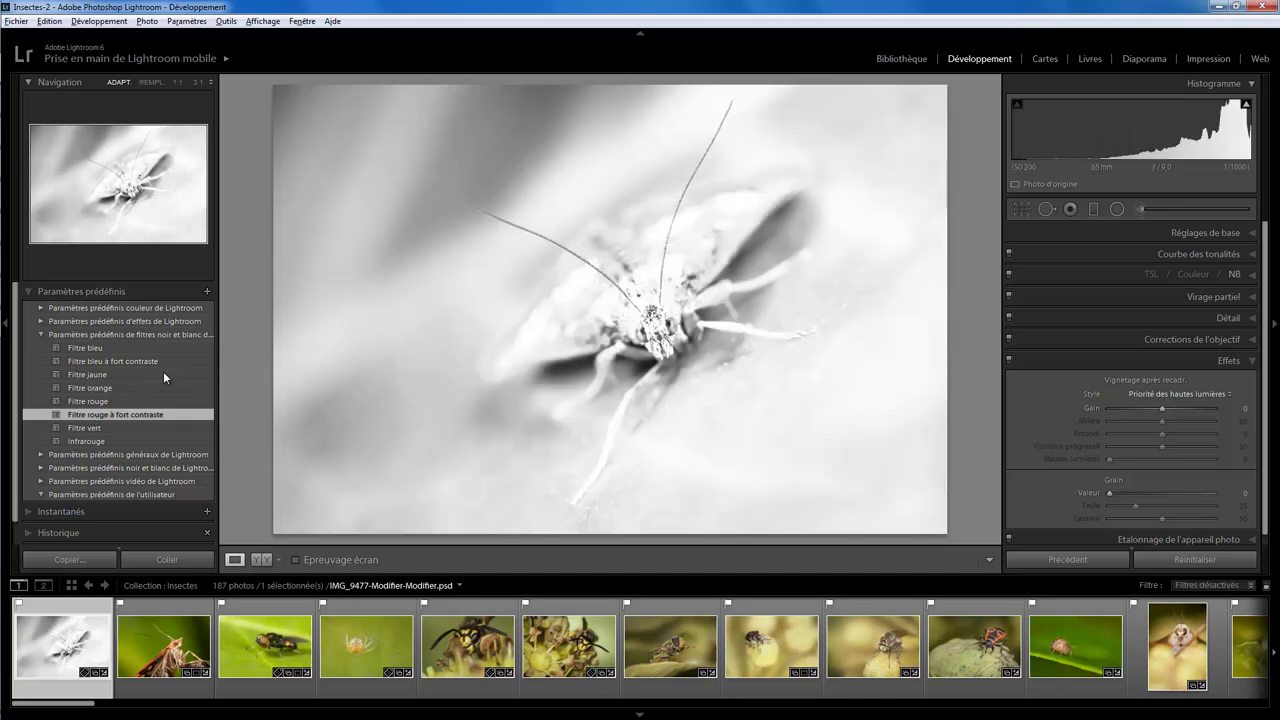
pyautogui.click(112, 291)
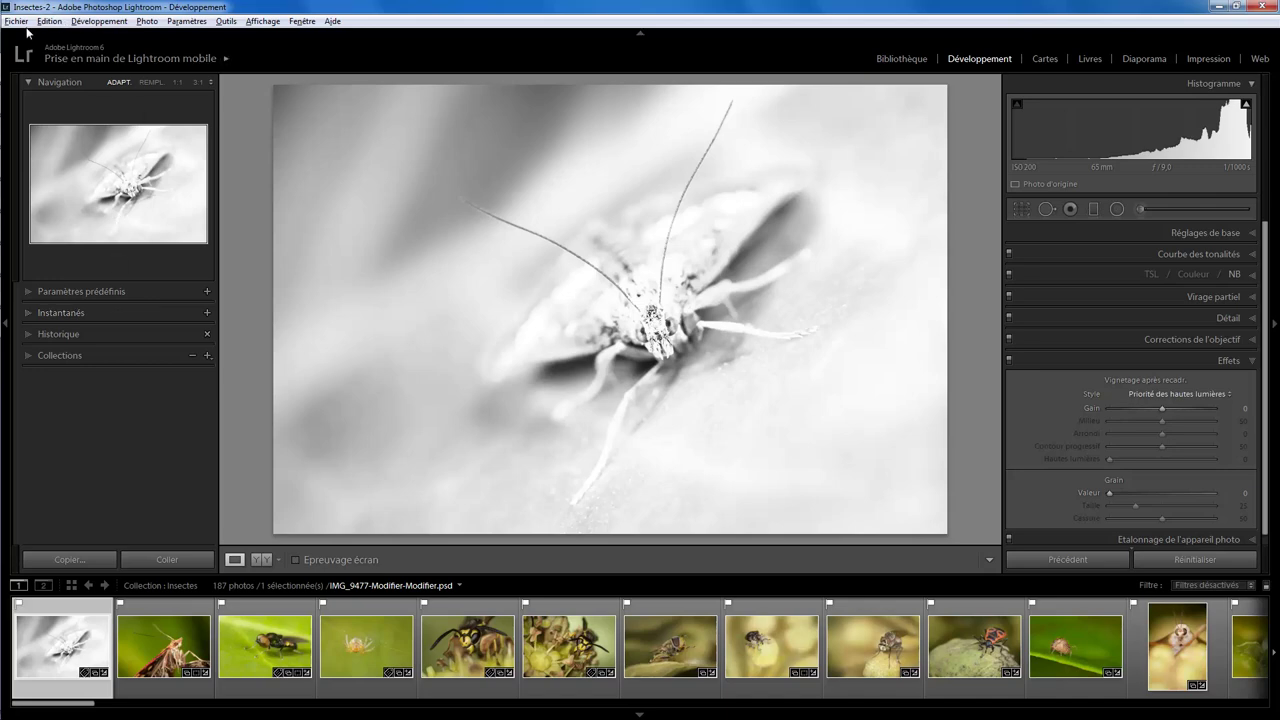
# Flip the moth photo with Photo > Inversion verticale.
pyautogui.click(150, 22)
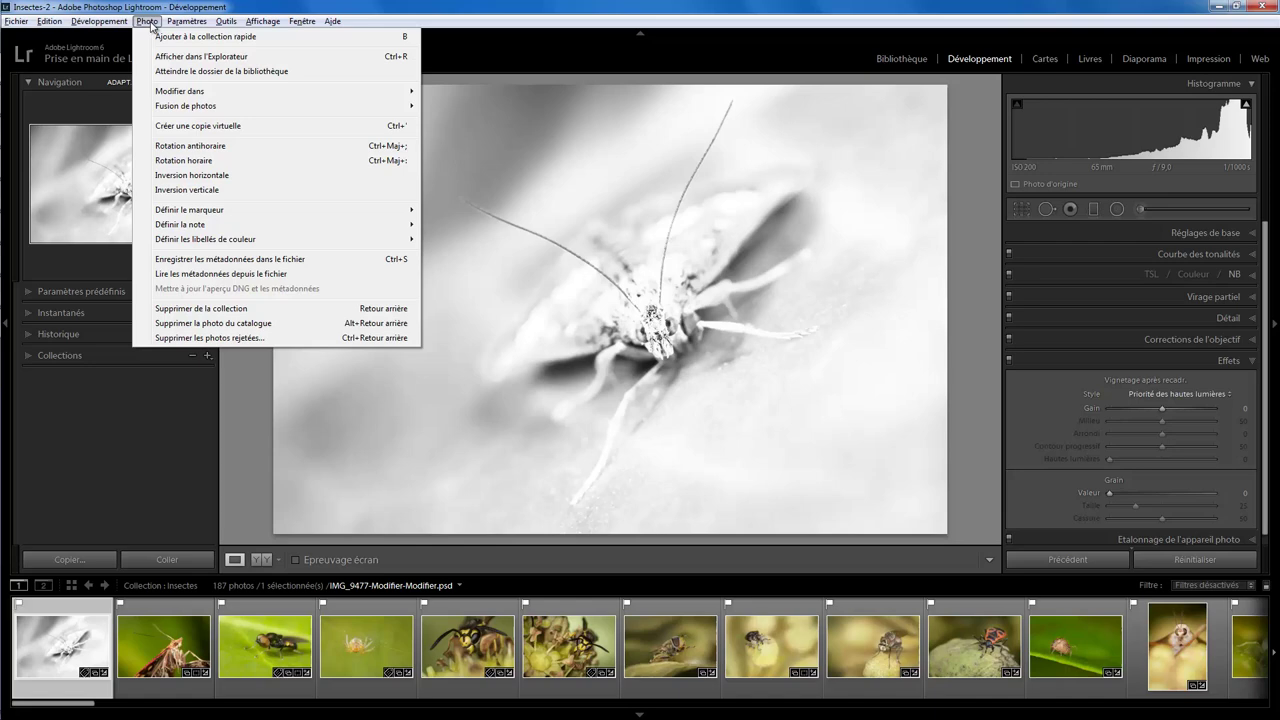
pyautogui.click(195, 189)
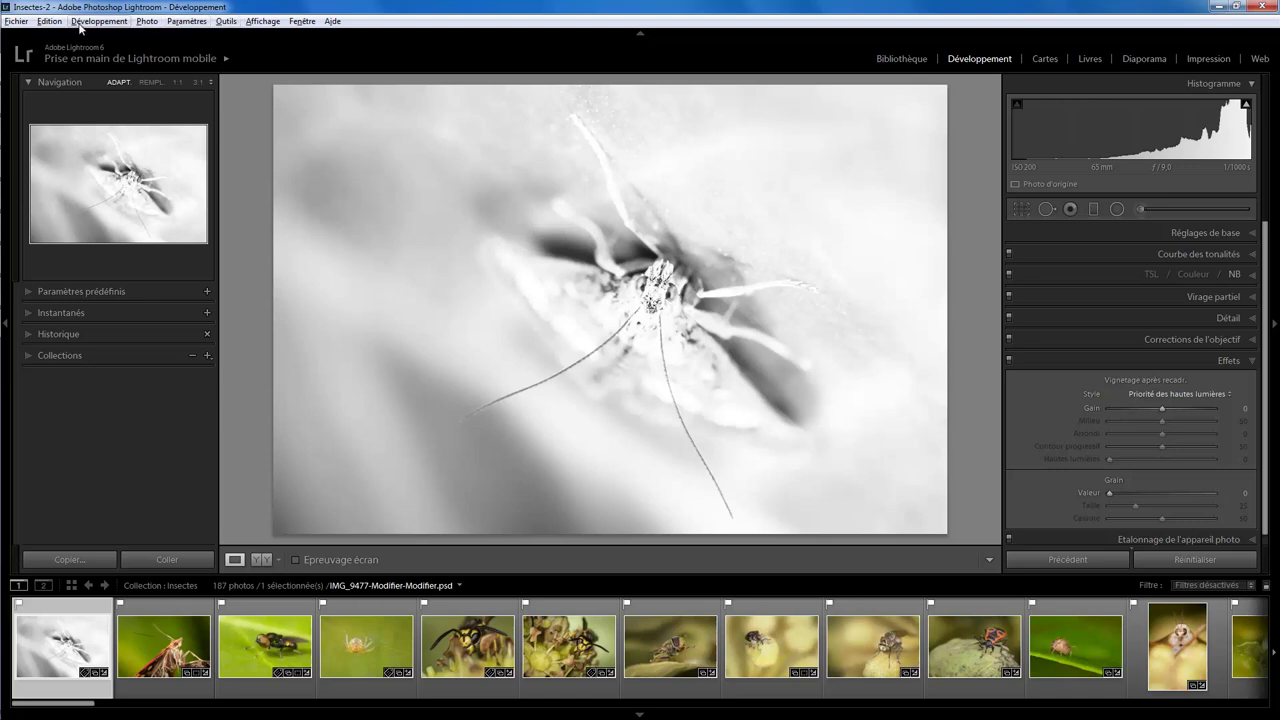
pyautogui.click(15, 24)
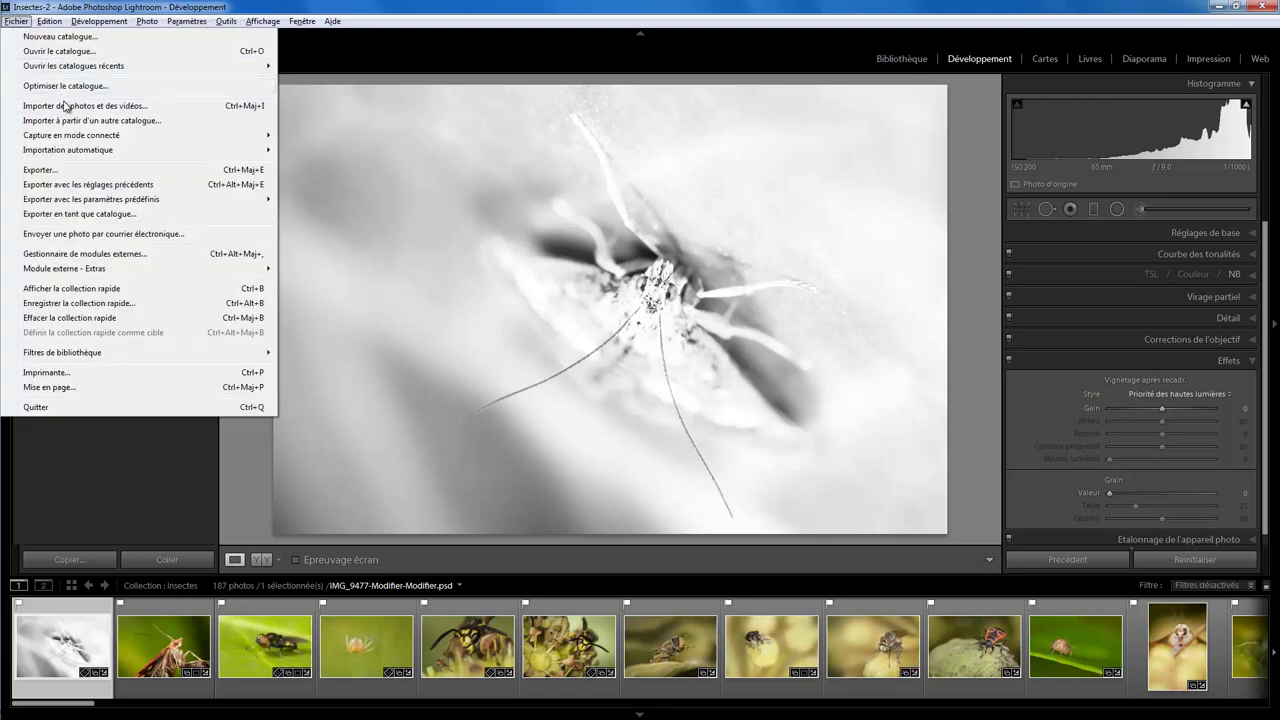
pyautogui.click(66, 174)
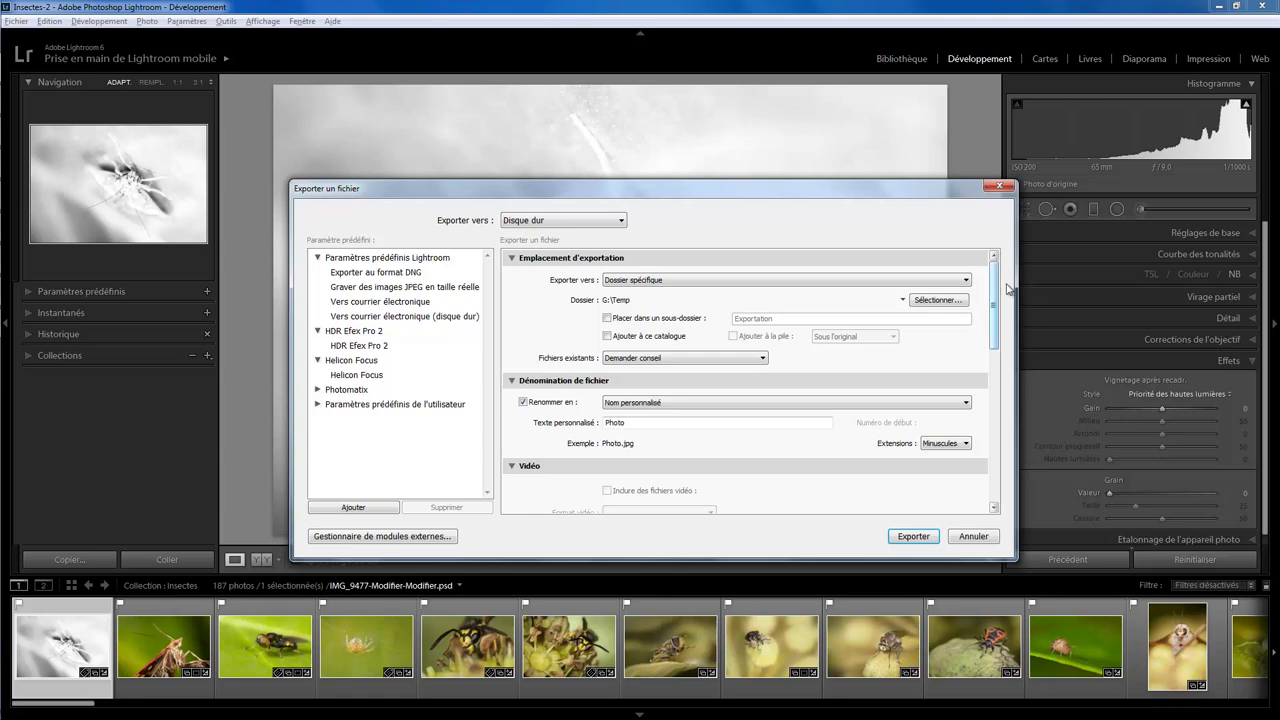
pyautogui.moveTo(992, 306); pyautogui.dragTo(993, 460)
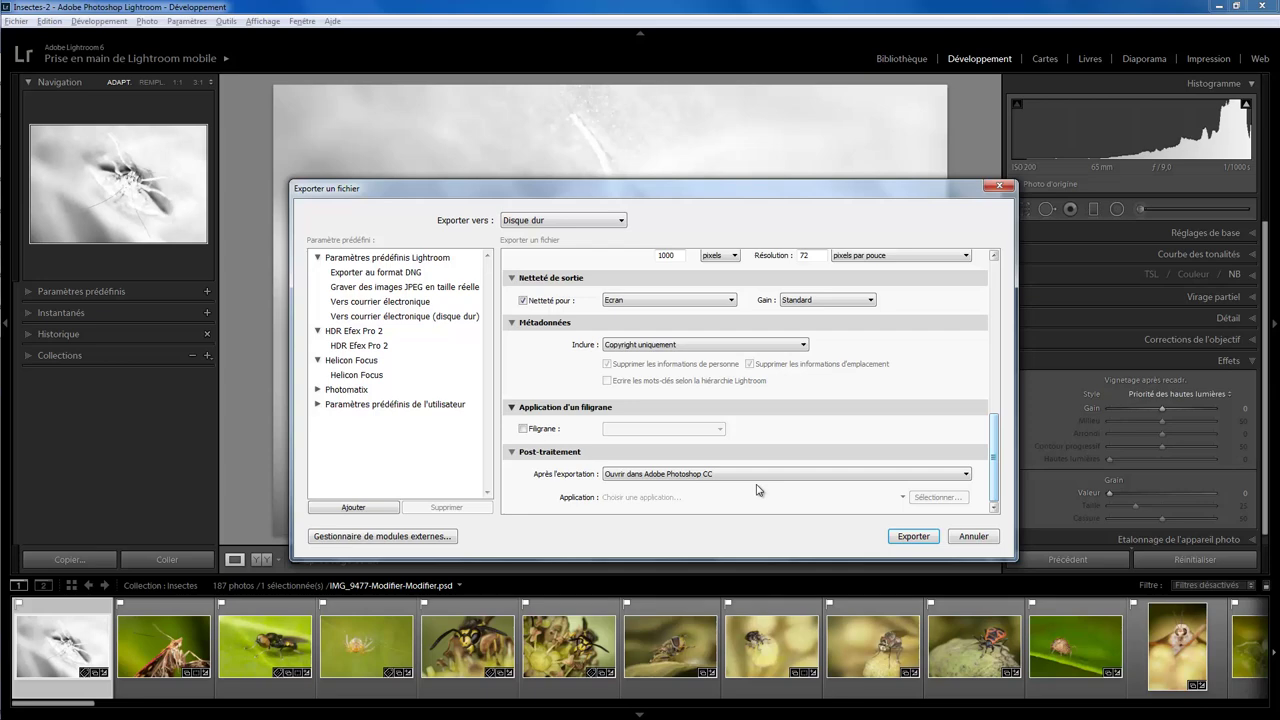
pyautogui.click(975, 537)
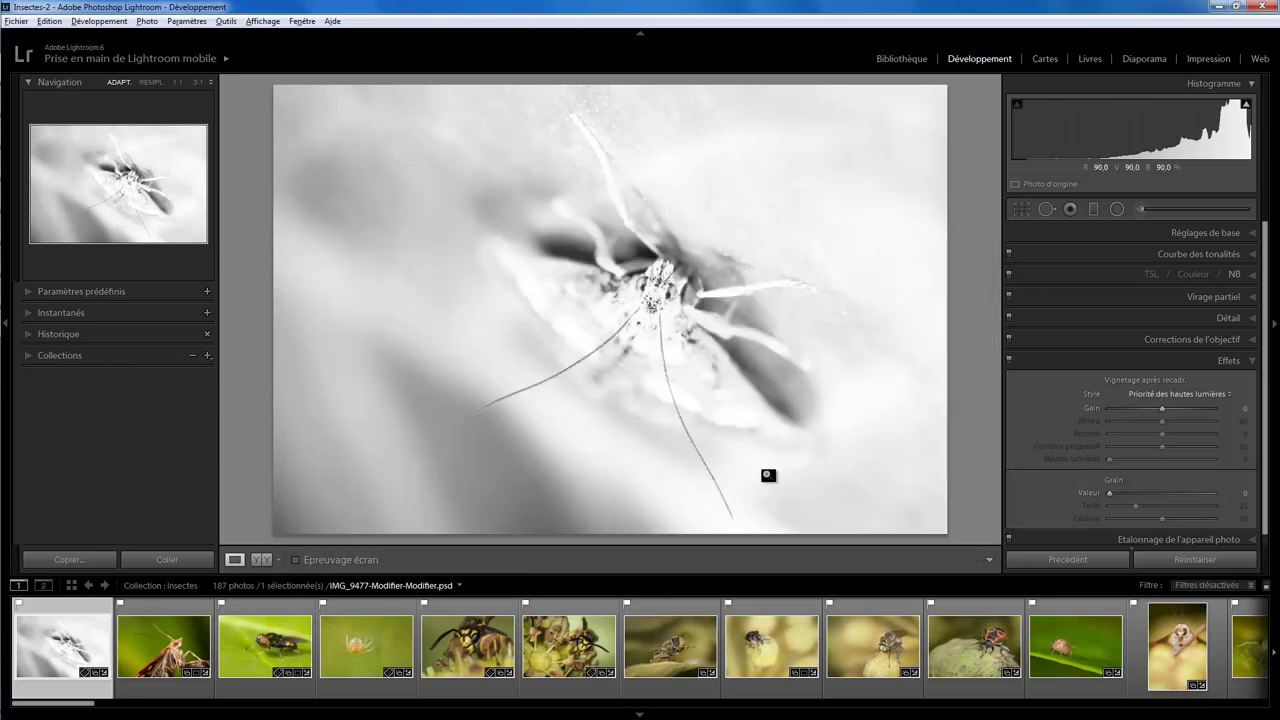